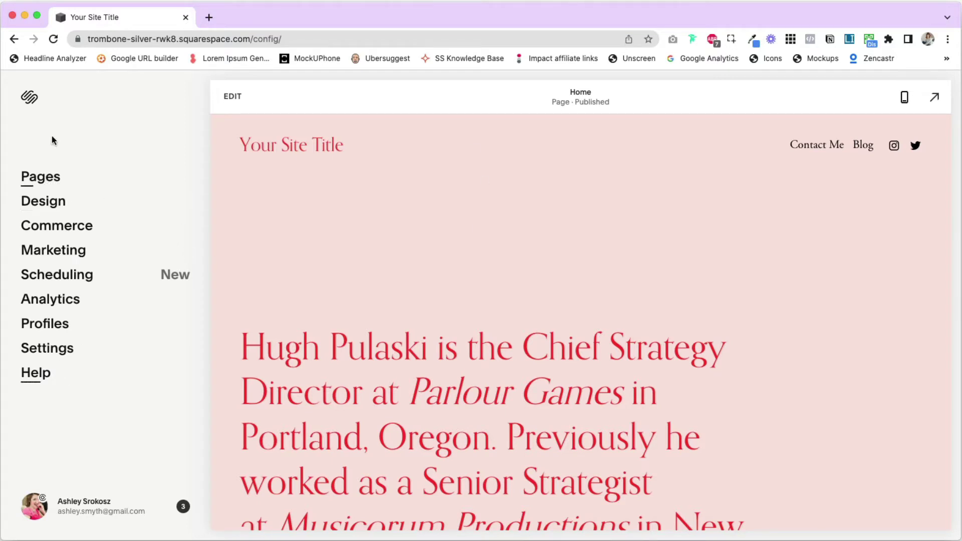
Open the Blog page from the site's main navigation and look through its posts.
{"action": "left_click", "coordinate": [37, 181]}
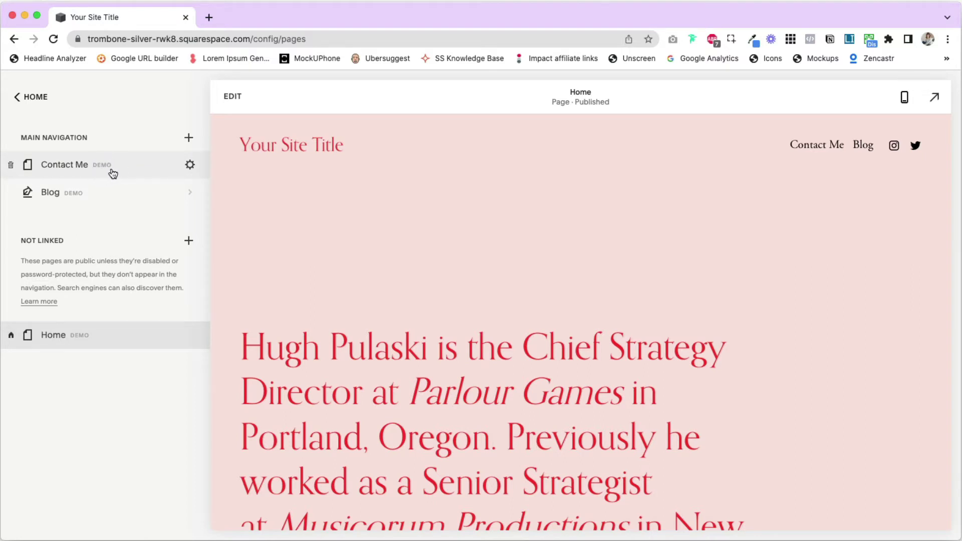
{"action": "left_click", "coordinate": [94, 200]}
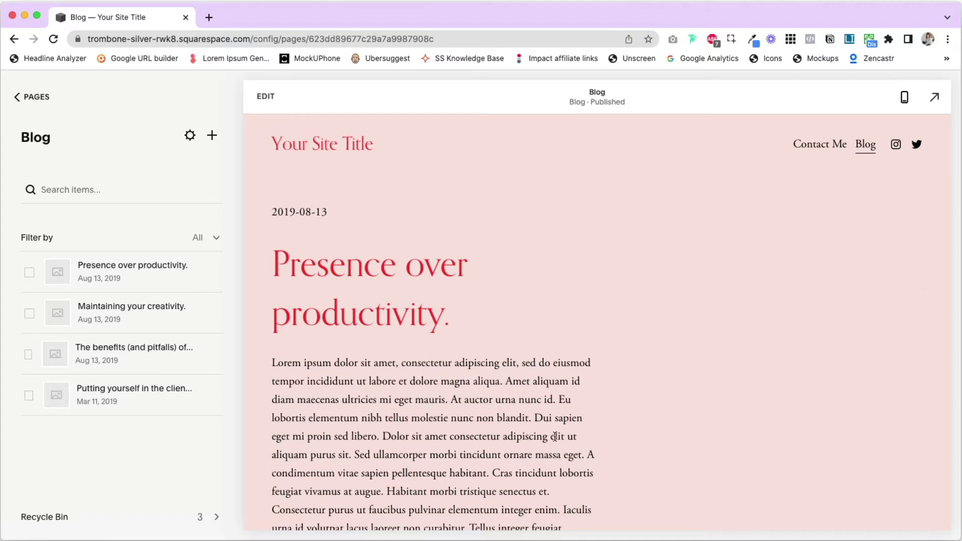
{"action": "scroll", "coordinate": [613, 320], "scroll_direction": "down", "scroll_amount": 20}
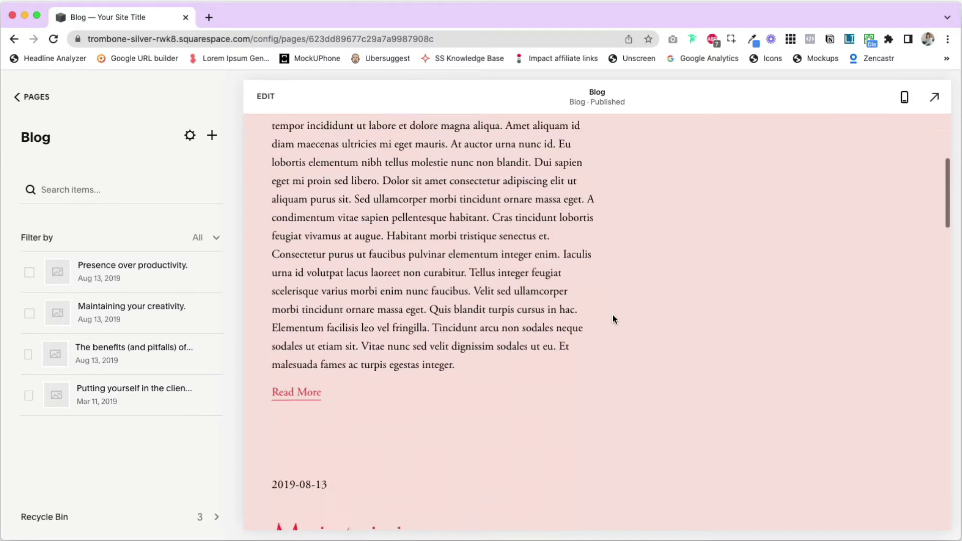
{"action": "scroll", "coordinate": [613, 320], "scroll_direction": "down", "scroll_amount": 5}
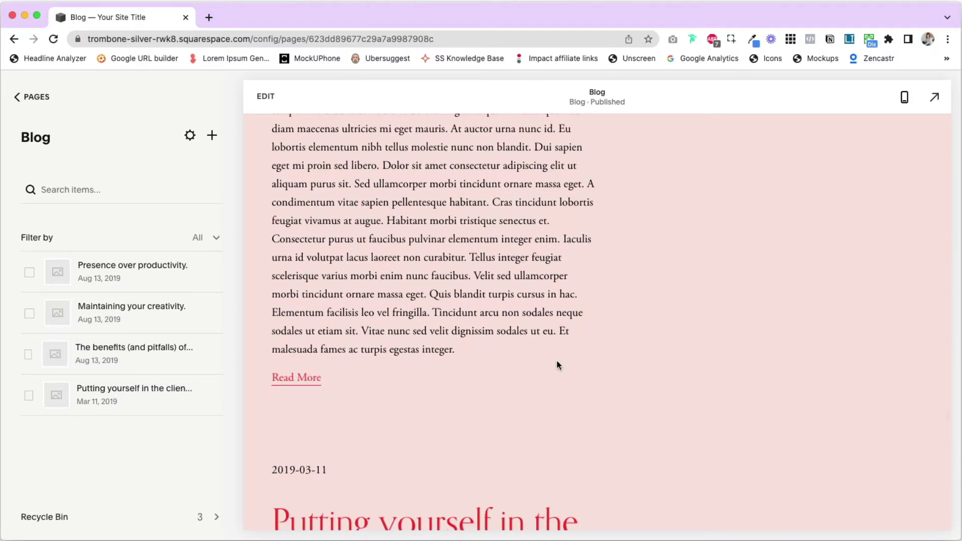
{"action": "scroll", "coordinate": [558, 362], "scroll_direction": "down", "scroll_amount": 20}
{"action": "scroll", "coordinate": [558, 366], "scroll_direction": "up", "scroll_amount": 20}
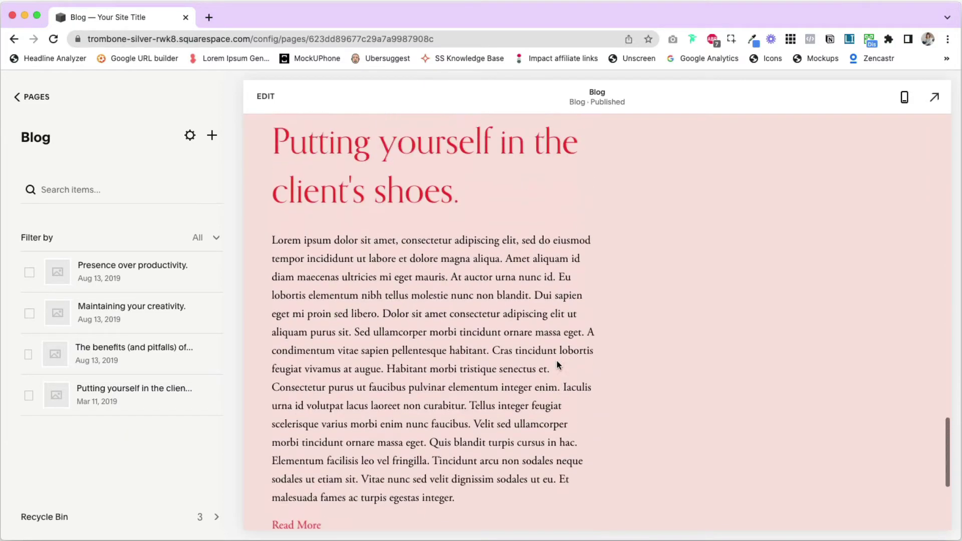
{"action": "scroll", "coordinate": [557, 361], "scroll_direction": "up", "scroll_amount": 2}
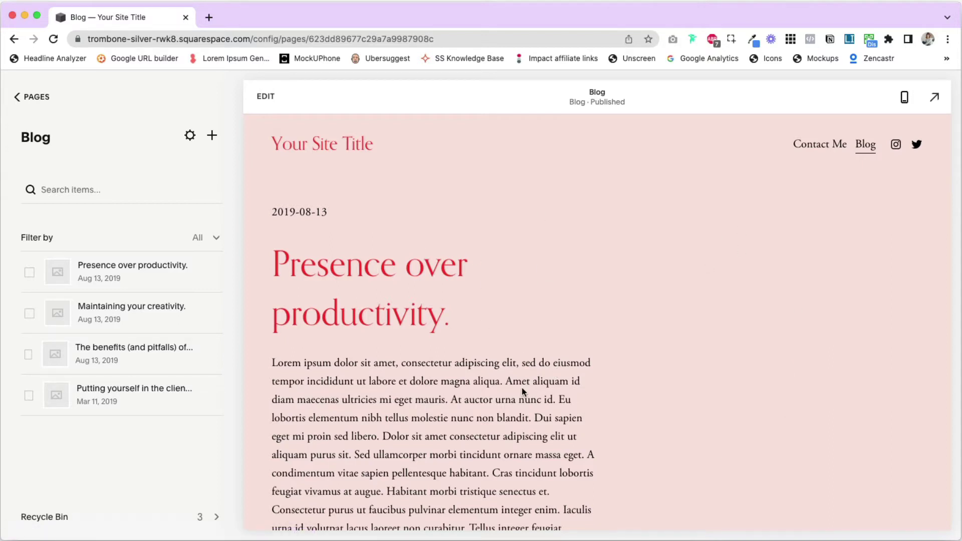
Enter edit mode on the Blog page, open the blog section's format settings and look over the posts in the Single Column Blog layout.
{"action": "left_click", "coordinate": [266, 100]}
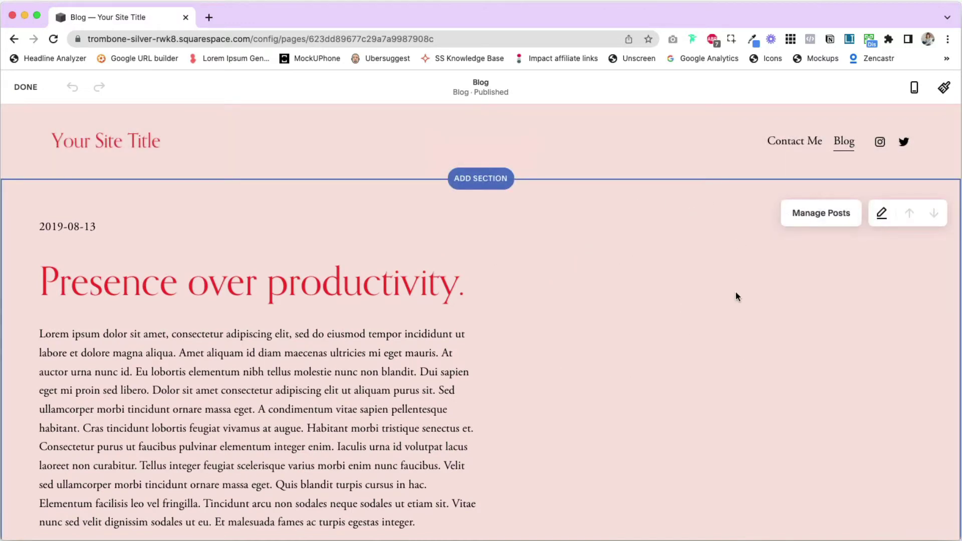
{"action": "left_click", "coordinate": [882, 215]}
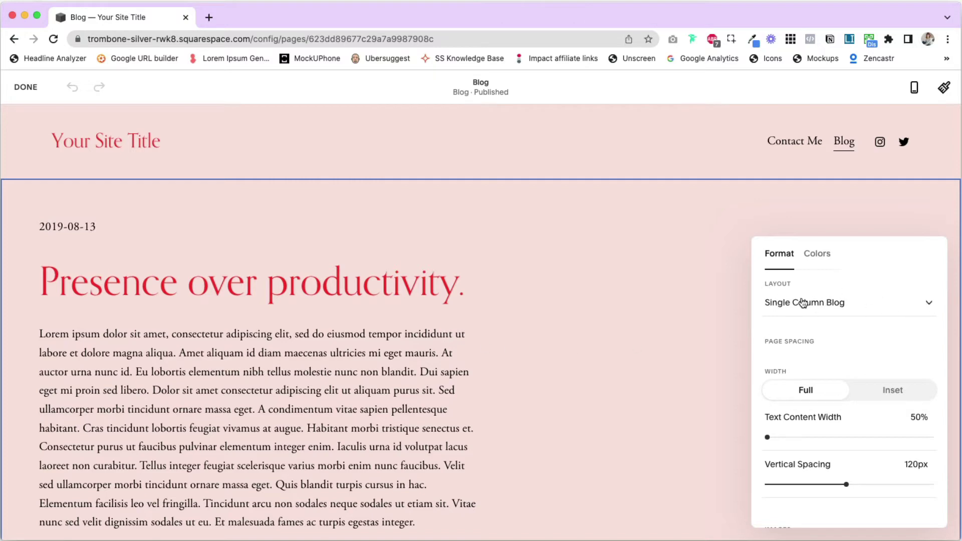
{"action": "scroll", "coordinate": [534, 338], "scroll_direction": "down", "scroll_amount": 10}
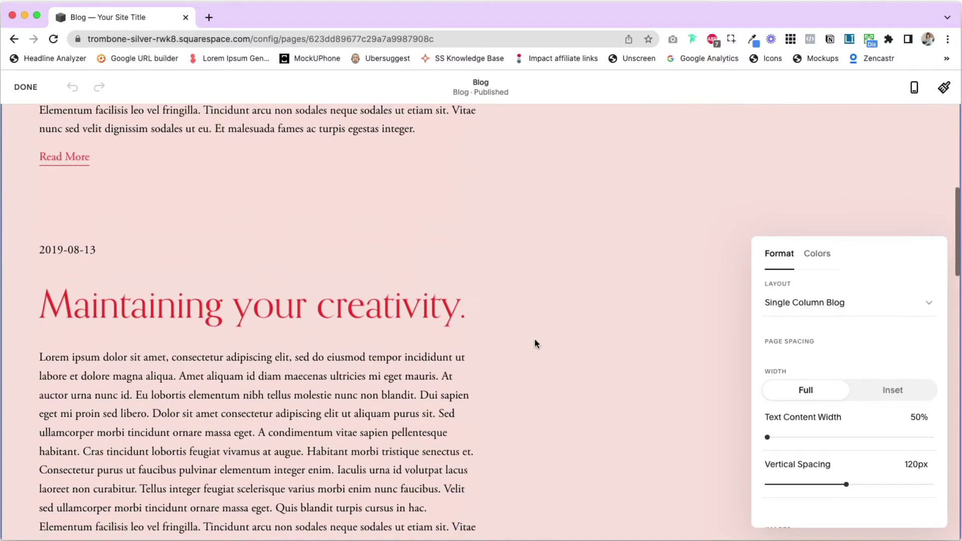
{"action": "scroll", "coordinate": [534, 343], "scroll_direction": "down", "scroll_amount": 7}
{"action": "scroll", "coordinate": [534, 344], "scroll_direction": "down", "scroll_amount": 5}
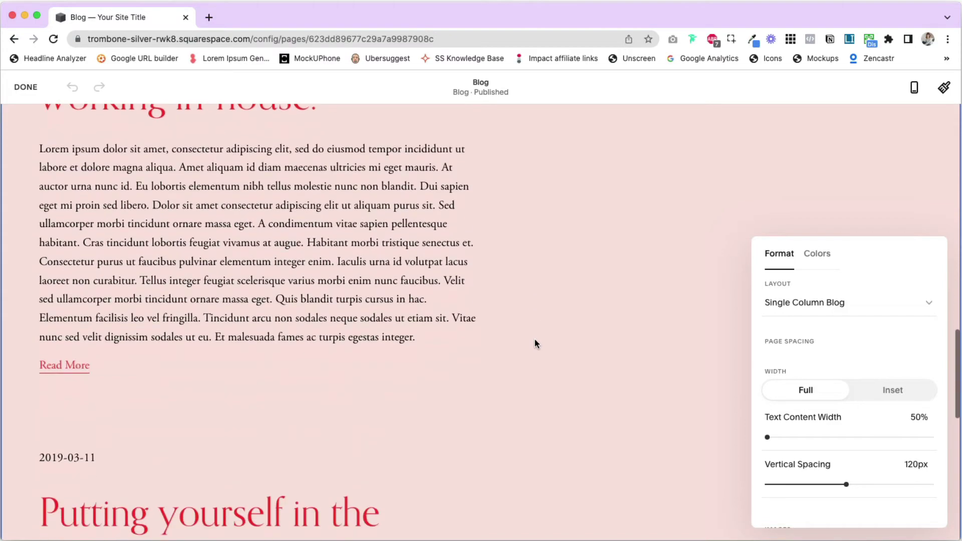
{"action": "scroll", "coordinate": [534, 344], "scroll_direction": "up", "scroll_amount": 8}
{"action": "scroll", "coordinate": [535, 343], "scroll_direction": "up", "scroll_amount": 15}
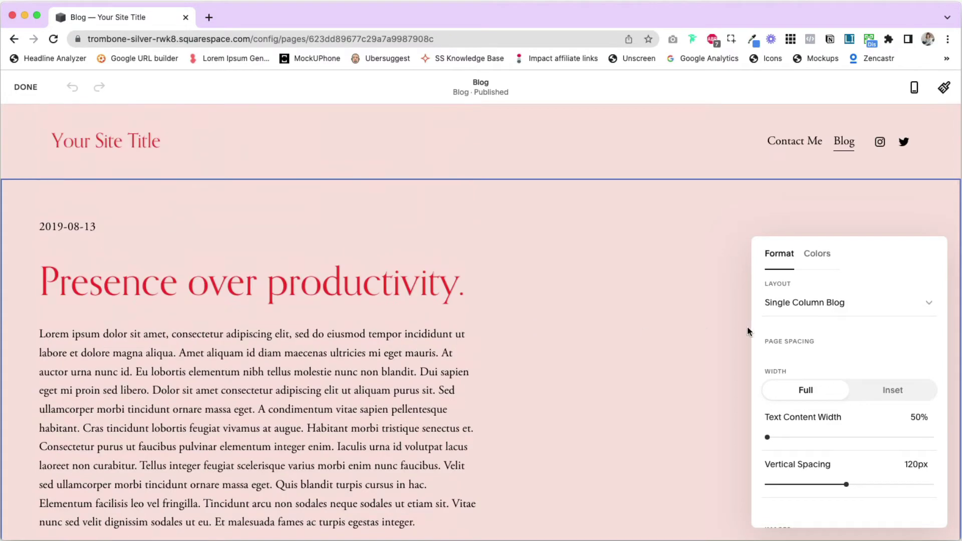
{"action": "scroll", "coordinate": [554, 340], "scroll_direction": "down", "scroll_amount": 5}
{"action": "scroll", "coordinate": [554, 340], "scroll_direction": "up", "scroll_amount": 5}
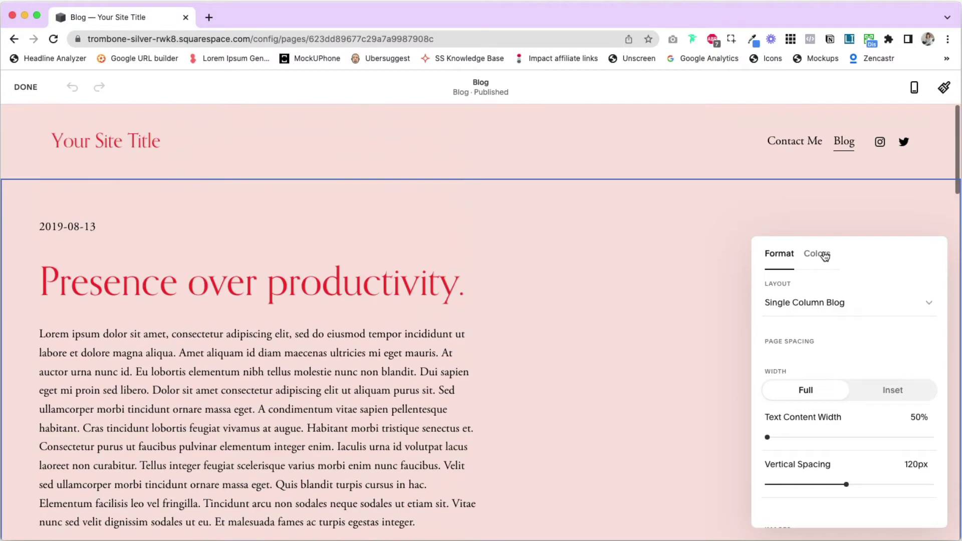
Change the blog section's layout to Side By Side Blog and review the posts.
{"action": "left_click", "coordinate": [815, 308]}
{"action": "left_click", "coordinate": [784, 331]}
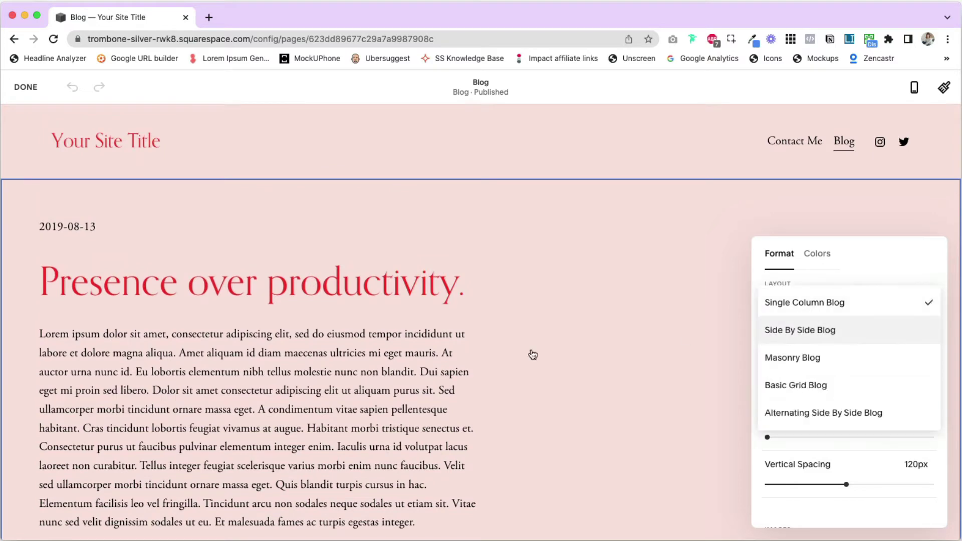
{"action": "scroll", "coordinate": [521, 356], "scroll_direction": "down", "scroll_amount": 12}
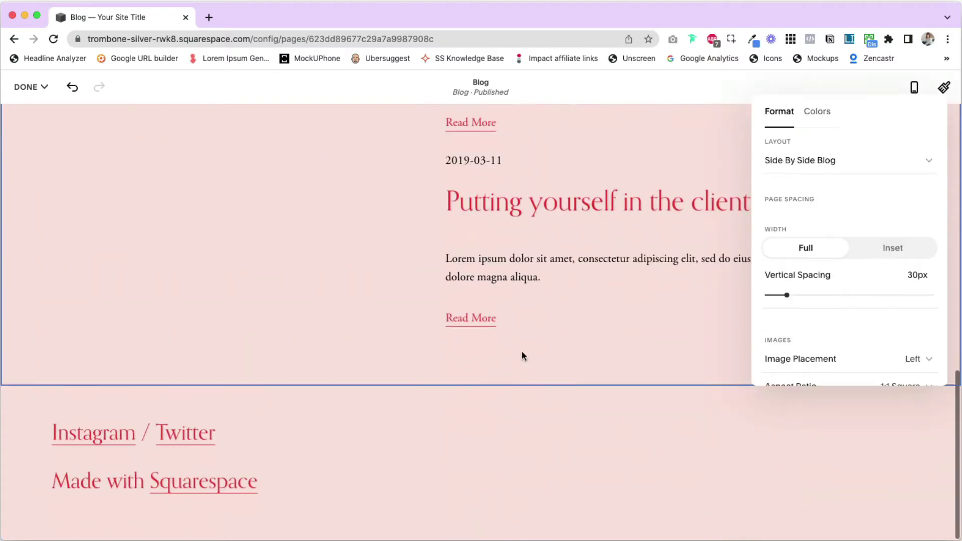
{"action": "scroll", "coordinate": [522, 355], "scroll_direction": "up", "scroll_amount": 6}
{"action": "scroll", "coordinate": [522, 355], "scroll_direction": "up", "scroll_amount": 5}
Try the Basic Grid Blog and Alternating Side By Side Blog layouts on the blog section and review the posts.
{"action": "left_click", "coordinate": [802, 182]}
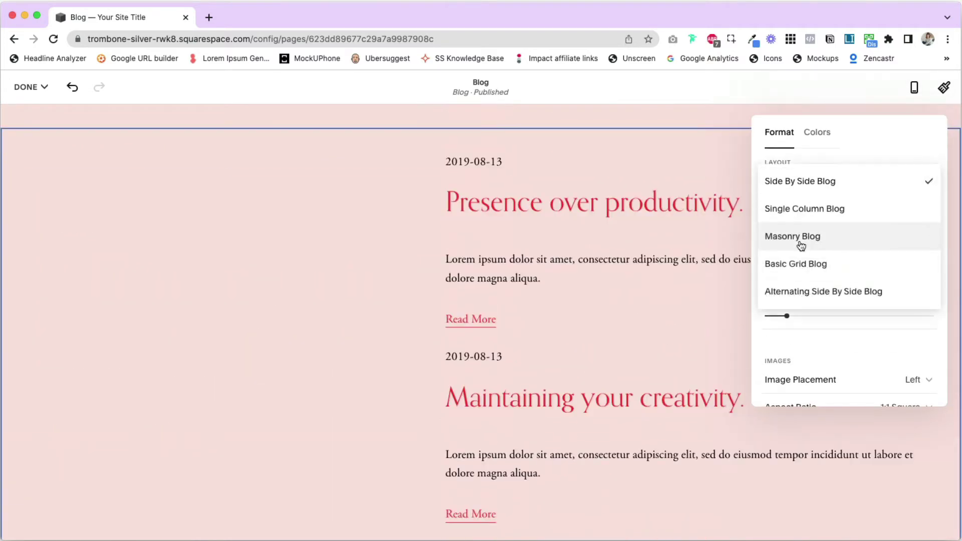
{"action": "left_click", "coordinate": [797, 266]}
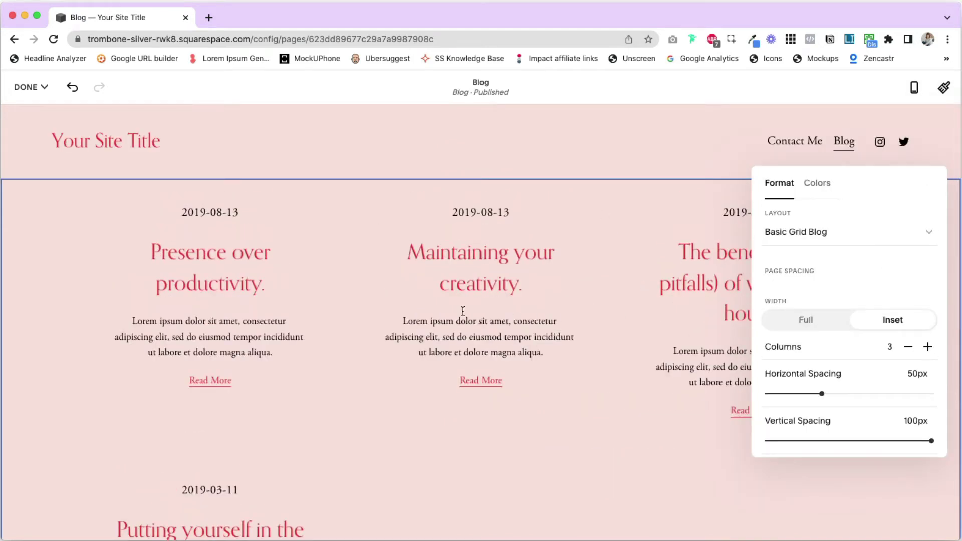
{"action": "left_click", "coordinate": [788, 243]}
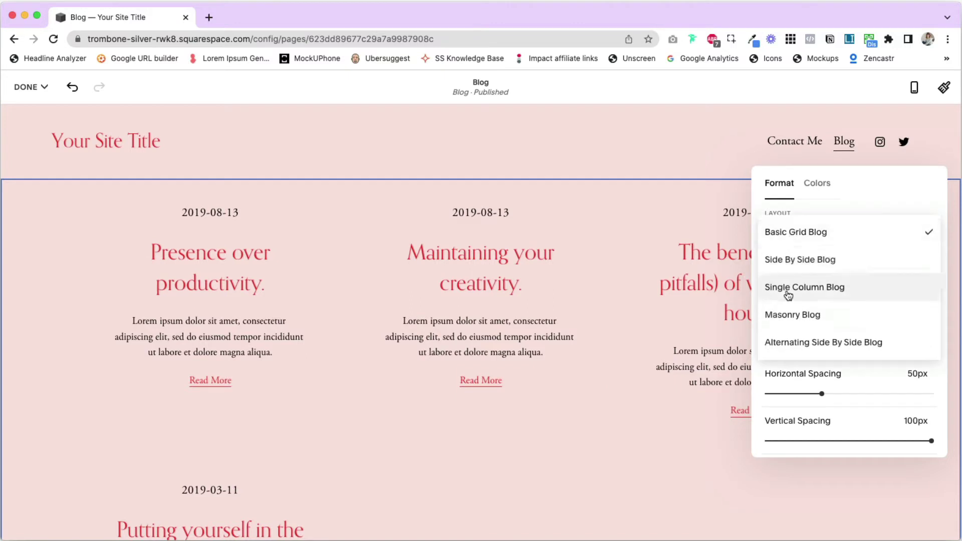
{"action": "left_click", "coordinate": [787, 345]}
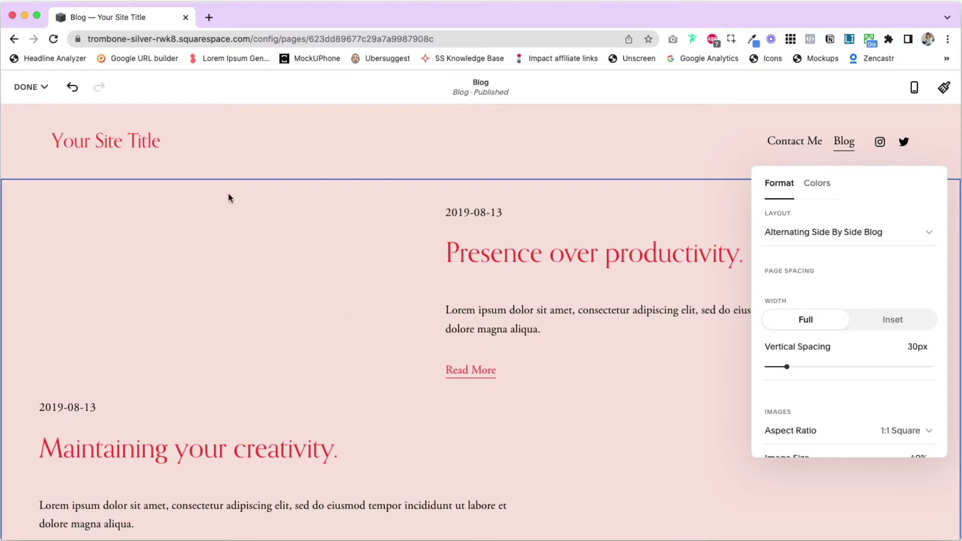
{"action": "scroll", "coordinate": [187, 266], "scroll_direction": "down", "scroll_amount": 3}
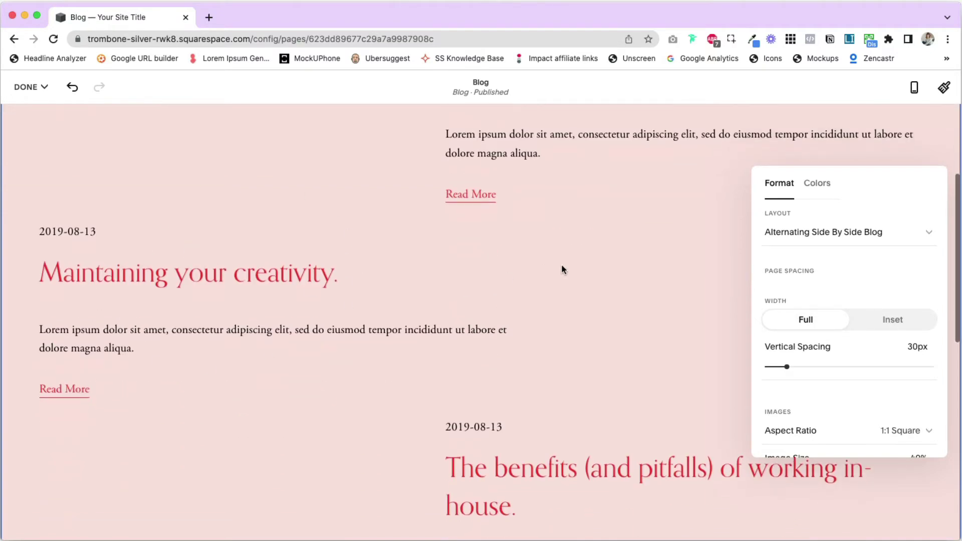
{"action": "scroll", "coordinate": [274, 422], "scroll_direction": "down", "scroll_amount": 4}
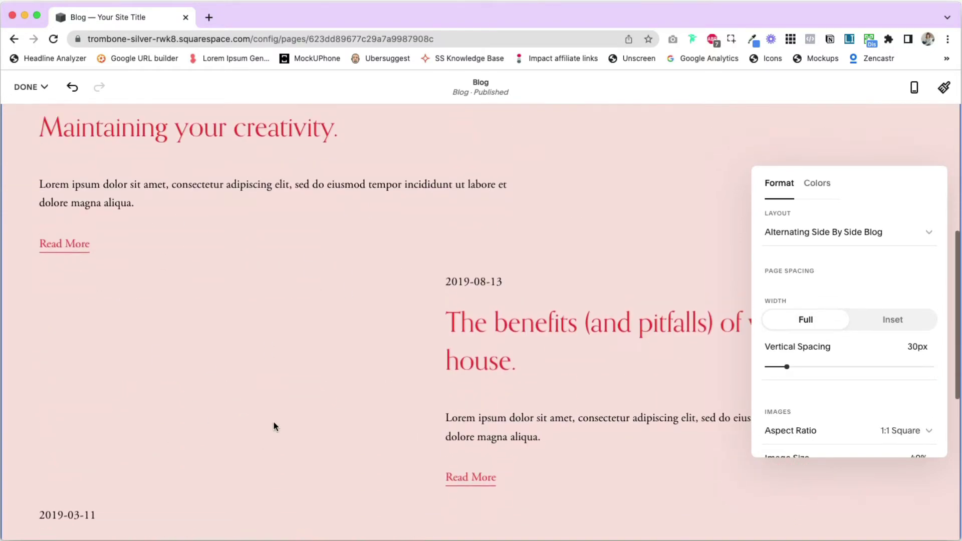
{"action": "scroll", "coordinate": [274, 422], "scroll_direction": "up", "scroll_amount": 8}
Set the blog layout back to Single Column Blog, trying the Inset width and returning it to Full.
{"action": "left_click", "coordinate": [785, 243]}
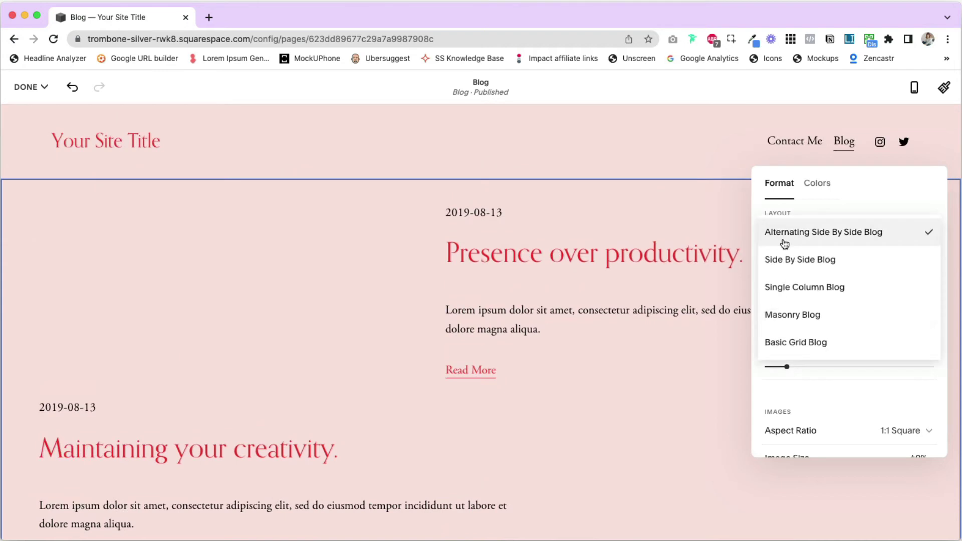
{"action": "left_click", "coordinate": [787, 289]}
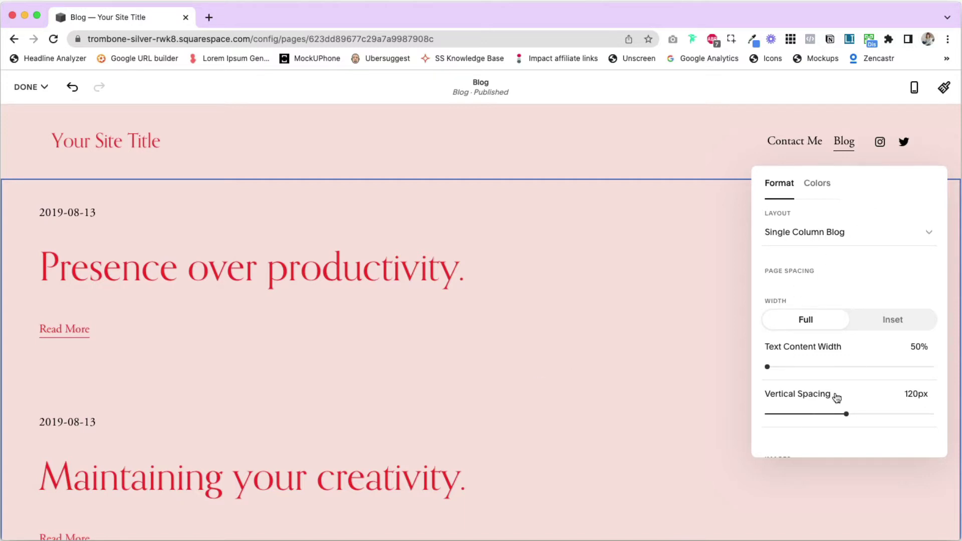
{"action": "scroll", "coordinate": [787, 378], "scroll_direction": "down", "scroll_amount": 2}
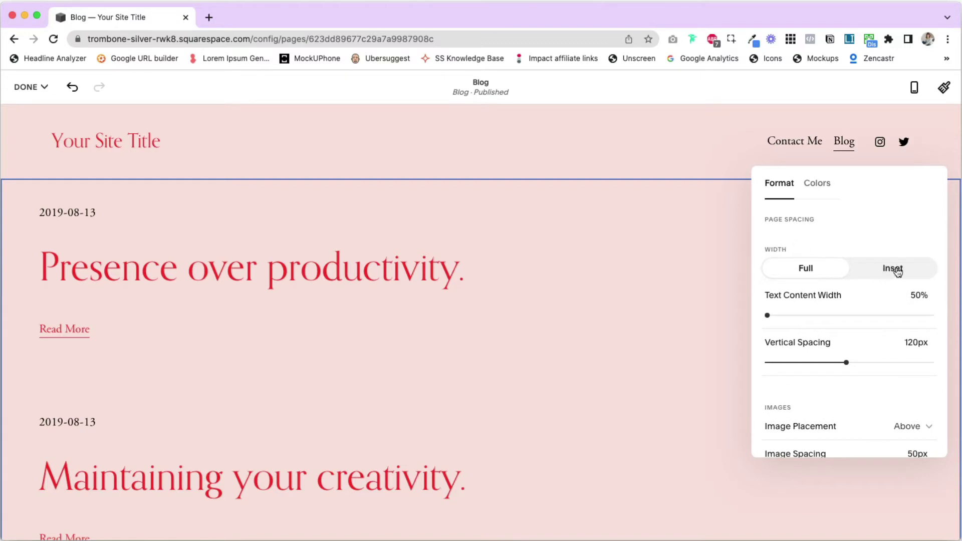
{"action": "left_click", "coordinate": [867, 270]}
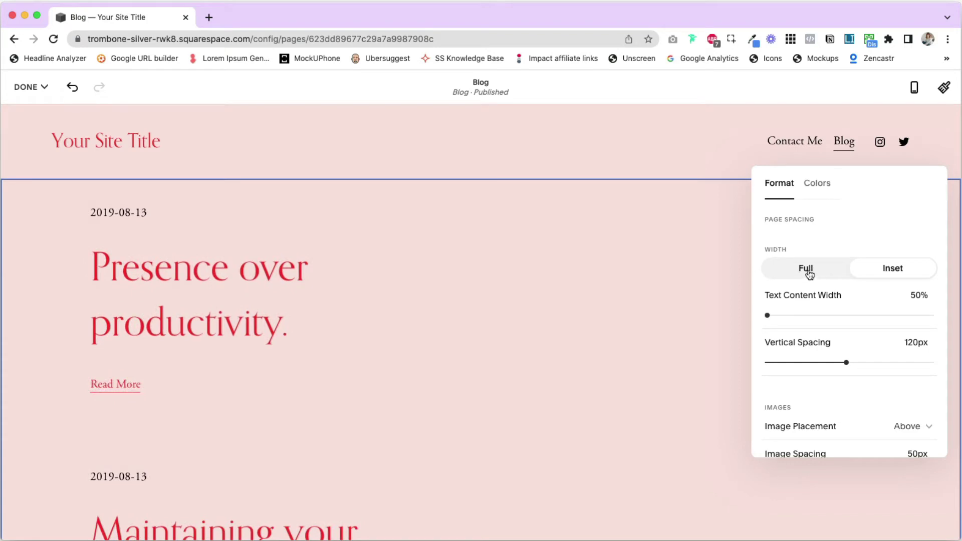
{"action": "left_click", "coordinate": [808, 272]}
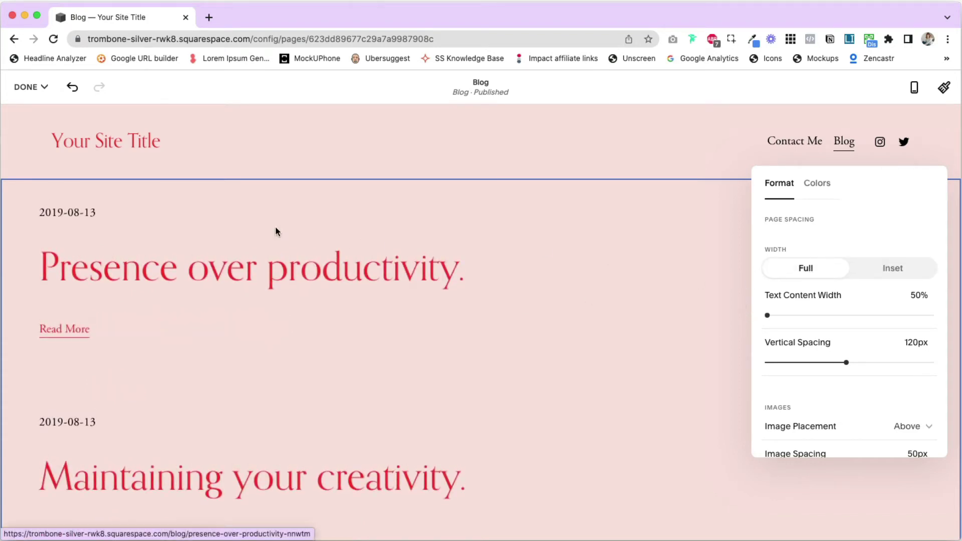
Exit edit mode on the Blog page and reopen the blog section's format settings.
{"action": "left_click", "coordinate": [30, 87]}
{"action": "left_click", "coordinate": [31, 112]}
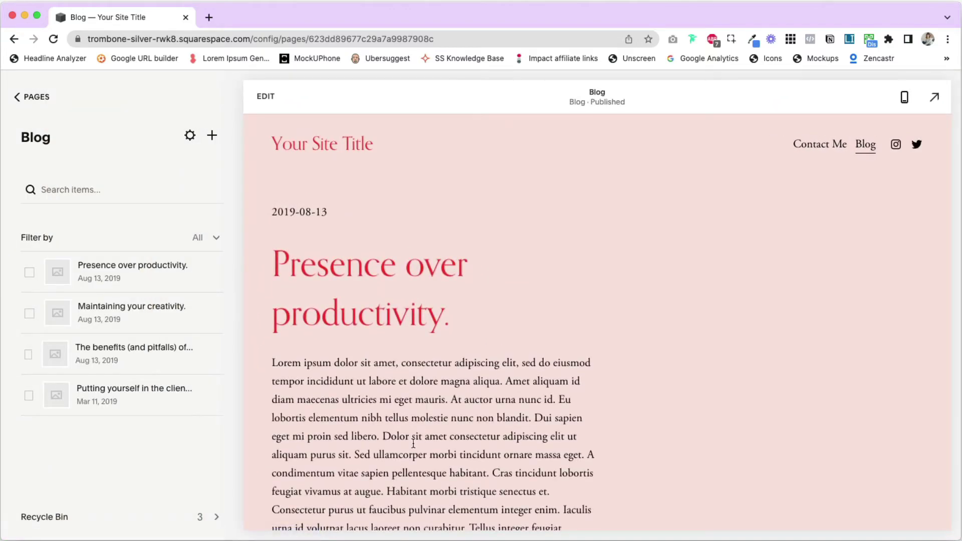
{"action": "left_click", "coordinate": [266, 96]}
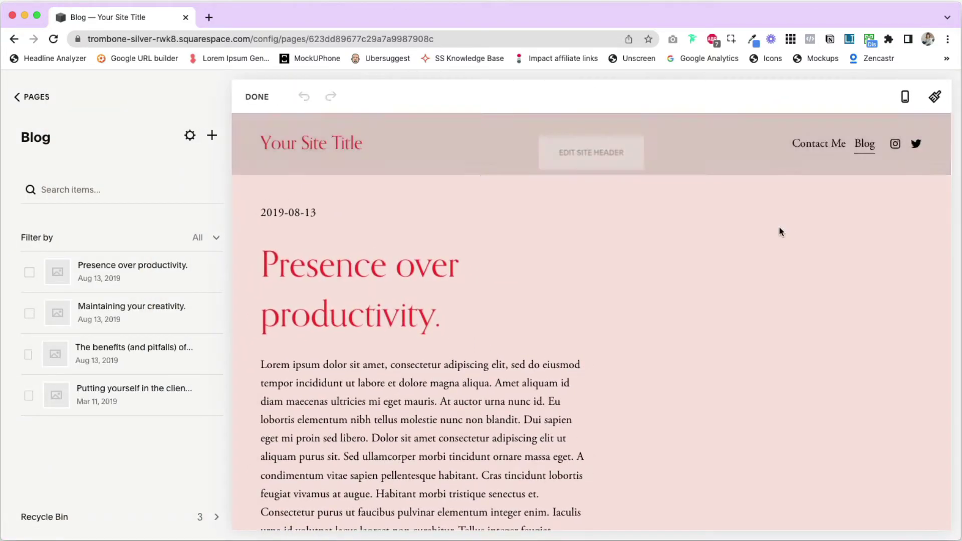
{"action": "left_click", "coordinate": [882, 214]}
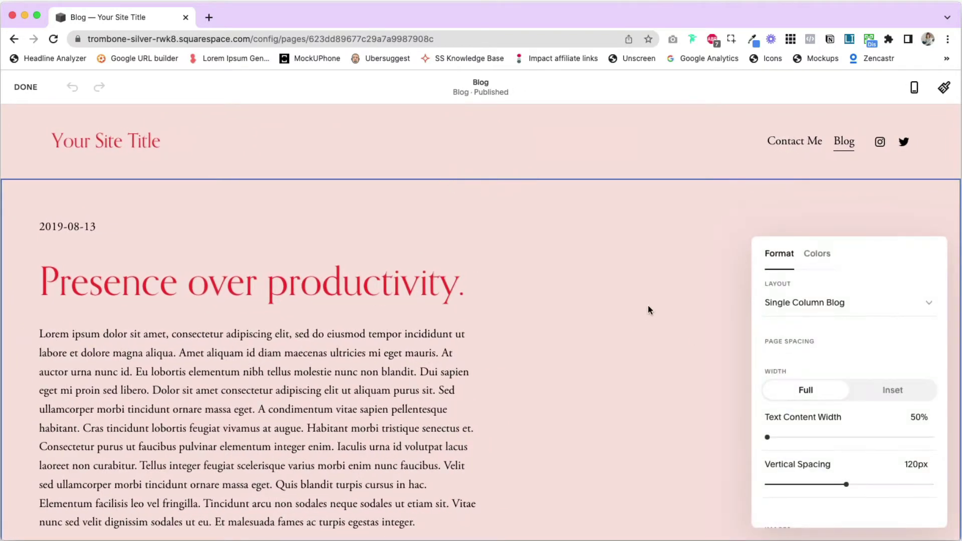
{"action": "scroll", "coordinate": [648, 306], "scroll_direction": "down", "scroll_amount": 3}
{"action": "scroll", "coordinate": [648, 306], "scroll_direction": "up", "scroll_amount": 3}
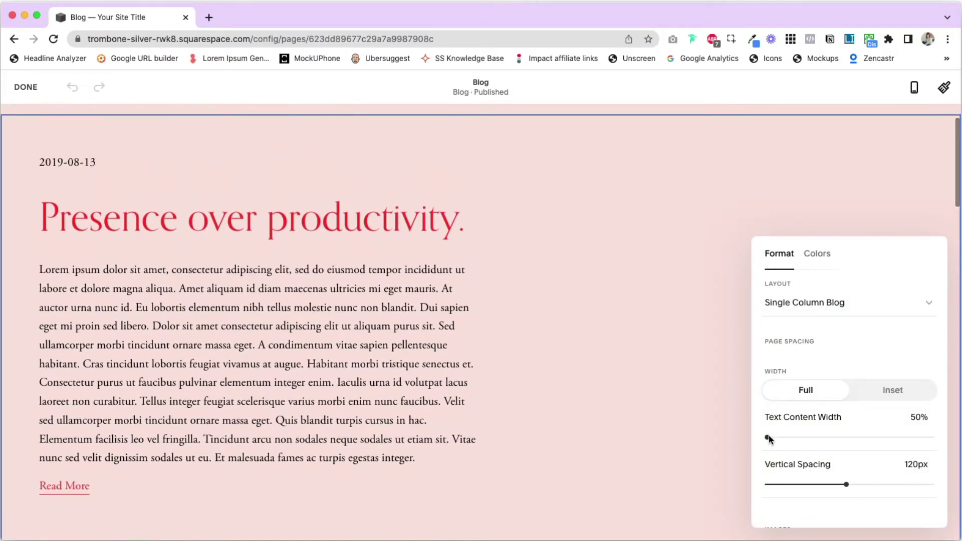
Try a Text Content Width of 65% for the posts and set it back to 50%.
{"action": "left_click_drag", "start_coordinate": [768, 438], "coordinate": [816, 438]}
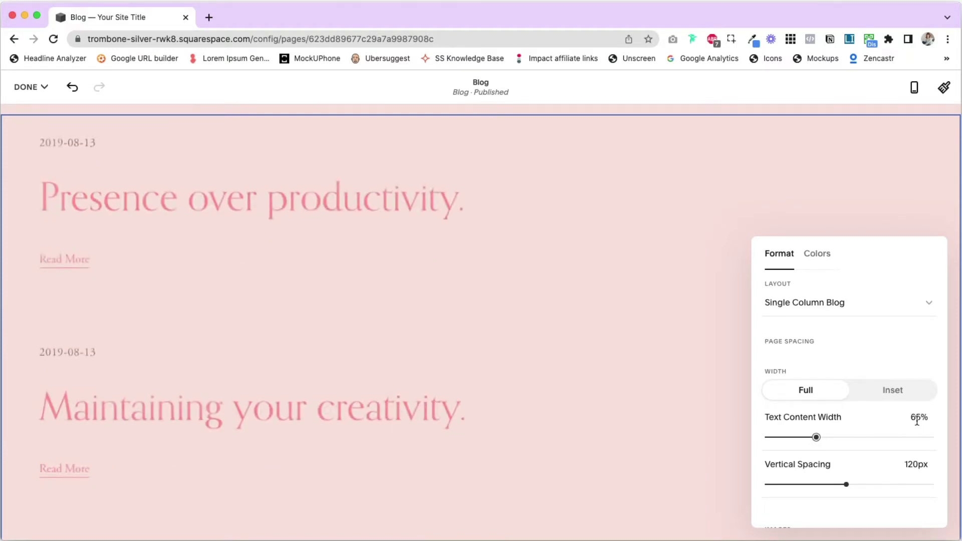
{"action": "left_click_drag", "start_coordinate": [919, 417], "coordinate": [905, 421]}
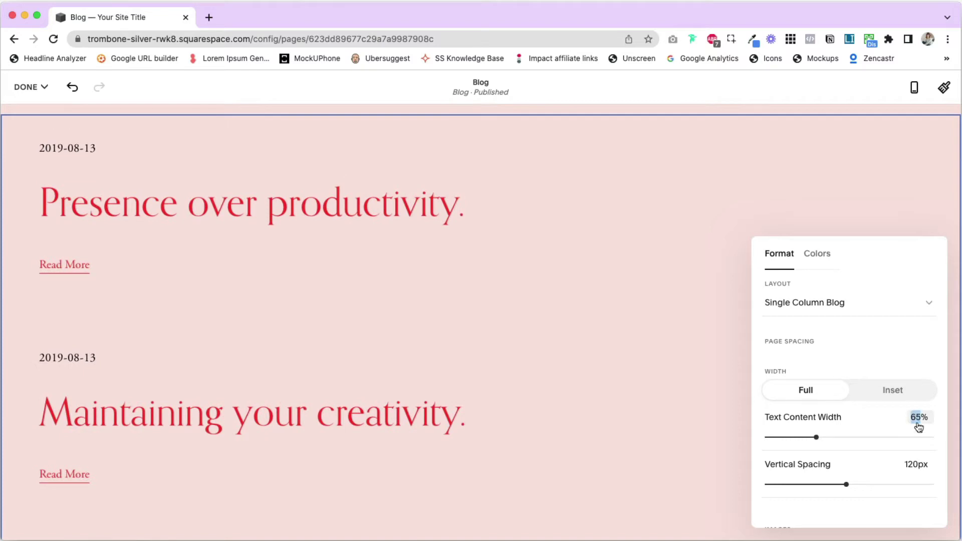
{"action": "type", "text": "5"}
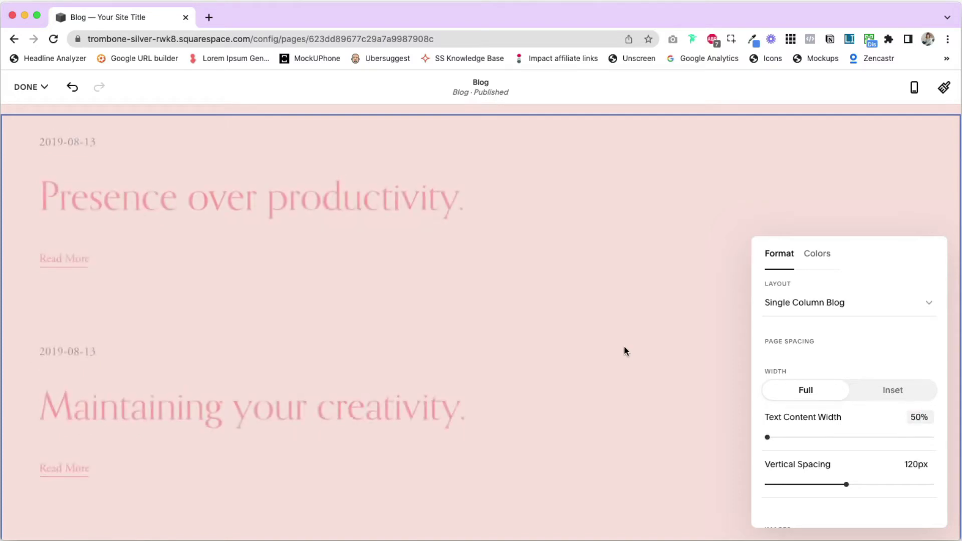
Reduce the blog section's Vertical Spacing to 78px.
{"action": "scroll", "coordinate": [623, 369], "scroll_direction": "down", "scroll_amount": 2}
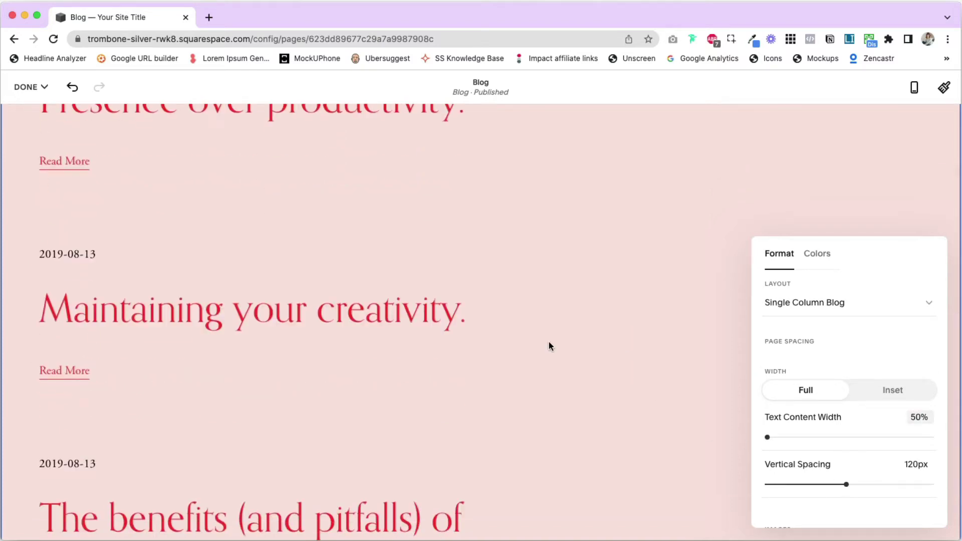
{"action": "scroll", "coordinate": [549, 342], "scroll_direction": "up", "scroll_amount": 3}
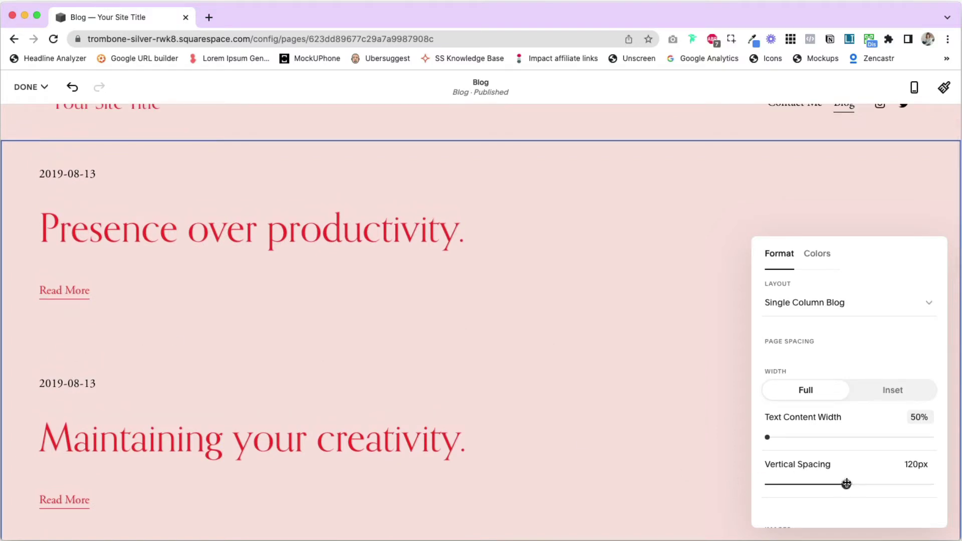
{"action": "left_click_drag", "start_coordinate": [847, 484], "coordinate": [818, 485]}
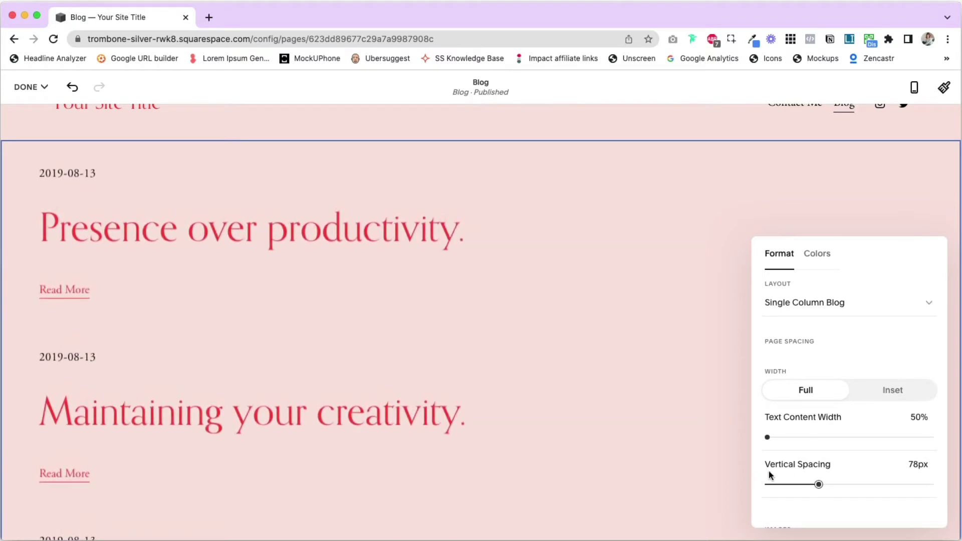
Keep the blog's Image Placement at Above and reduce Image Spacing to 39px.
{"action": "scroll", "coordinate": [807, 467], "scroll_direction": "down", "scroll_amount": 5}
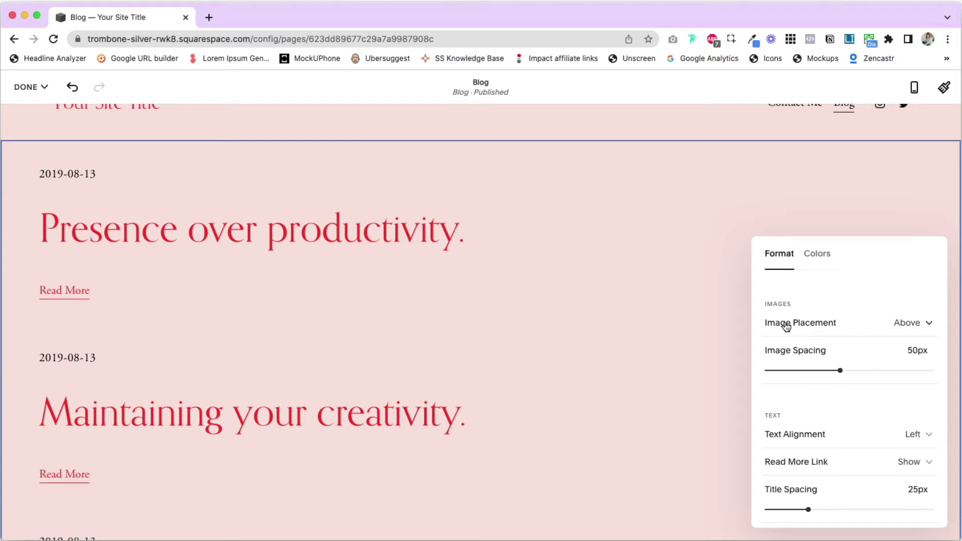
{"action": "scroll", "coordinate": [432, 279], "scroll_direction": "up", "scroll_amount": 2}
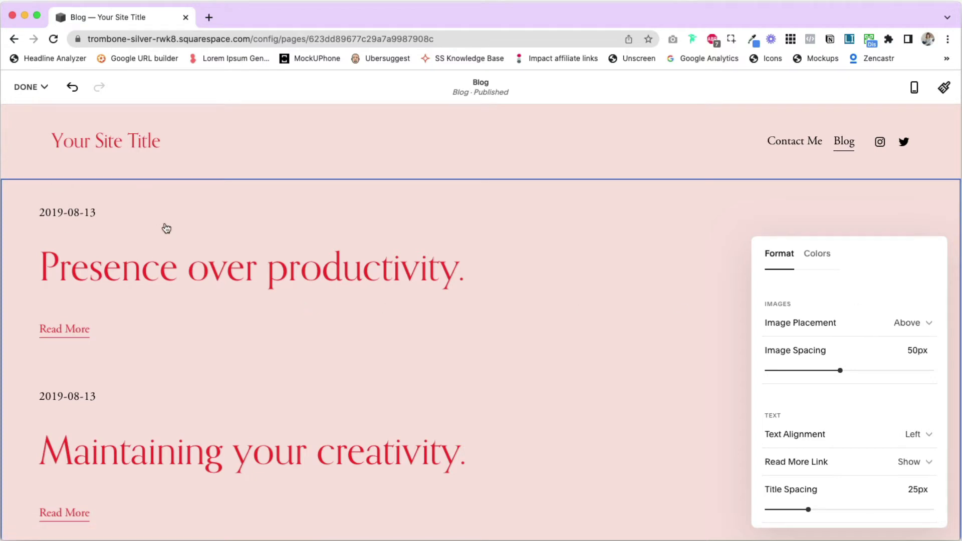
{"action": "left_click", "coordinate": [920, 328]}
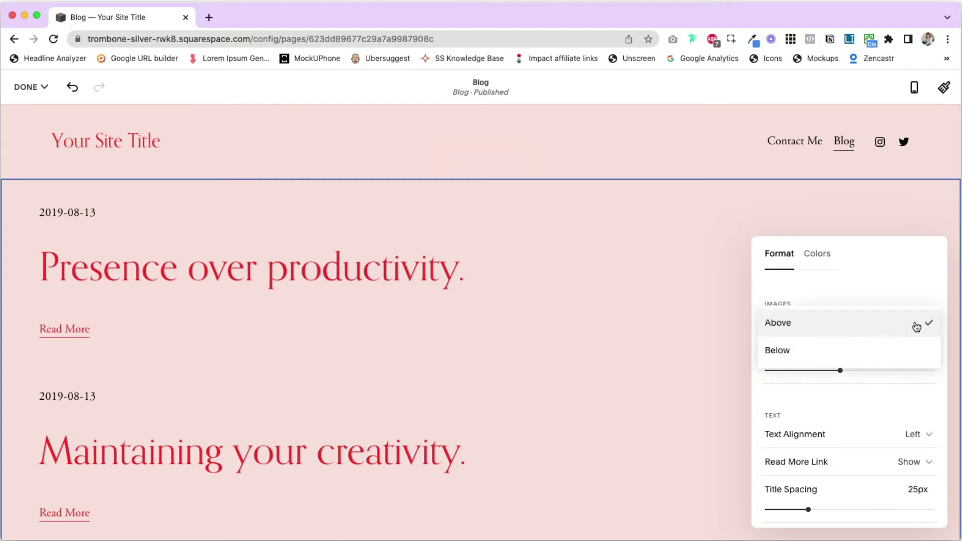
{"action": "left_click", "coordinate": [810, 317]}
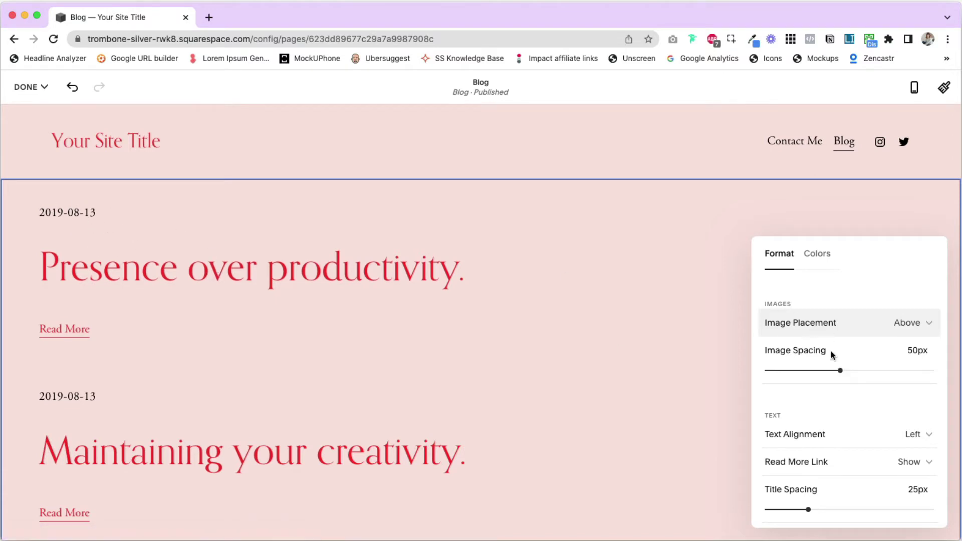
{"action": "left_click_drag", "start_coordinate": [844, 371], "coordinate": [825, 371]}
{"action": "scroll", "coordinate": [570, 331], "scroll_direction": "down", "scroll_amount": 2}
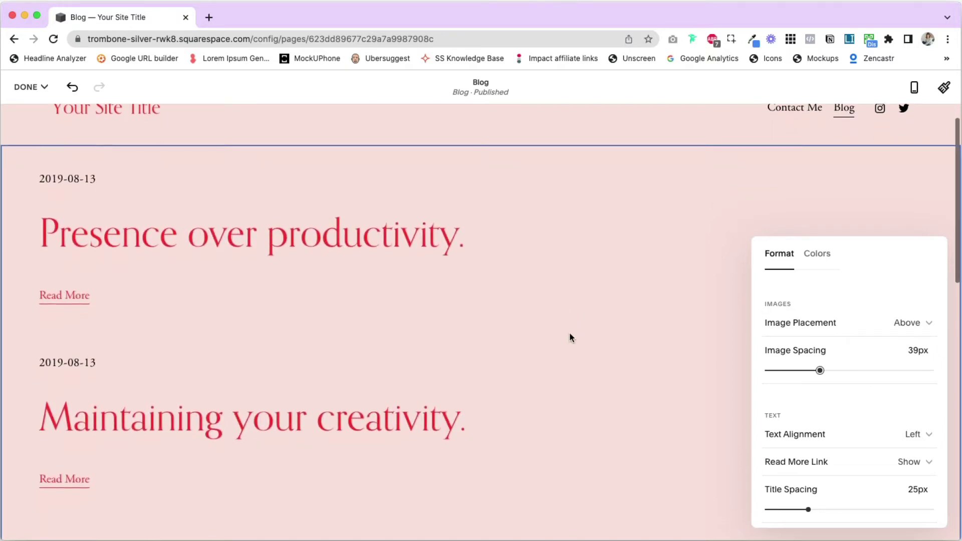
{"action": "scroll", "coordinate": [570, 337], "scroll_direction": "up", "scroll_amount": 2}
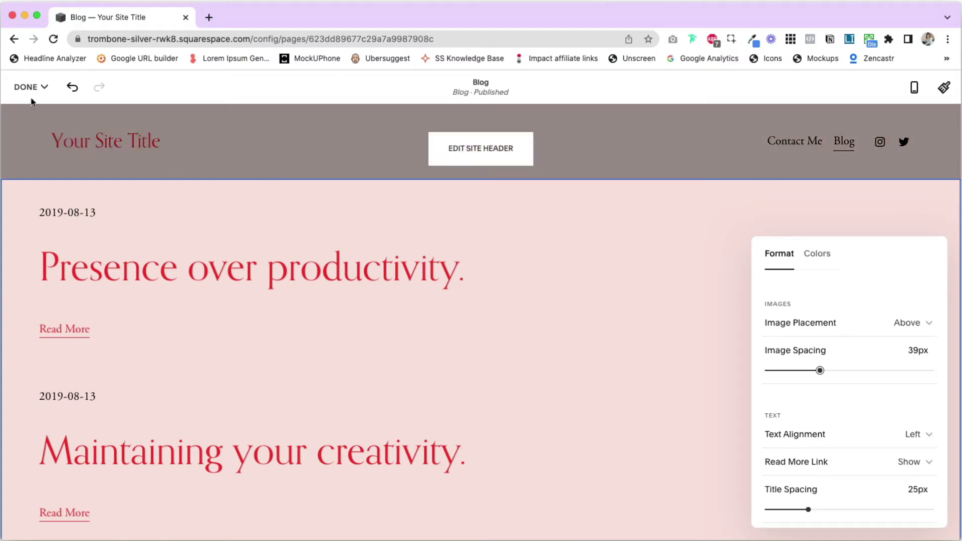
Save the Blog page changes, exit edit mode, and reopen the blog section's format settings.
{"action": "left_click", "coordinate": [28, 87]}
{"action": "left_click", "coordinate": [30, 111]}
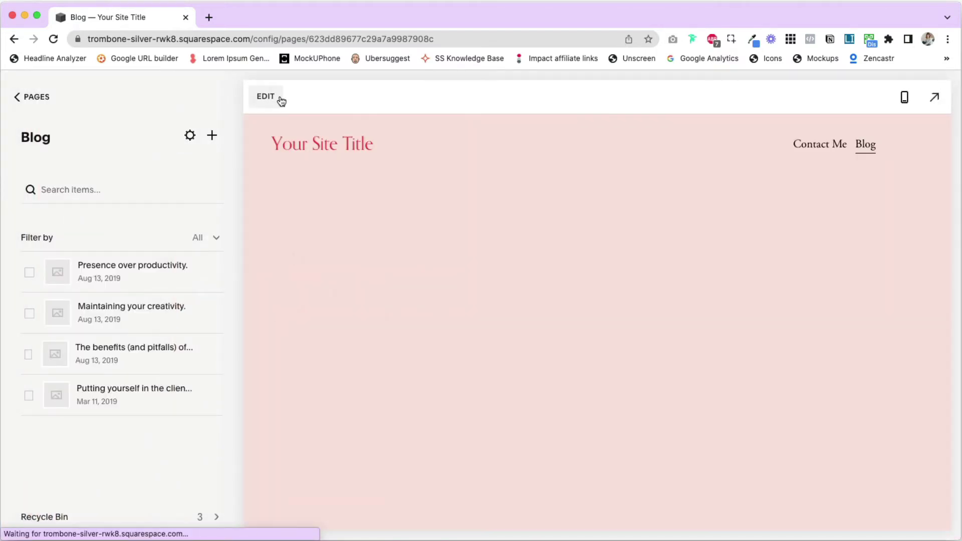
{"action": "left_click", "coordinate": [268, 97]}
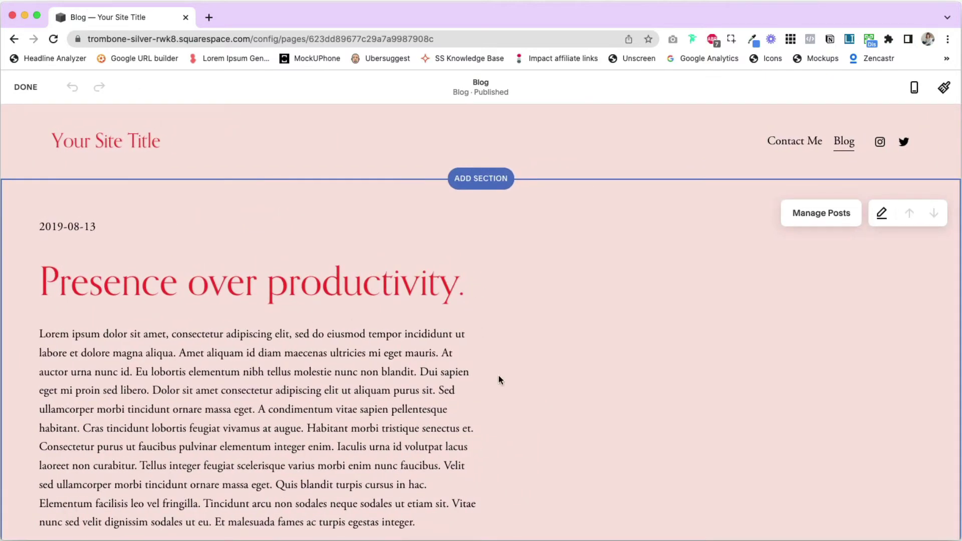
{"action": "left_click", "coordinate": [882, 213]}
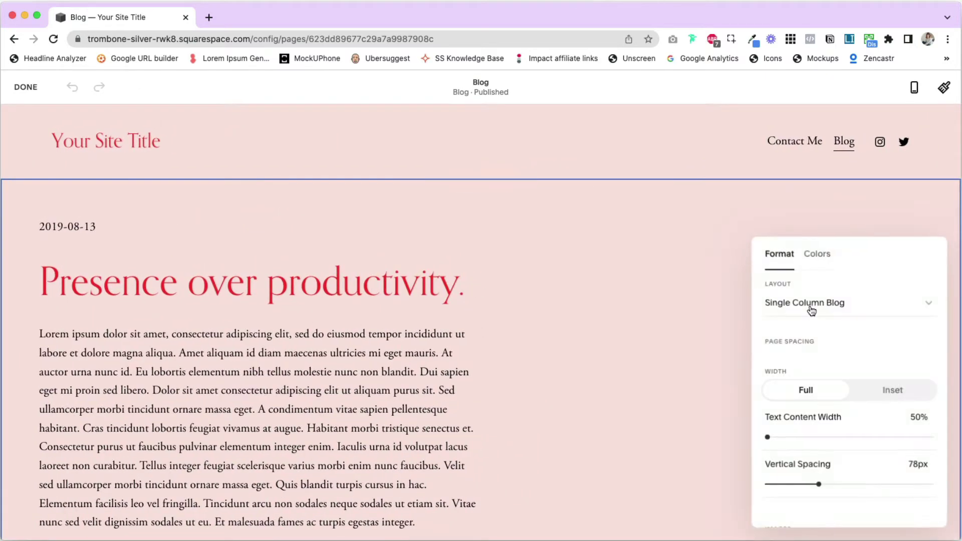
Try Center as the blog's Text Alignment and set it back to Left.
{"action": "scroll", "coordinate": [828, 318], "scroll_direction": "down", "scroll_amount": 2}
{"action": "scroll", "coordinate": [828, 318], "scroll_direction": "down", "scroll_amount": 6}
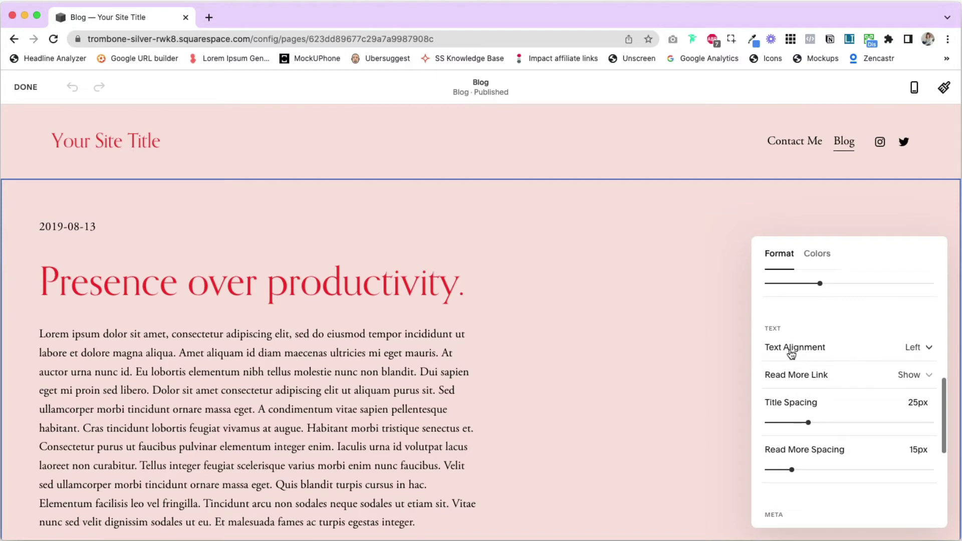
{"action": "scroll", "coordinate": [632, 350], "scroll_direction": "down", "scroll_amount": 1}
{"action": "scroll", "coordinate": [632, 350], "scroll_direction": "up", "scroll_amount": 1}
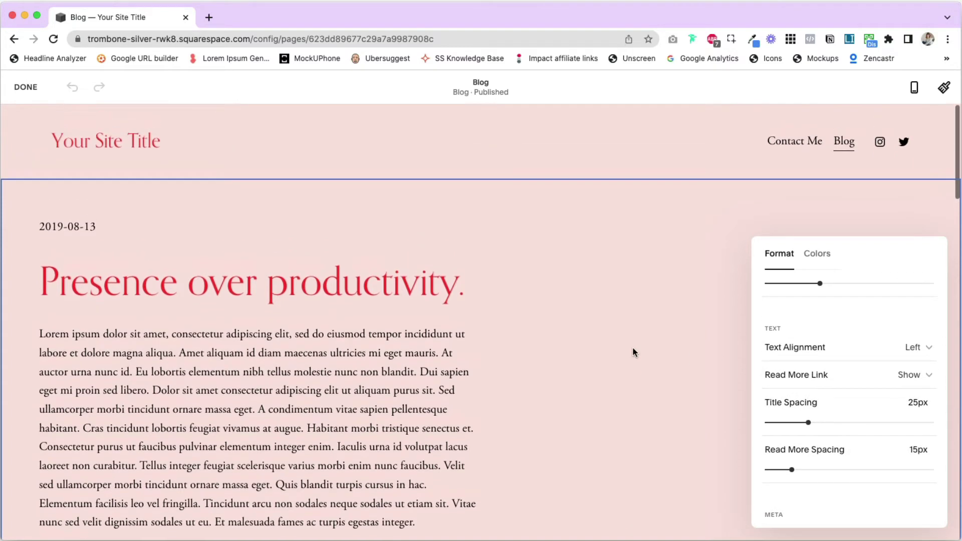
{"action": "left_click", "coordinate": [916, 351]}
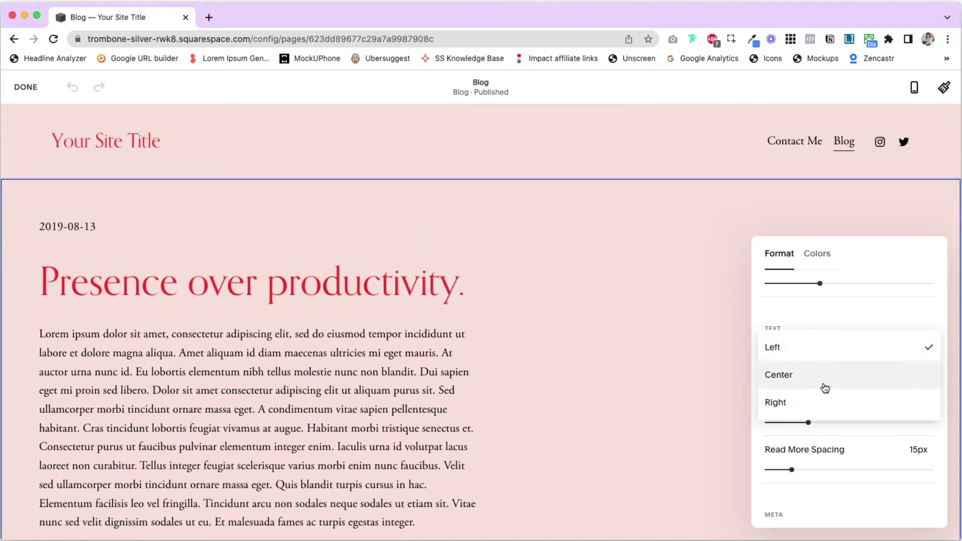
{"action": "left_click", "coordinate": [857, 366]}
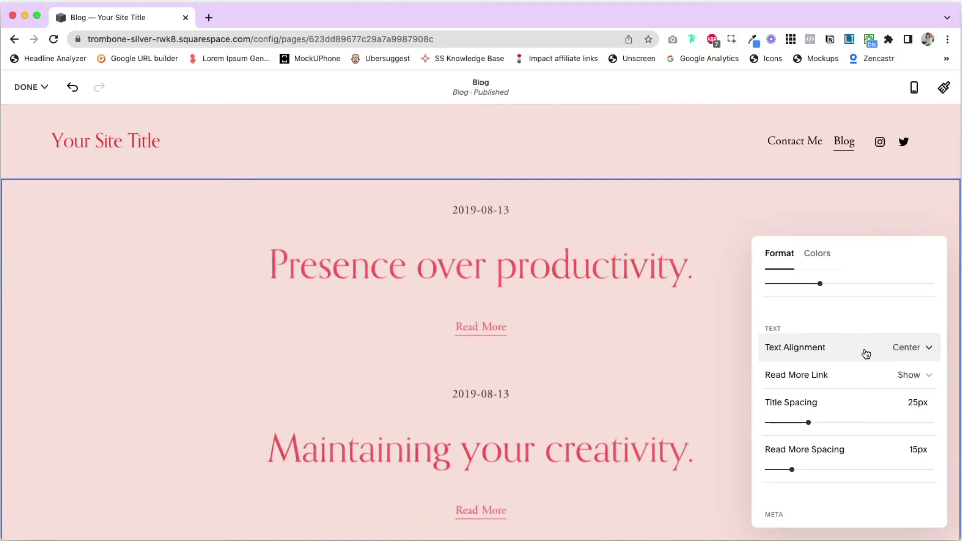
{"action": "left_click", "coordinate": [864, 349]}
{"action": "left_click", "coordinate": [833, 323]}
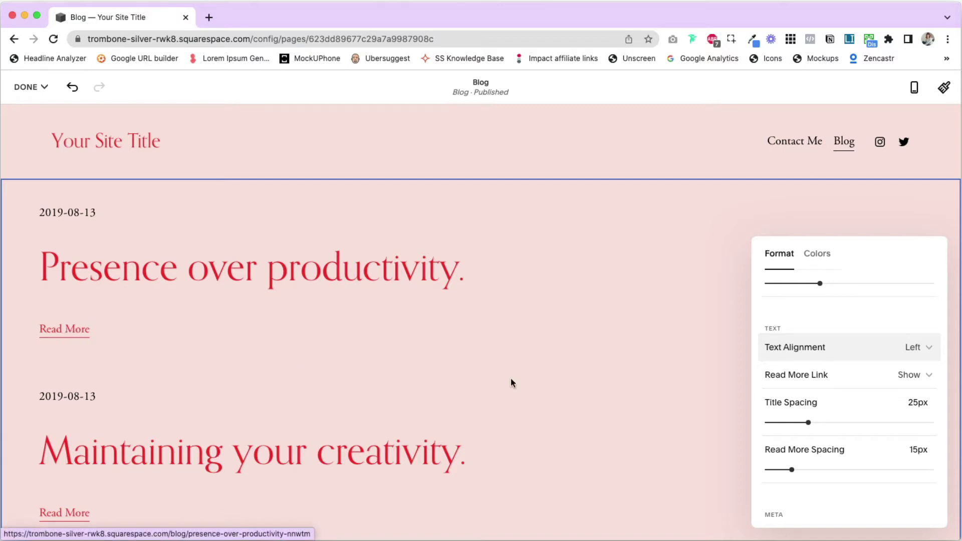
Try hiding the Read More Link on the posts and set it back to Show.
{"action": "left_click", "coordinate": [901, 379]}
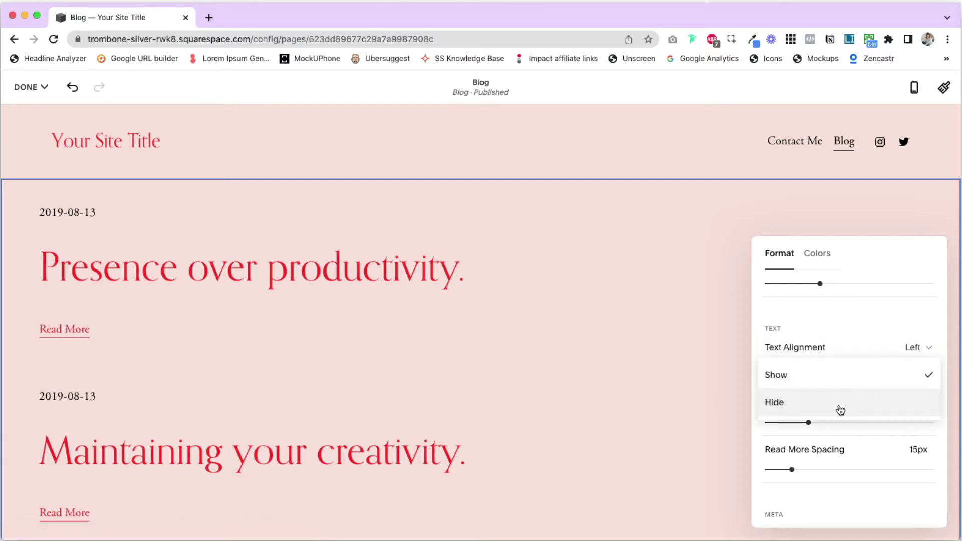
{"action": "left_click", "coordinate": [838, 405]}
{"action": "left_click", "coordinate": [881, 375]}
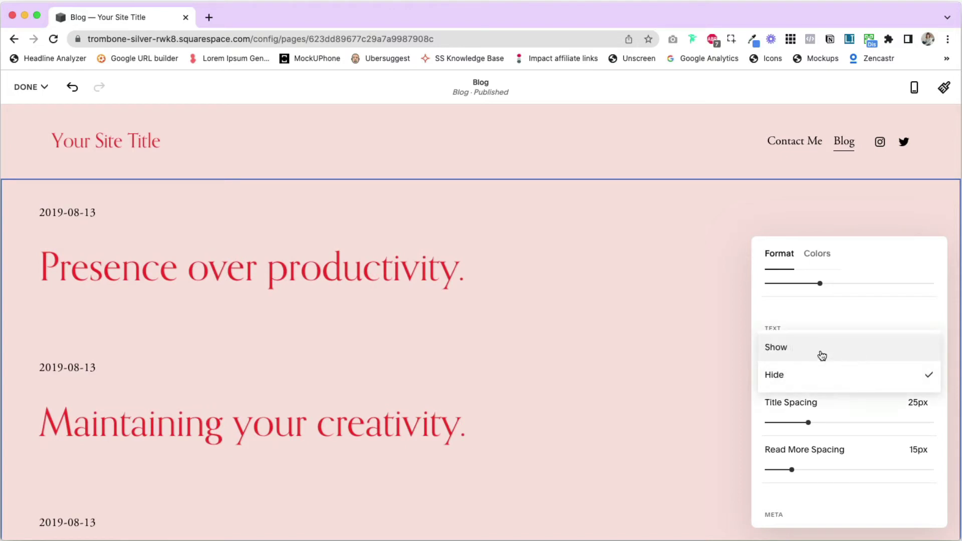
{"action": "left_click", "coordinate": [822, 355]}
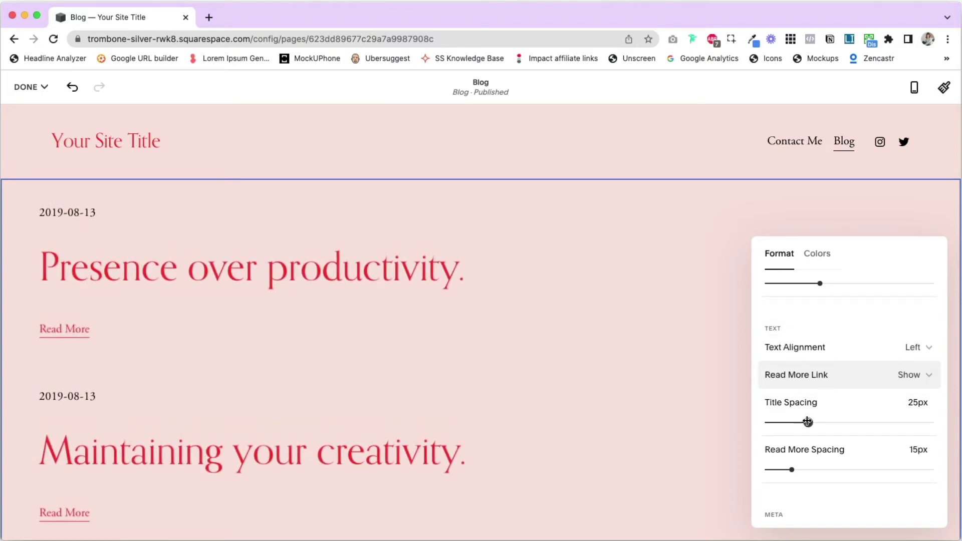
Set Title Spacing to 28px after trying 82px, and increase Read More Spacing to 25px.
{"action": "left_click_drag", "start_coordinate": [808, 422], "coordinate": [902, 423]}
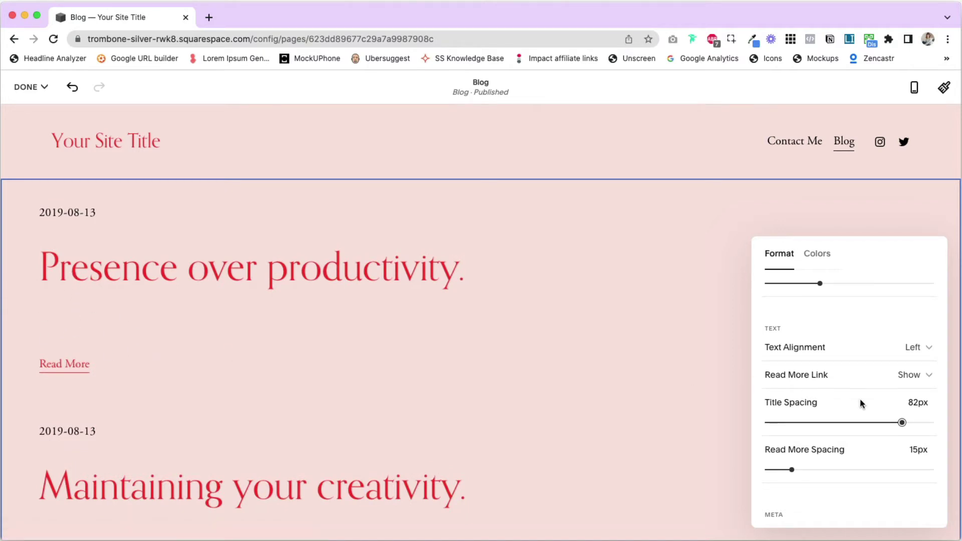
{"action": "left_click_drag", "start_coordinate": [902, 423], "coordinate": [813, 423]}
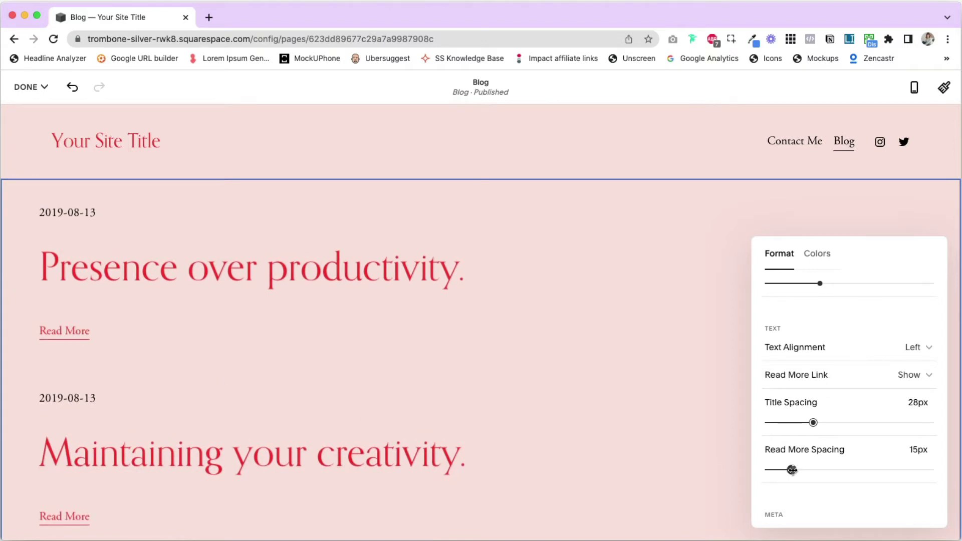
{"action": "mouse_move", "coordinate": [792, 470]}
{"action": "left_mouse_down"}
{"action": "mouse_move", "coordinate": [909, 475]}
{"action": "mouse_move", "coordinate": [808, 470]}
{"action": "left_mouse_up"}
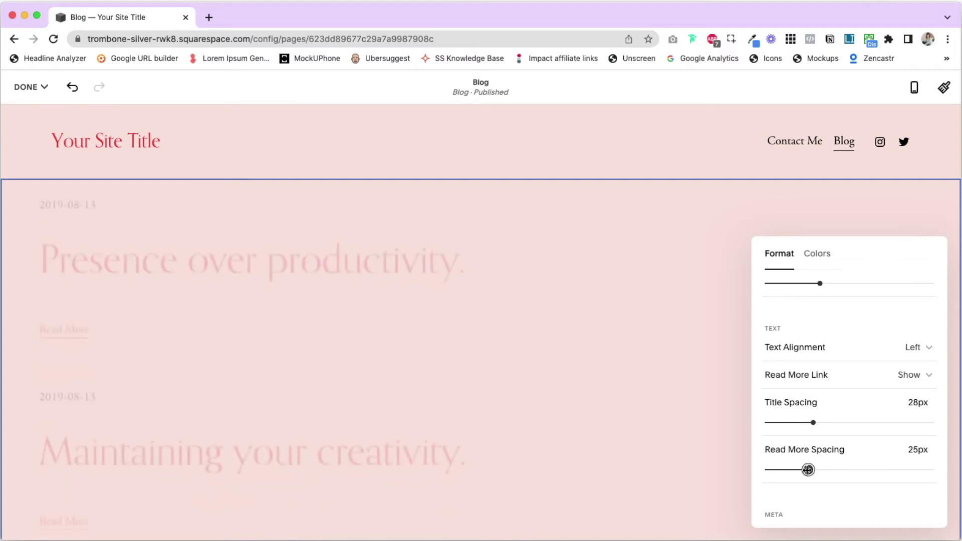
Try placing the post metadata Below Excerpt and return Meta Position to Top.
{"action": "scroll", "coordinate": [866, 465], "scroll_direction": "down", "scroll_amount": 5}
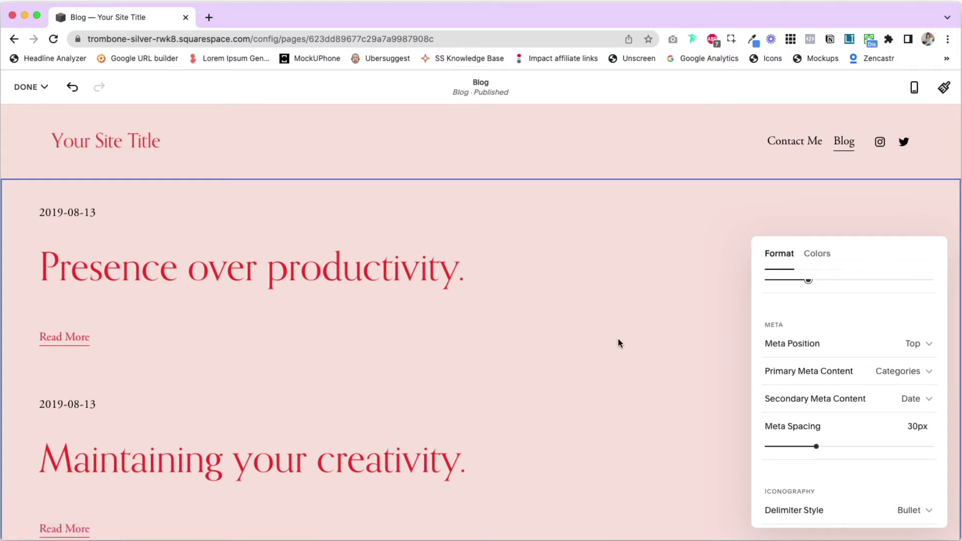
{"action": "scroll", "coordinate": [862, 375], "scroll_direction": "down", "scroll_amount": 1}
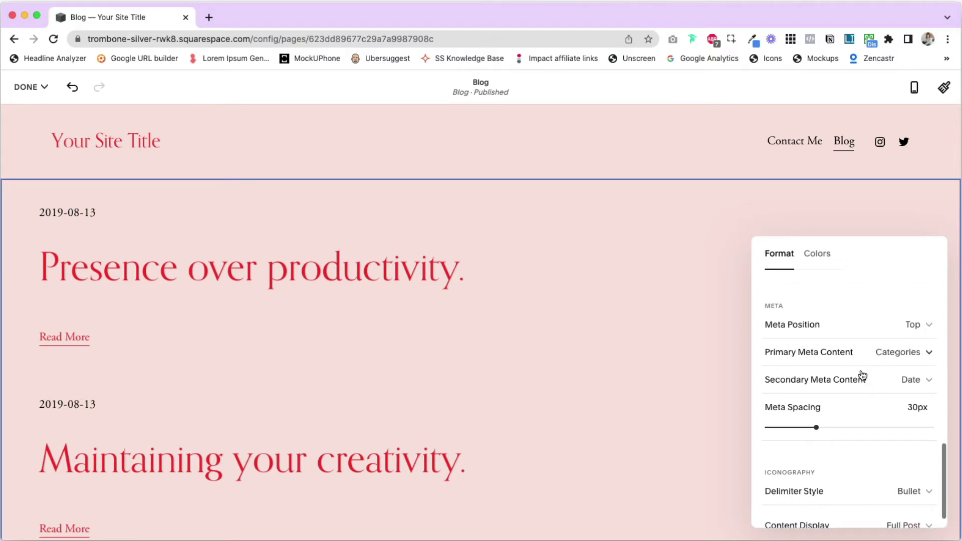
{"action": "left_click", "coordinate": [792, 323]}
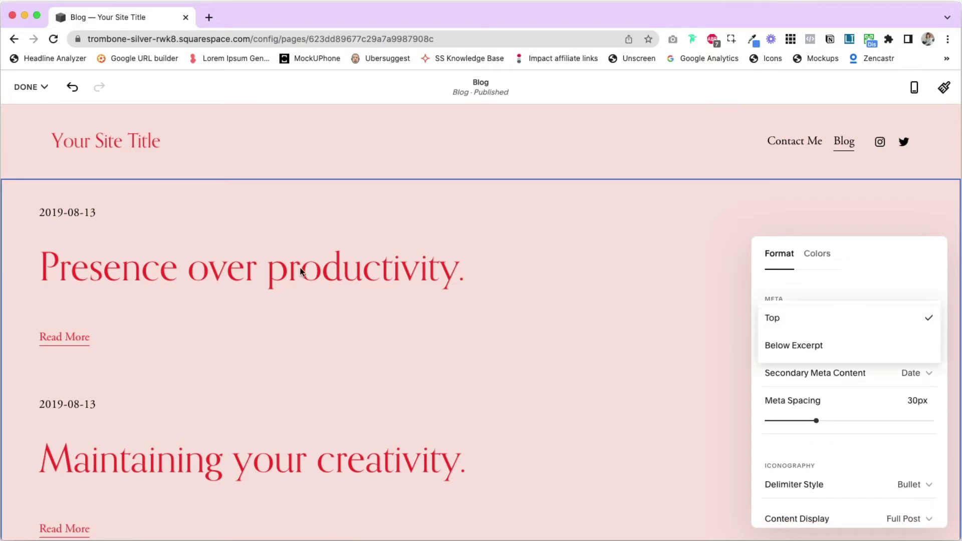
{"action": "left_click", "coordinate": [794, 346]}
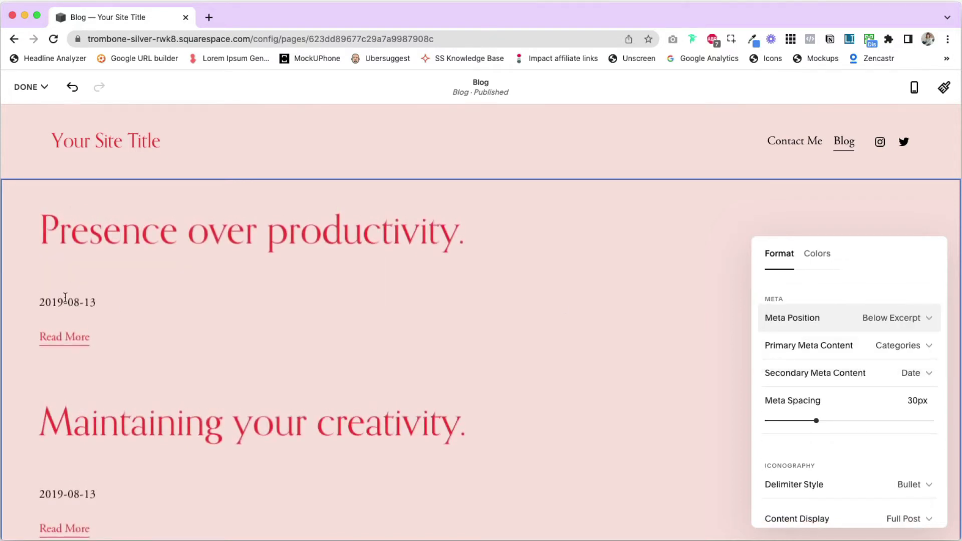
{"action": "left_click", "coordinate": [857, 327]}
{"action": "left_click", "coordinate": [817, 290]}
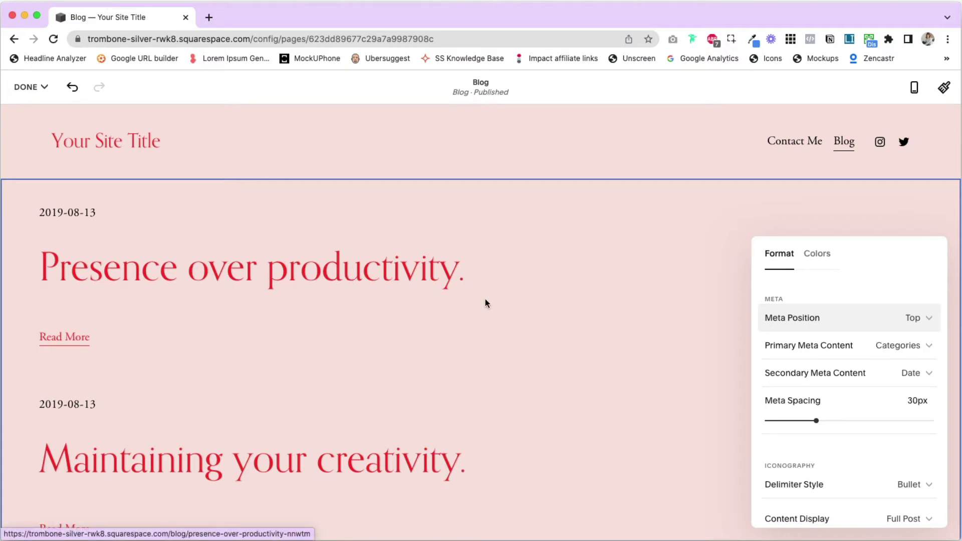
Set Primary Meta Content to Date and Secondary Meta Content to Author.
{"action": "left_click", "coordinate": [906, 352]}
{"action": "left_click", "coordinate": [802, 373]}
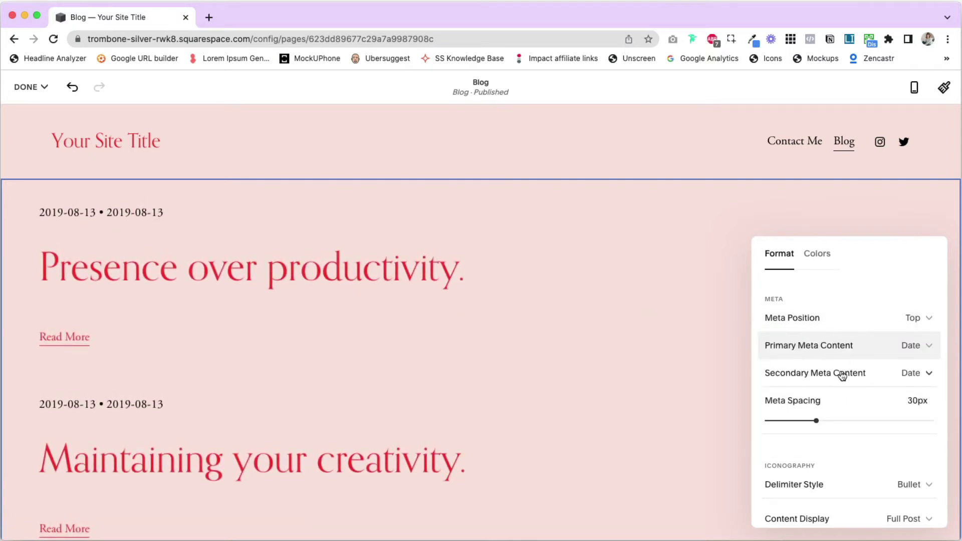
{"action": "left_click", "coordinate": [915, 376]}
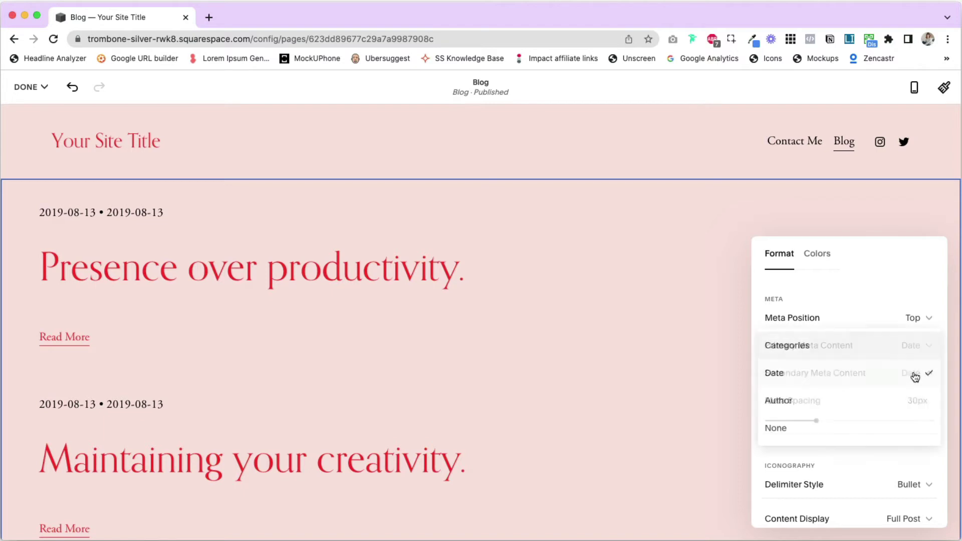
{"action": "left_click", "coordinate": [786, 402]}
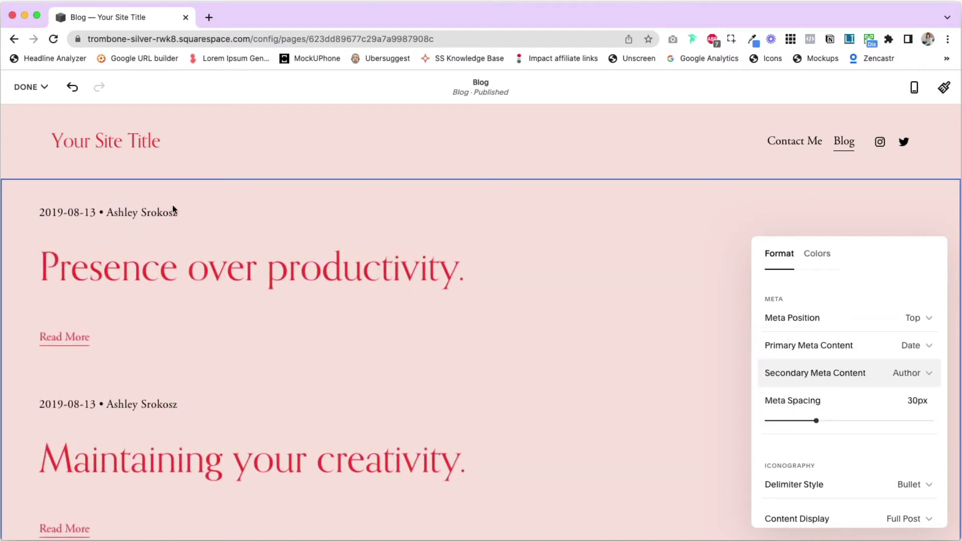
Set both Primary Meta Content and Secondary Meta Content to None.
{"action": "left_click", "coordinate": [906, 350]}
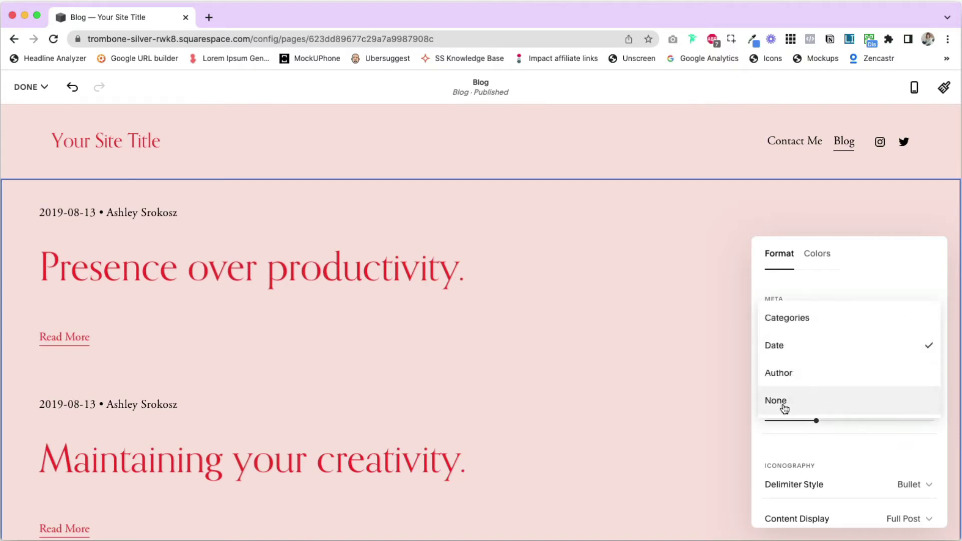
{"action": "left_click", "coordinate": [784, 405]}
{"action": "left_click", "coordinate": [919, 377]}
{"action": "left_click", "coordinate": [822, 403]}
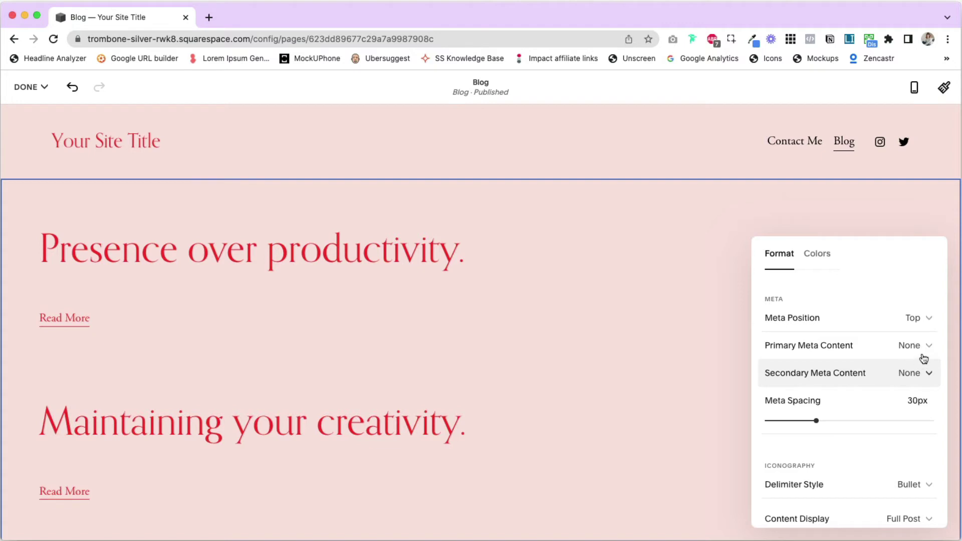
Set Primary Meta Content to Date and increase Meta Spacing to 59px.
{"action": "left_click", "coordinate": [898, 347]}
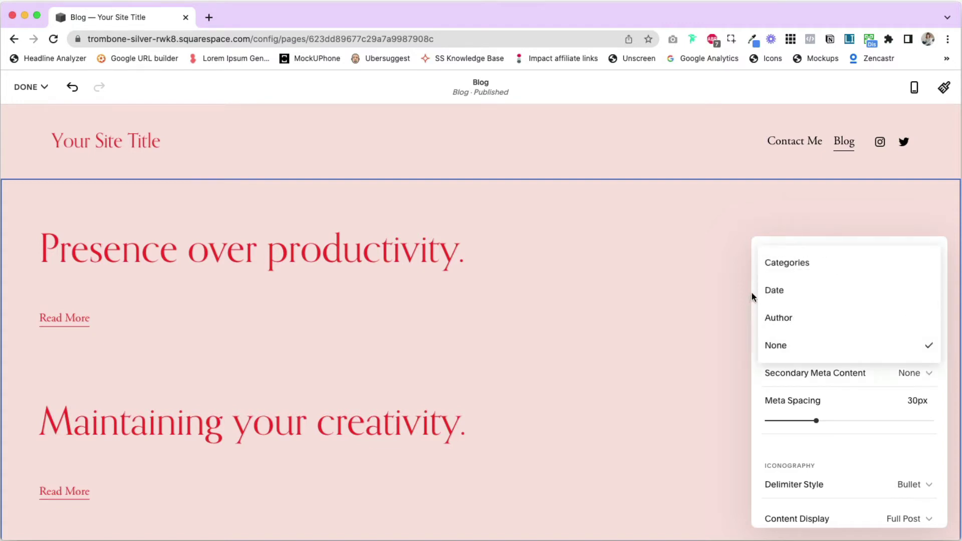
{"action": "left_click", "coordinate": [774, 292]}
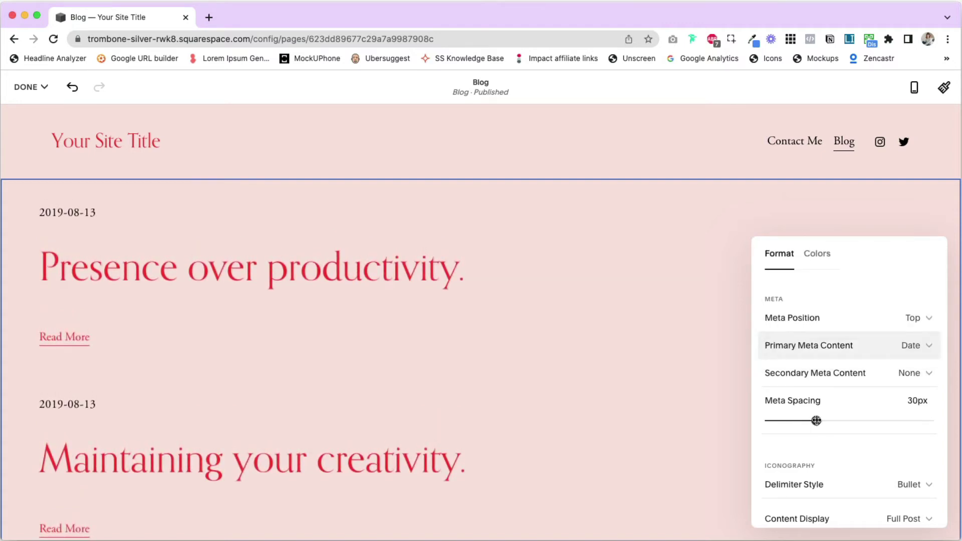
{"action": "left_click_drag", "start_coordinate": [812, 422], "coordinate": [888, 421]}
{"action": "left_click_drag", "start_coordinate": [820, 420], "coordinate": [862, 421]}
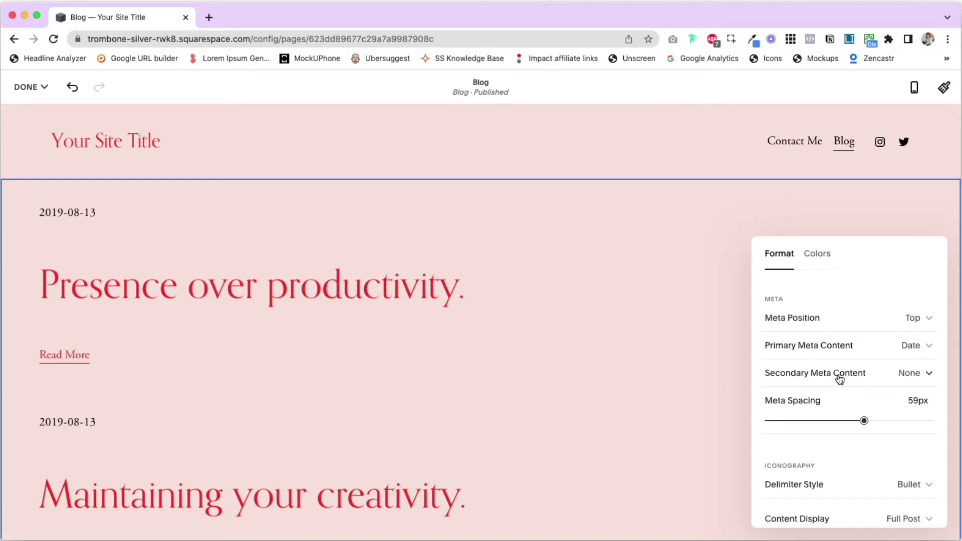
Review the Delimiter Style options for the blog metadata and keep Bullet.
{"action": "scroll", "coordinate": [840, 380], "scroll_direction": "down", "scroll_amount": 1}
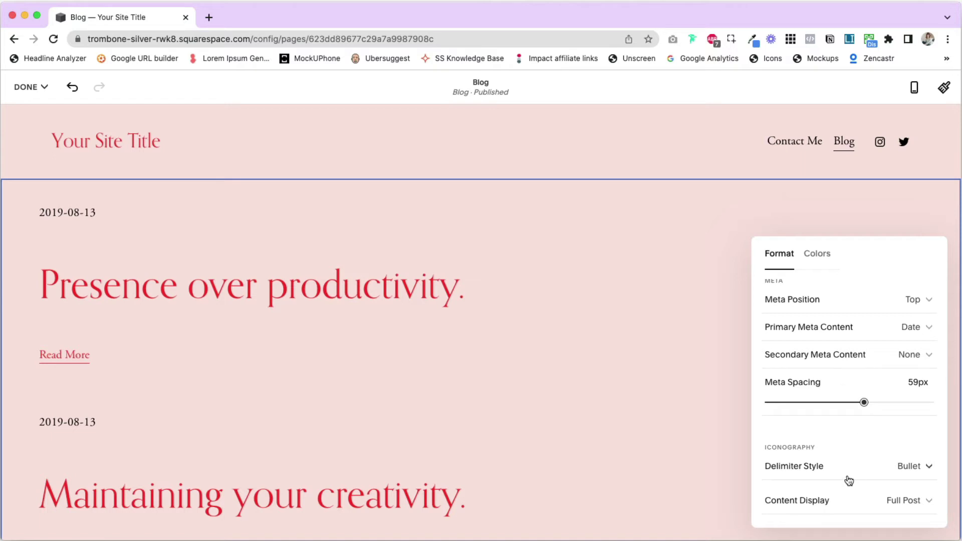
{"action": "left_click", "coordinate": [798, 473]}
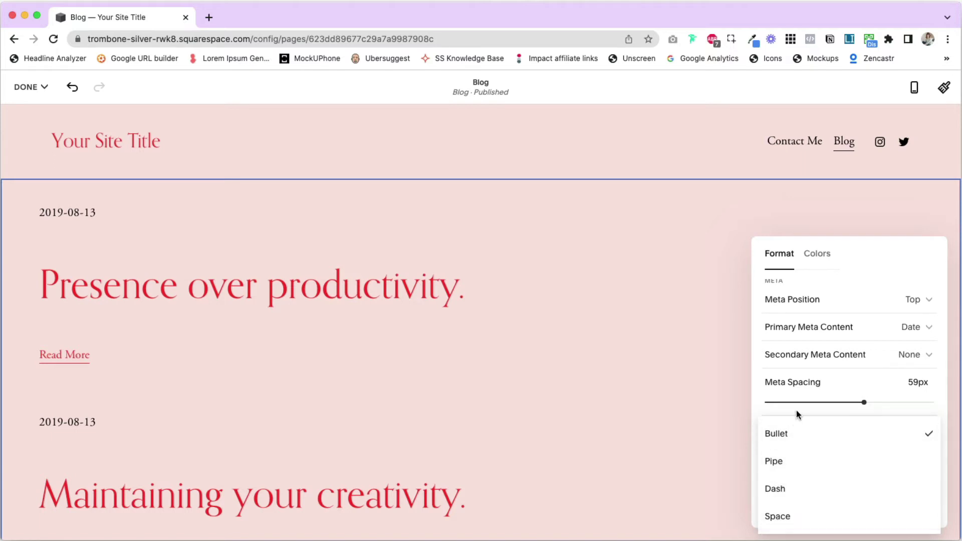
{"action": "left_click", "coordinate": [765, 411]}
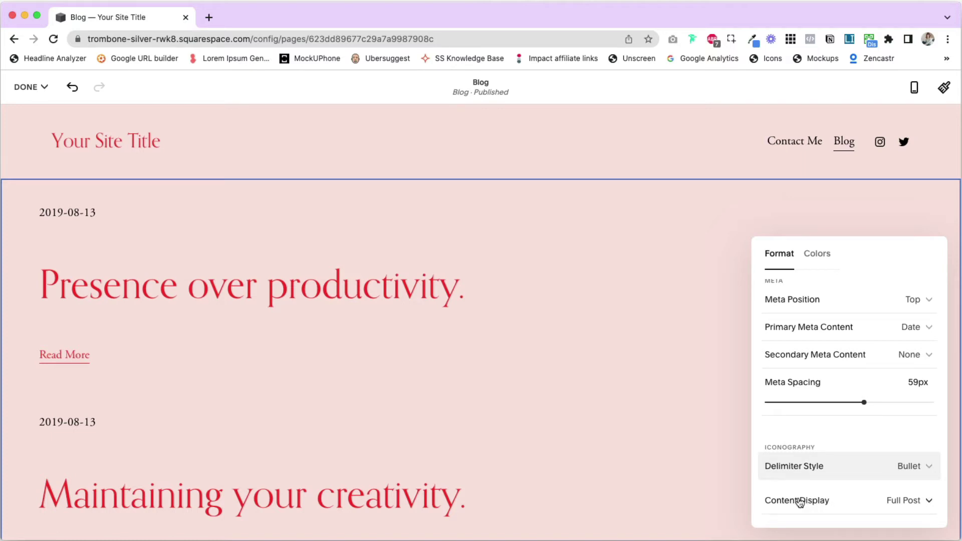
Try the Excerpt and Title option for Content Display and return it to Full Post.
{"action": "left_click", "coordinate": [901, 507]}
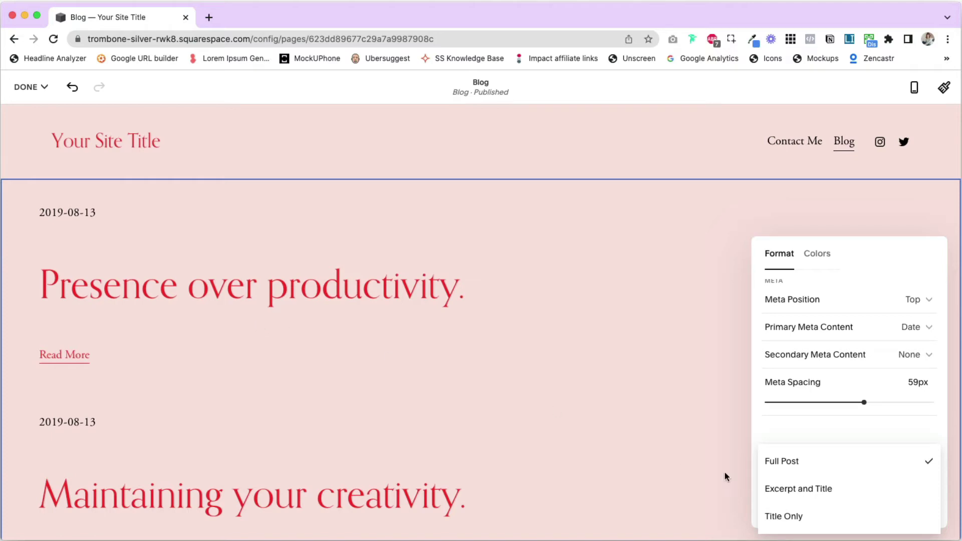
{"action": "left_click", "coordinate": [801, 491]}
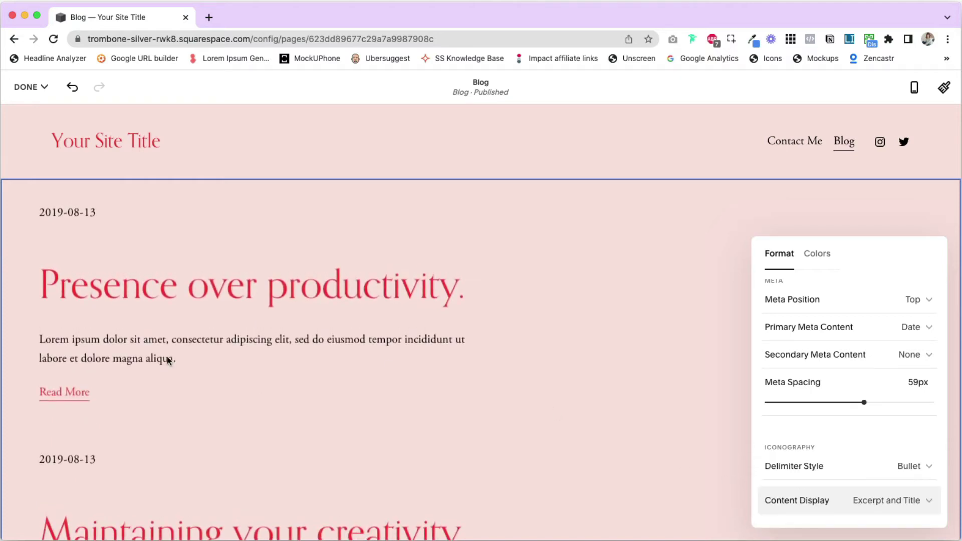
{"action": "scroll", "coordinate": [269, 372], "scroll_direction": "down", "scroll_amount": 5}
{"action": "scroll", "coordinate": [269, 373], "scroll_direction": "up", "scroll_amount": 4}
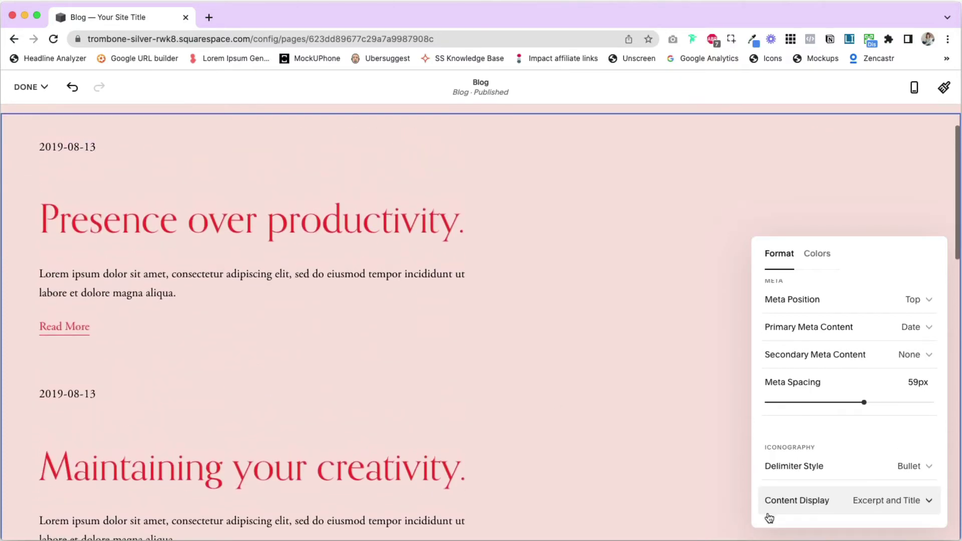
{"action": "left_click", "coordinate": [818, 501]}
{"action": "left_click", "coordinate": [794, 462]}
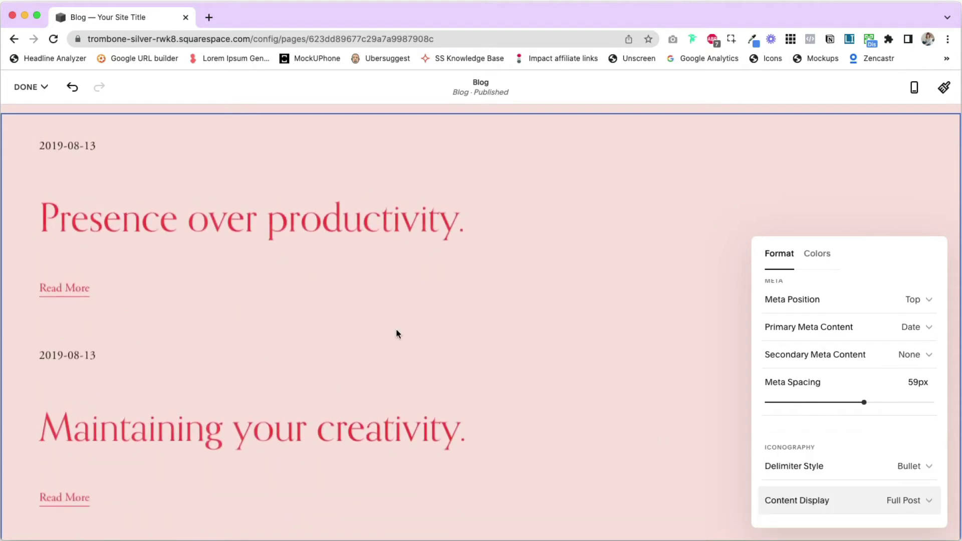
Try Content Display as Title Only and as Excerpt and Title.
{"action": "left_click", "coordinate": [809, 503]}
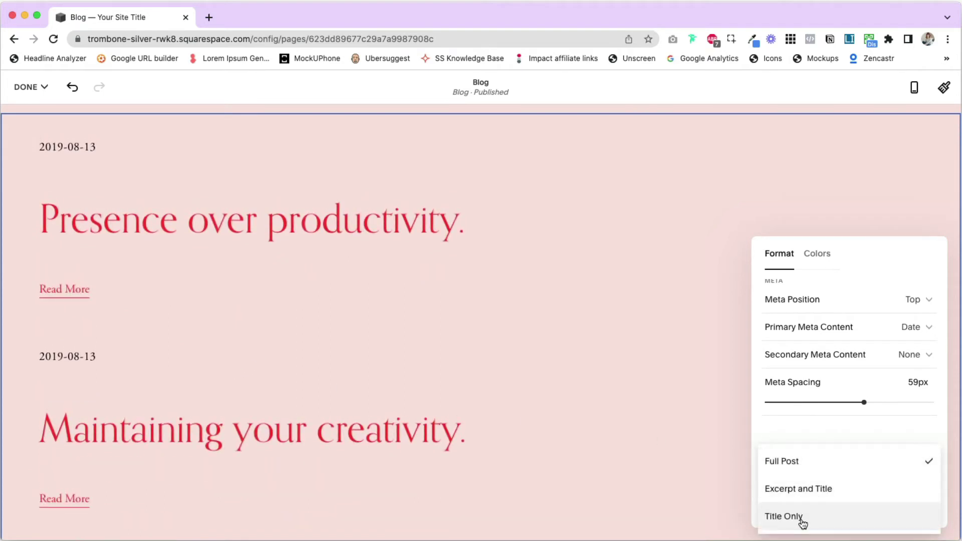
{"action": "left_click", "coordinate": [803, 521]}
{"action": "left_click", "coordinate": [809, 507]}
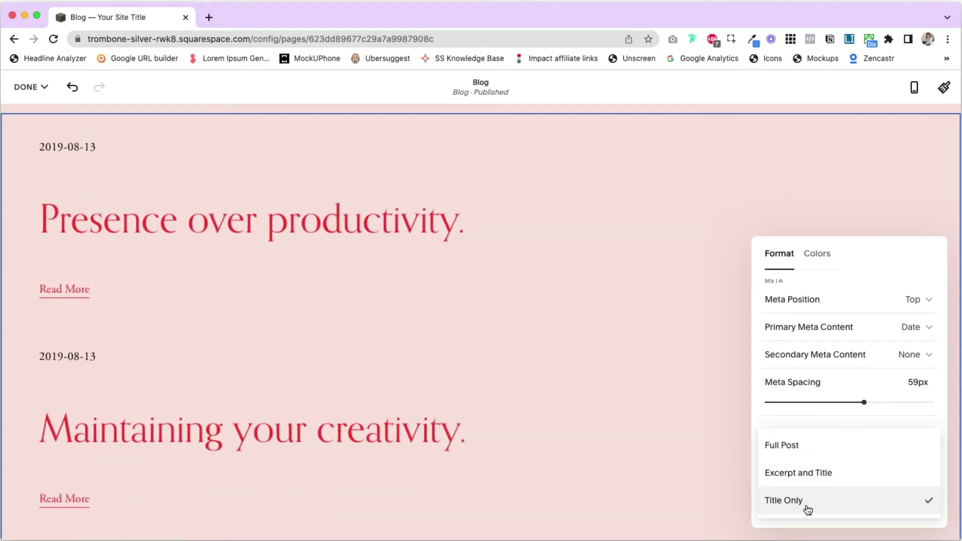
{"action": "left_click", "coordinate": [799, 473]}
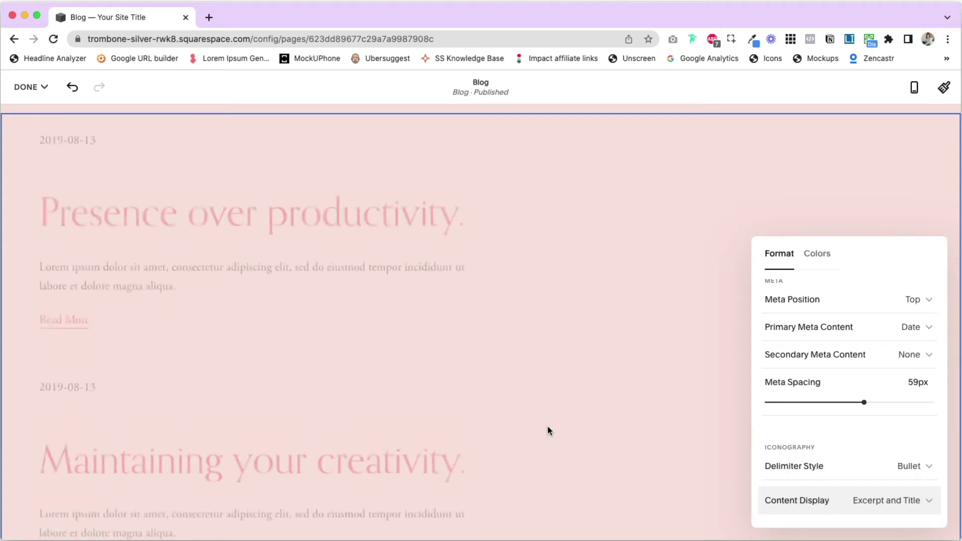
Set Content Display to Full Post and save the blog page changes.
{"action": "left_click", "coordinate": [798, 504]}
{"action": "left_click", "coordinate": [801, 468]}
{"action": "left_click", "coordinate": [40, 91]}
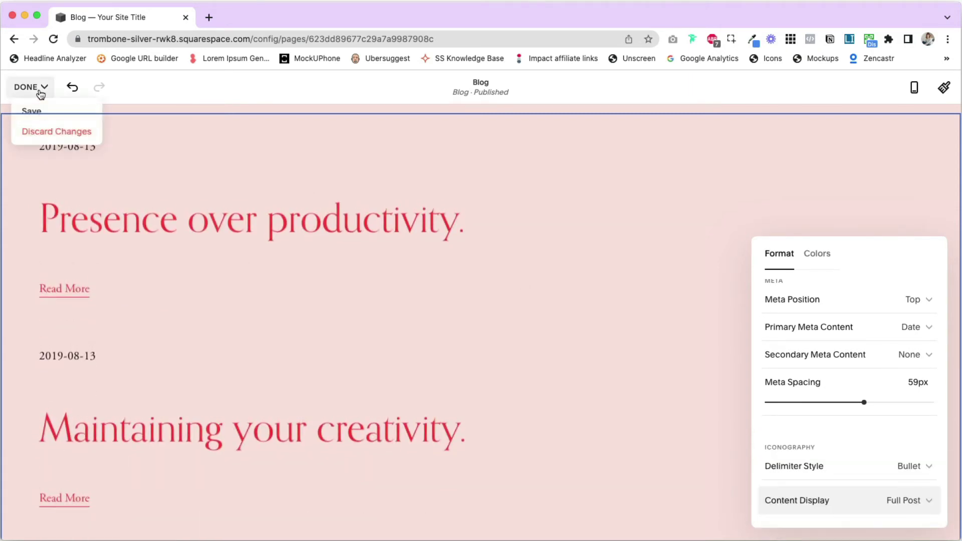
{"action": "left_click", "coordinate": [31, 111]}
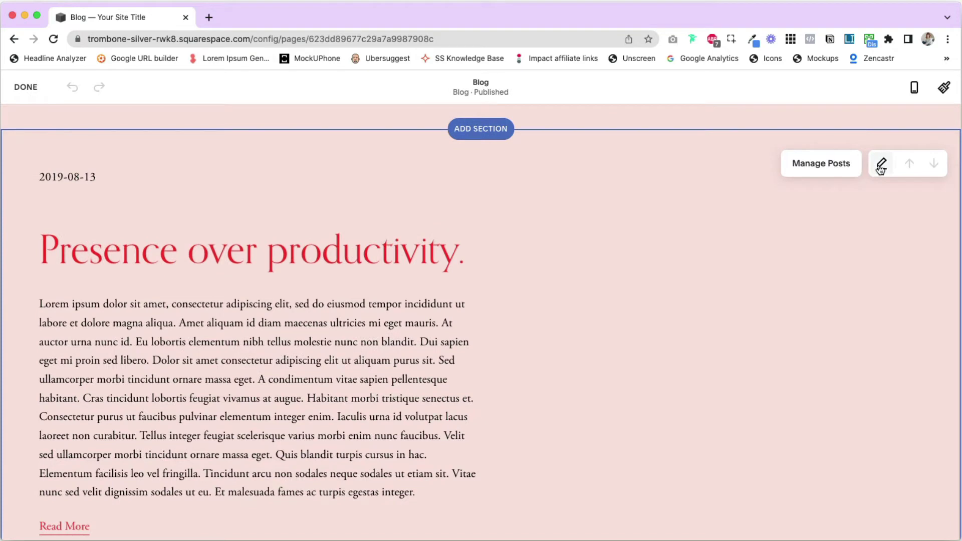
Reopen the blog section's settings and look through its available color themes.
{"action": "left_click", "coordinate": [880, 165]}
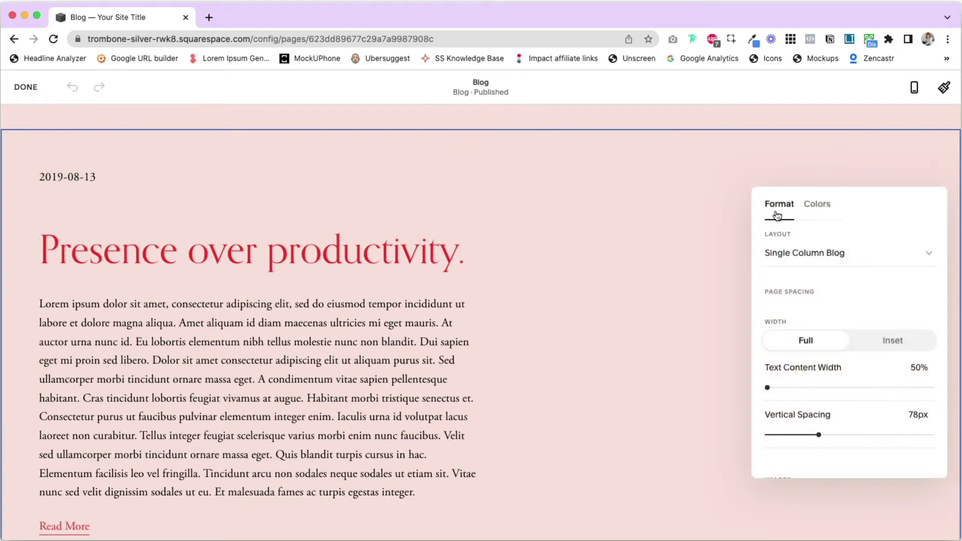
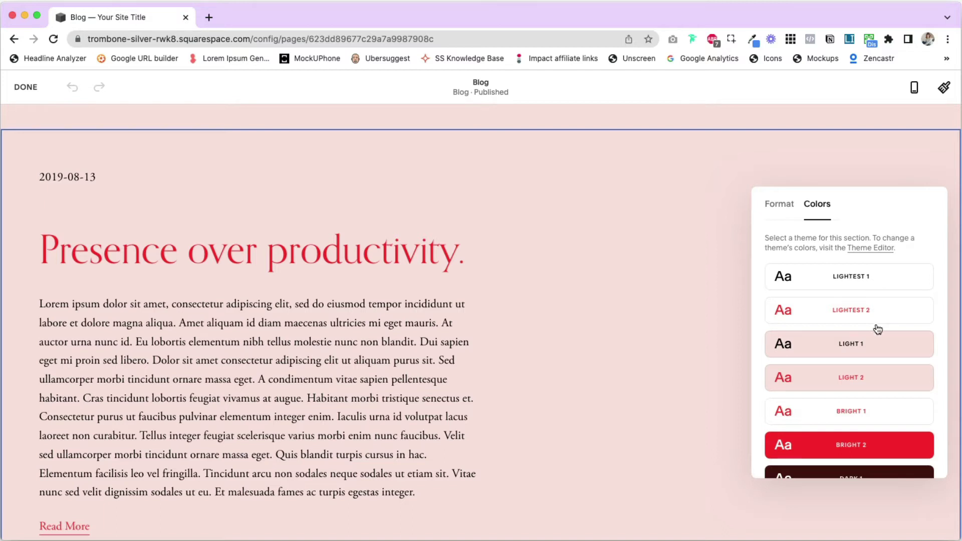
{"action": "scroll", "coordinate": [865, 423], "scroll_direction": "down", "scroll_amount": 5}
{"action": "scroll", "coordinate": [865, 422], "scroll_direction": "up", "scroll_amount": 5}
{"action": "scroll", "coordinate": [588, 250], "scroll_direction": "up", "scroll_amount": 2}
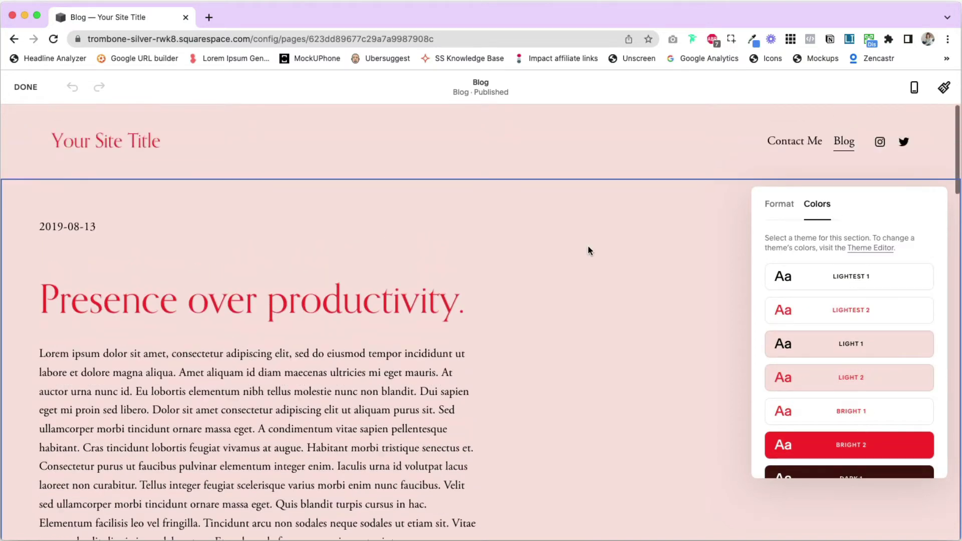
{"action": "scroll", "coordinate": [588, 251], "scroll_direction": "down", "scroll_amount": 2}
Try the Lightest 1, Lightest 2, Light 1 and Bright 2 color themes on the blog section, ending on Lightest 1.
{"action": "left_click", "coordinate": [836, 281]}
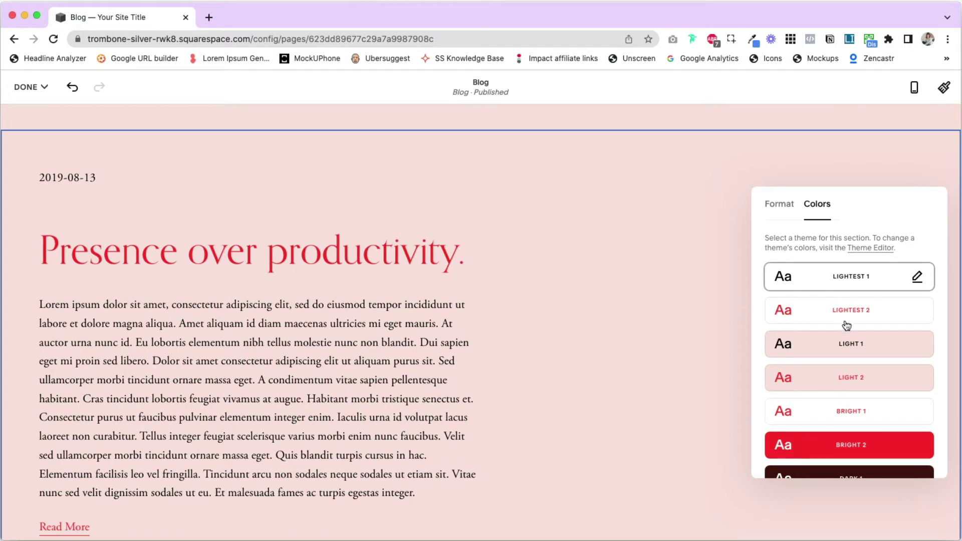
{"action": "left_click", "coordinate": [847, 321]}
{"action": "left_click", "coordinate": [850, 346]}
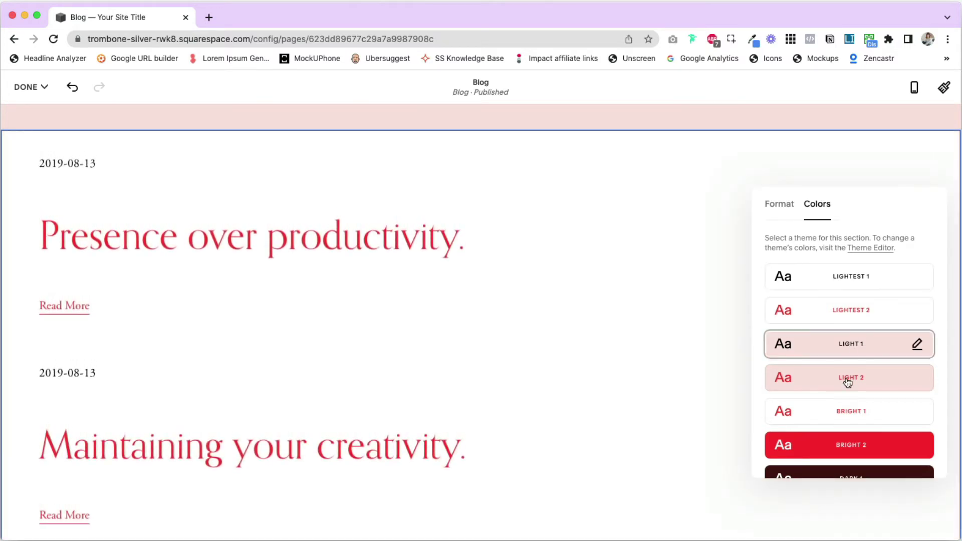
{"action": "scroll", "coordinate": [837, 408], "scroll_direction": "down", "scroll_amount": 3}
{"action": "left_click", "coordinate": [848, 325]}
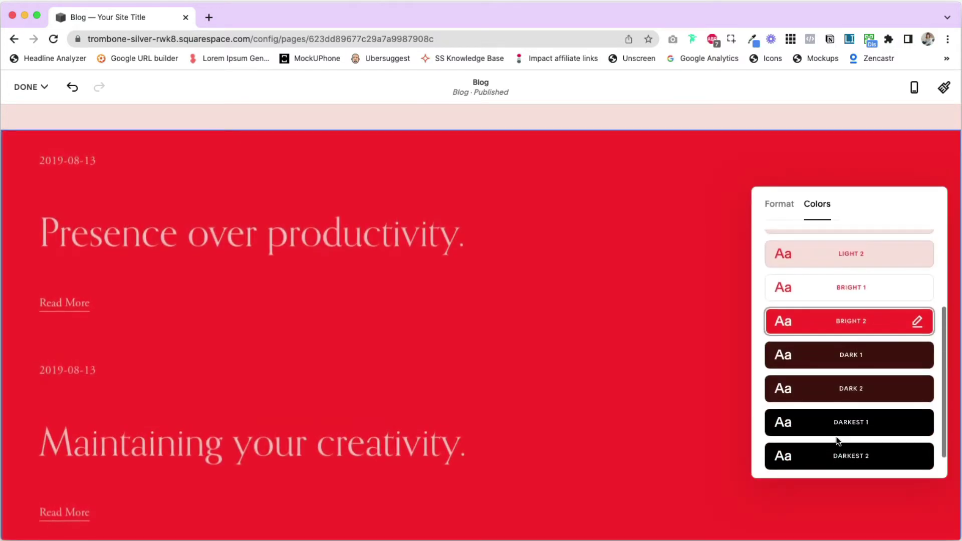
{"action": "scroll", "coordinate": [850, 328], "scroll_direction": "up", "scroll_amount": 1}
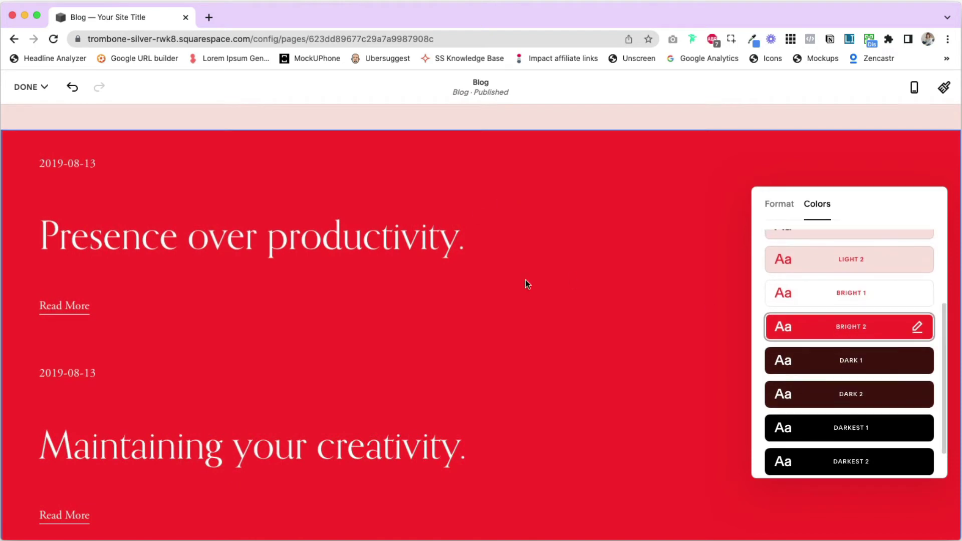
{"action": "scroll", "coordinate": [792, 408], "scroll_direction": "up", "scroll_amount": 5}
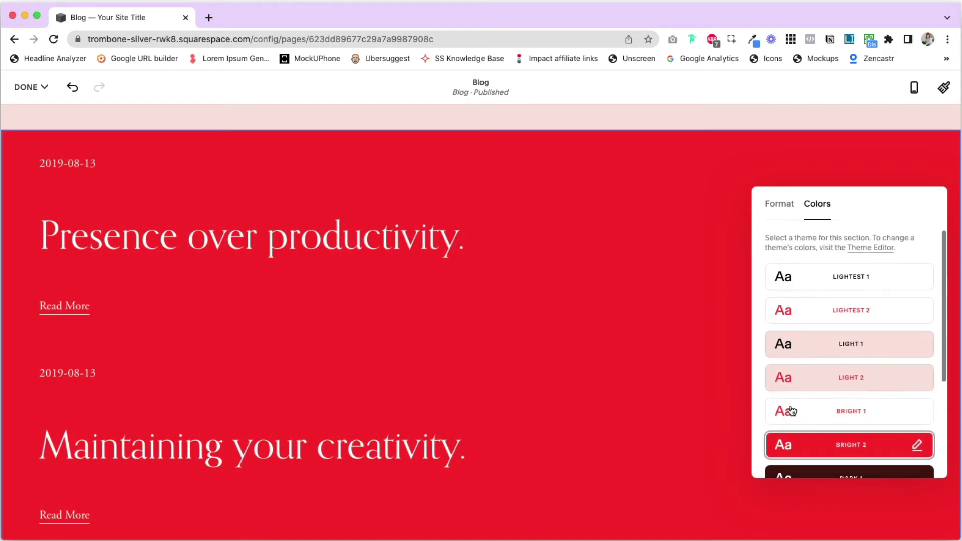
{"action": "left_click", "coordinate": [846, 283]}
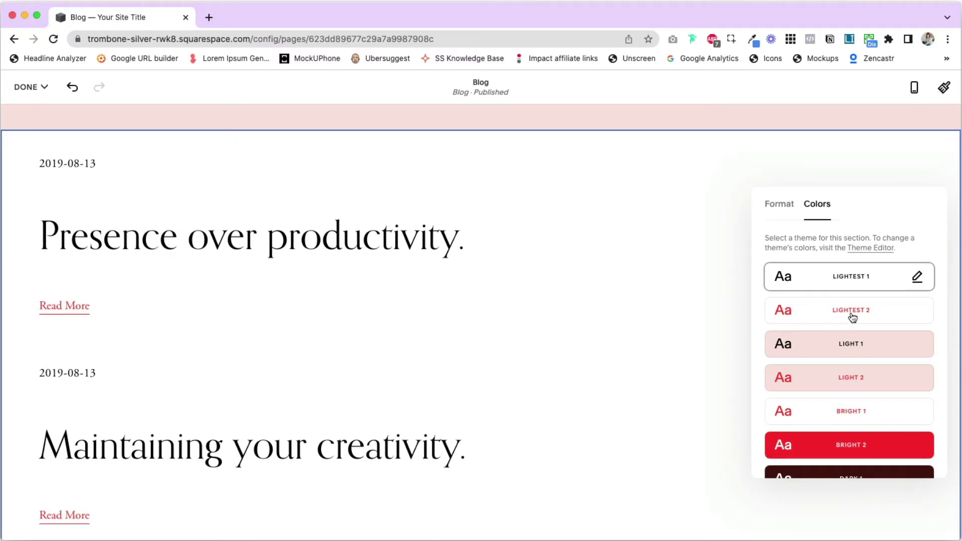
Apply the Light 2 color theme to the blog section and save the page.
{"action": "scroll", "coordinate": [852, 315], "scroll_direction": "down", "scroll_amount": 1}
{"action": "left_click", "coordinate": [883, 338]}
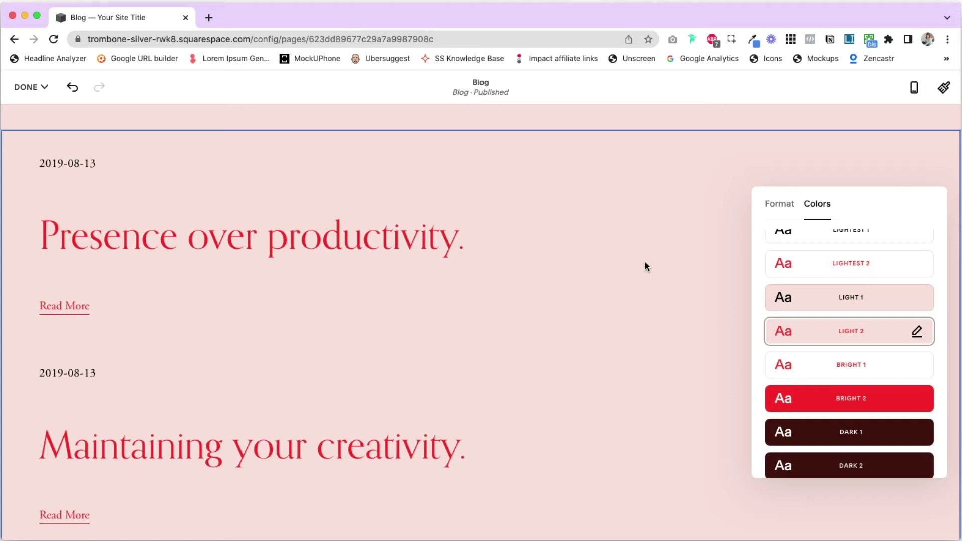
{"action": "left_click", "coordinate": [30, 87]}
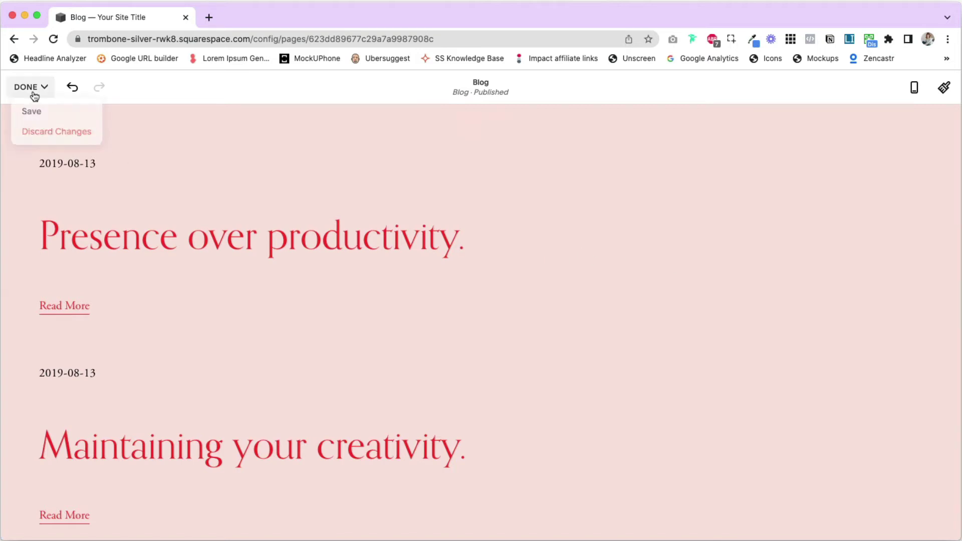
{"action": "left_click", "coordinate": [88, 118]}
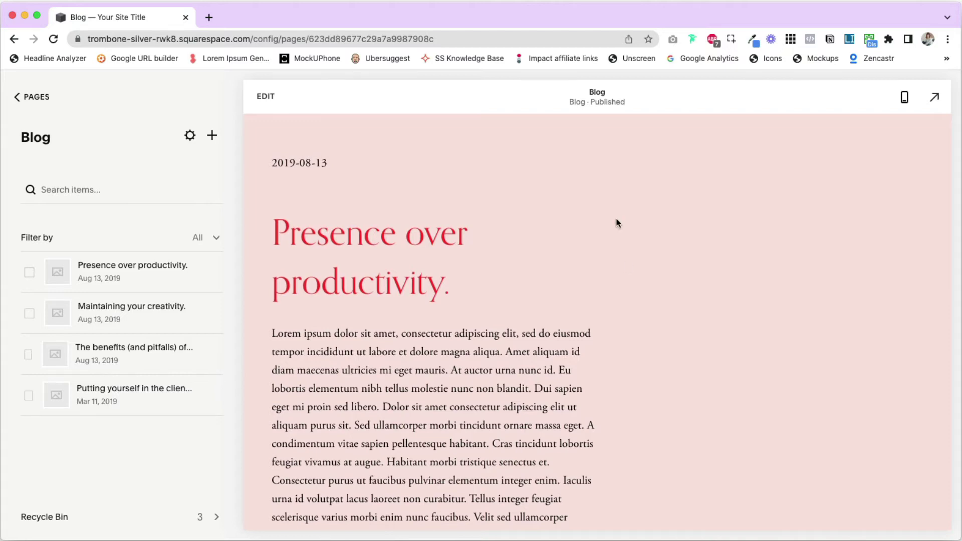
Reopen the blog page for editing, look it over from header to footer, and exit editing.
{"action": "left_click", "coordinate": [267, 97]}
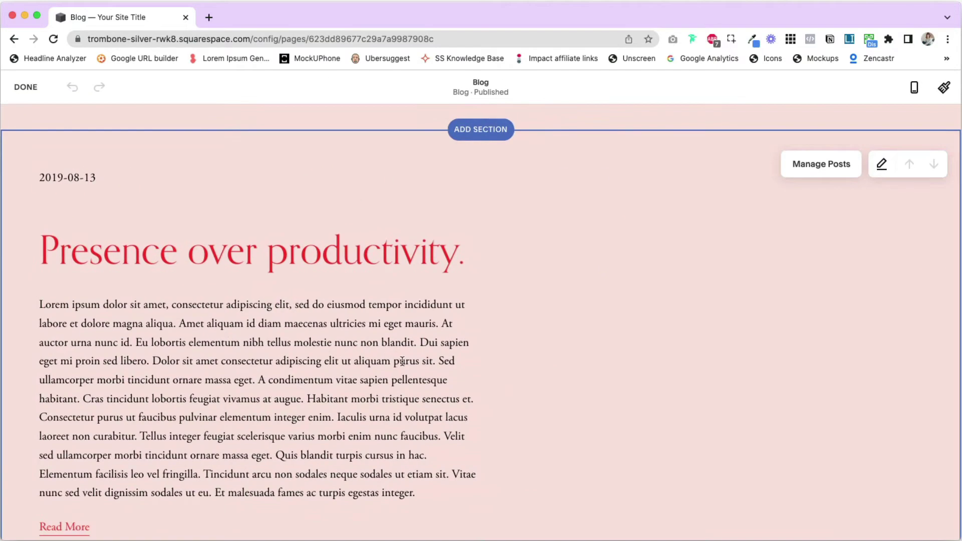
{"action": "scroll", "coordinate": [486, 263], "scroll_direction": "up", "scroll_amount": 2}
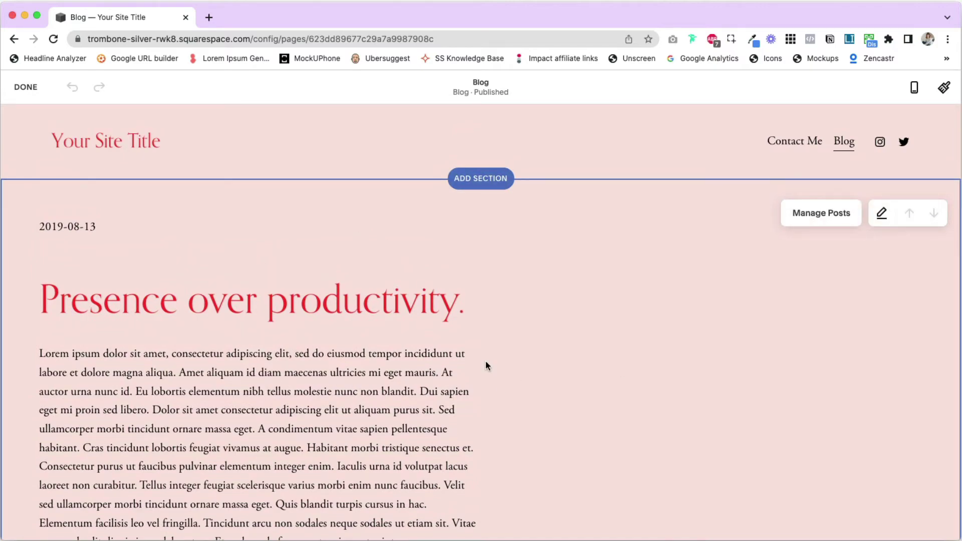
{"action": "scroll", "coordinate": [486, 365], "scroll_direction": "down", "scroll_amount": 15}
{"action": "scroll", "coordinate": [486, 365], "scroll_direction": "down", "scroll_amount": 5}
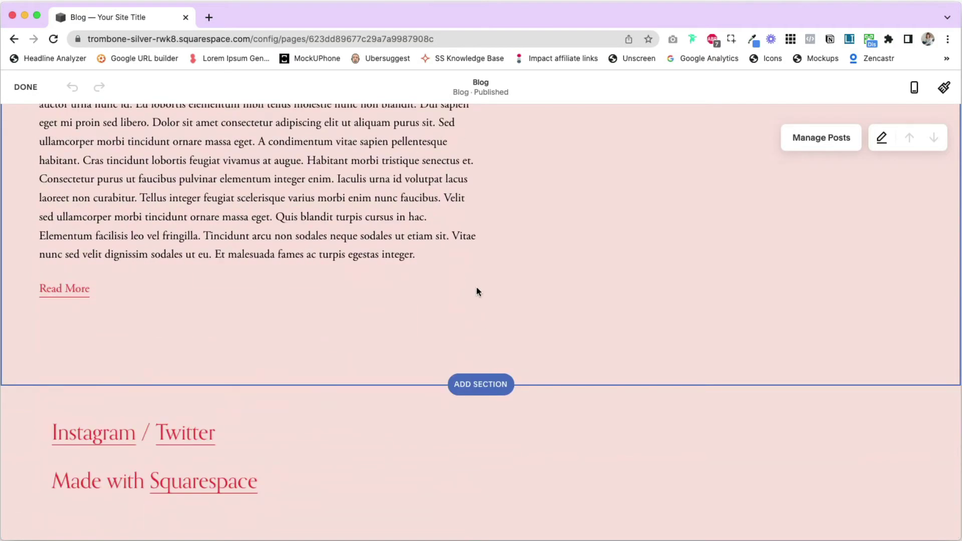
{"action": "scroll", "coordinate": [489, 291], "scroll_direction": "up", "scroll_amount": 20}
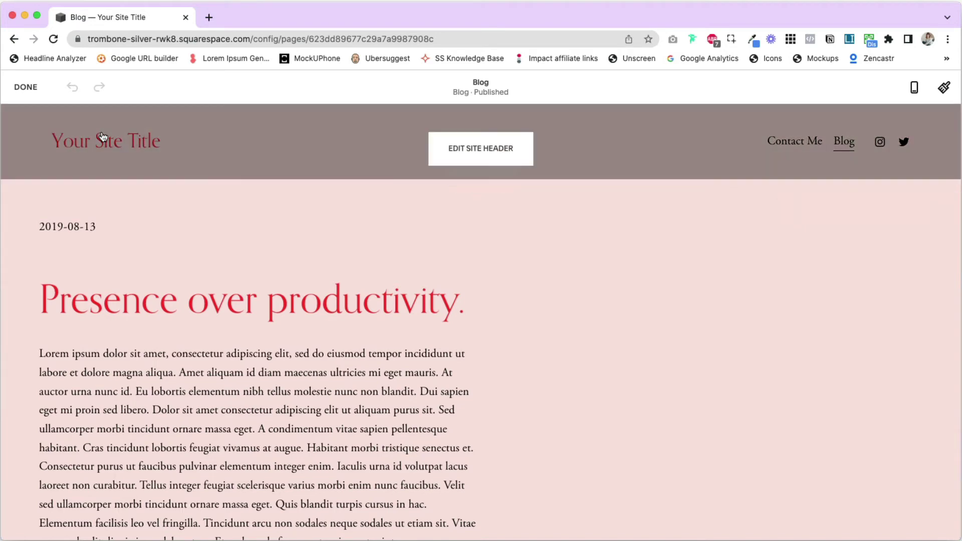
{"action": "left_click", "coordinate": [26, 86]}
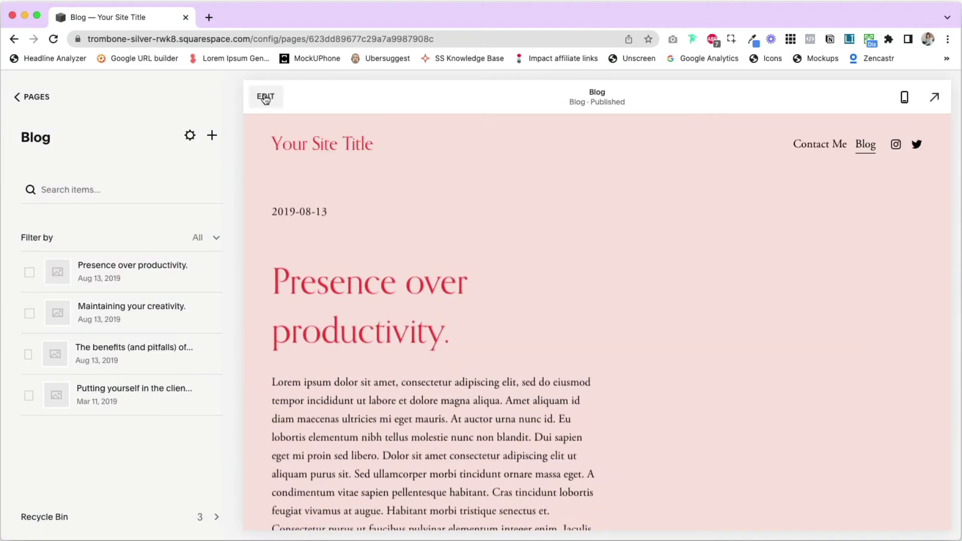
Edit the blog page and add the Headlines section with the mountain house image and "Whatever it is, the way you tell your story online" above the posts.
{"action": "left_click", "coordinate": [266, 97]}
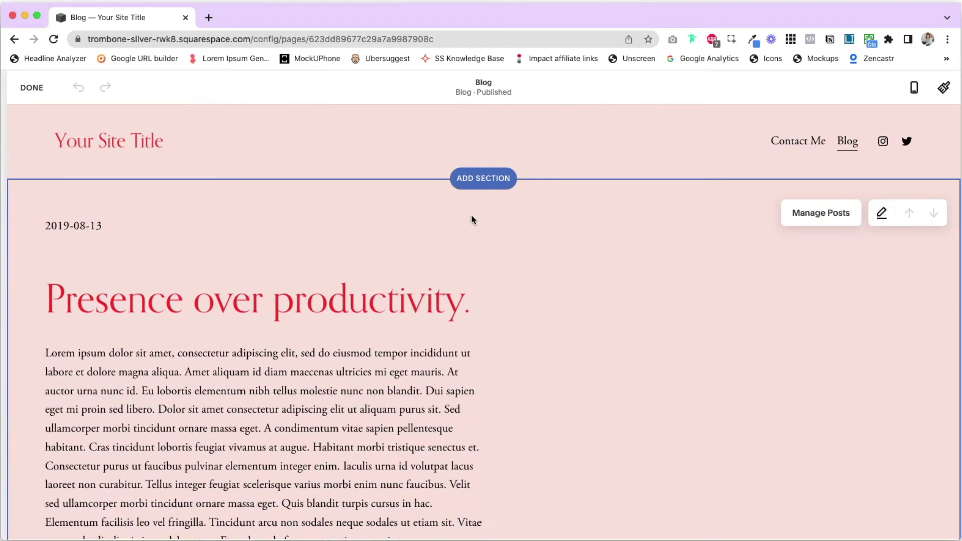
{"action": "left_click", "coordinate": [484, 185]}
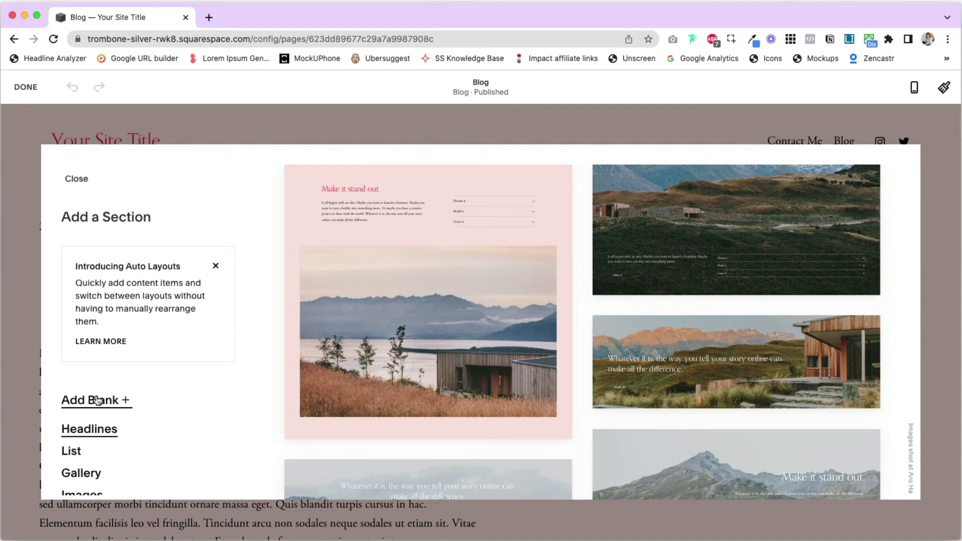
{"action": "scroll", "coordinate": [98, 400], "scroll_direction": "down", "scroll_amount": 3}
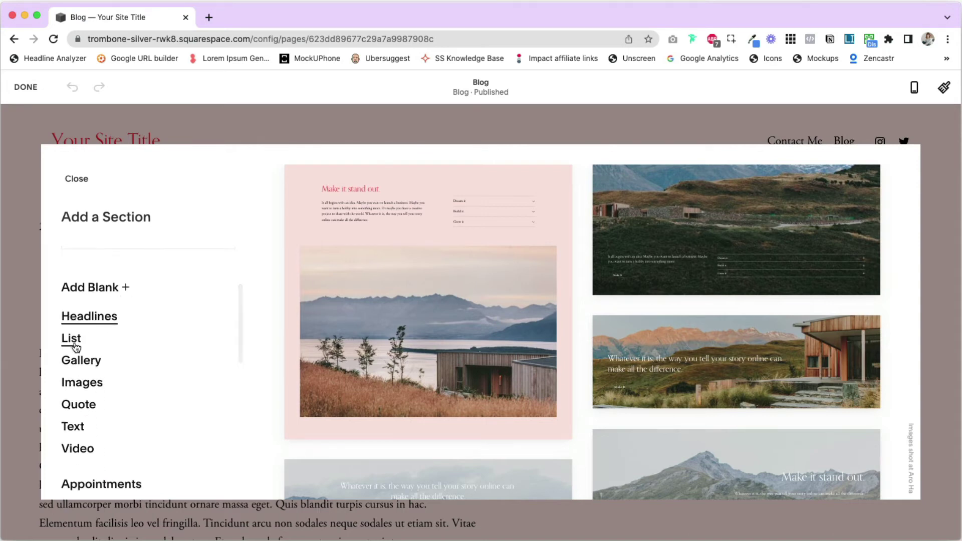
{"action": "left_click", "coordinate": [77, 406]}
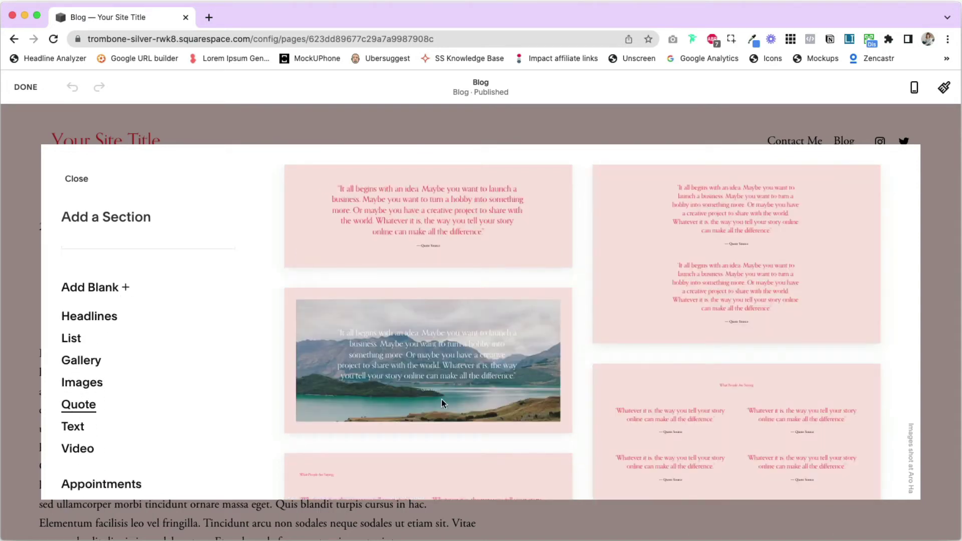
{"action": "scroll", "coordinate": [426, 400], "scroll_direction": "down", "scroll_amount": 2}
{"action": "scroll", "coordinate": [426, 400], "scroll_direction": "up", "scroll_amount": 2}
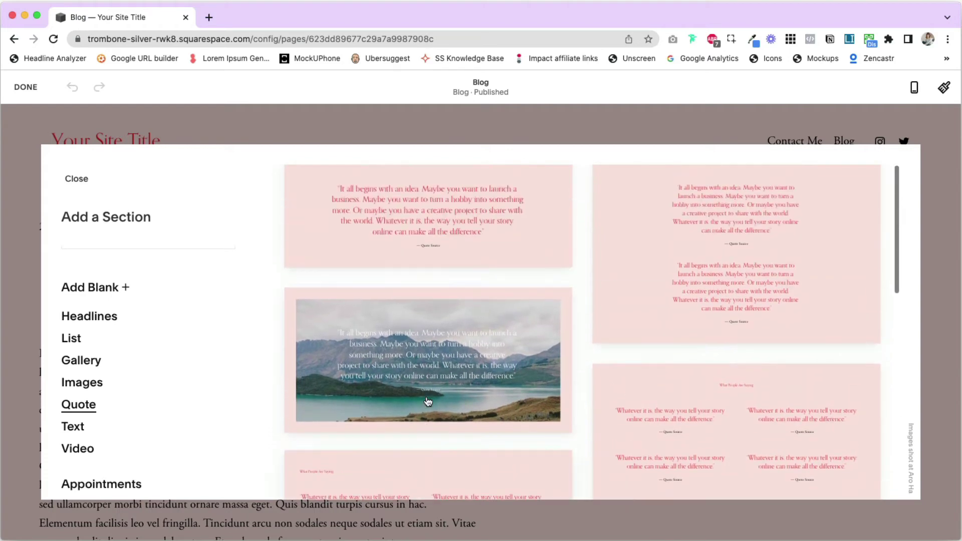
{"action": "left_click", "coordinate": [83, 321]}
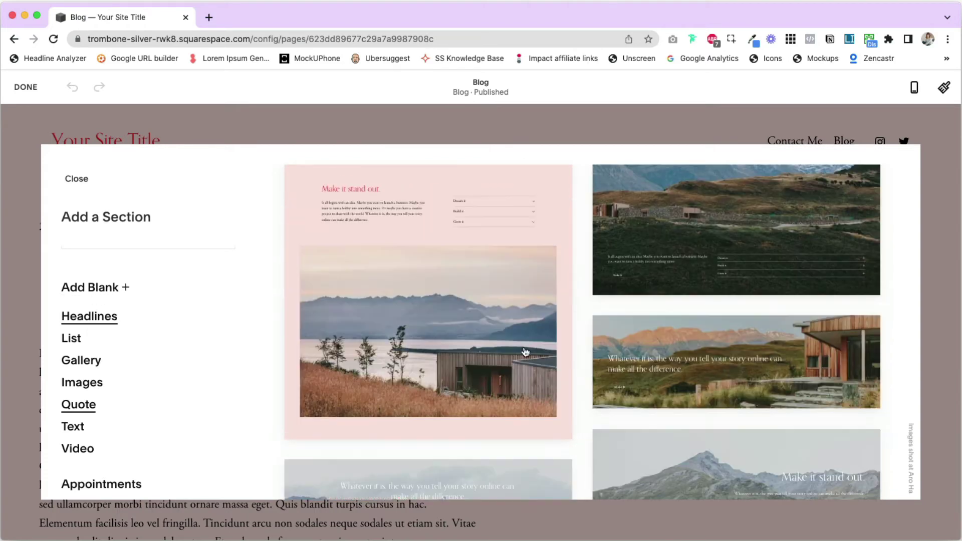
{"action": "left_click", "coordinate": [645, 369]}
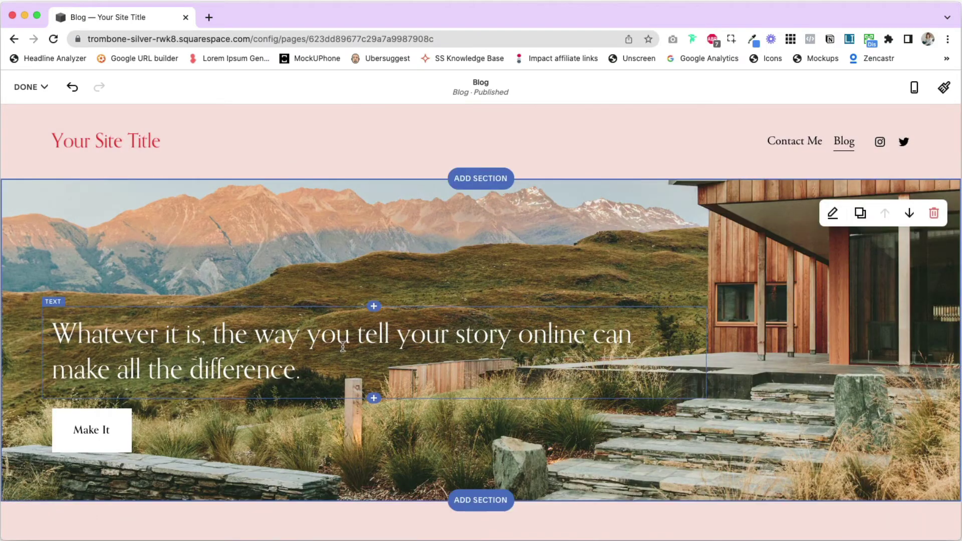
Add a three-column List section headed "Make it stand out." between the headline image section and the blog posts.
{"action": "scroll", "coordinate": [344, 345], "scroll_direction": "down", "scroll_amount": 1}
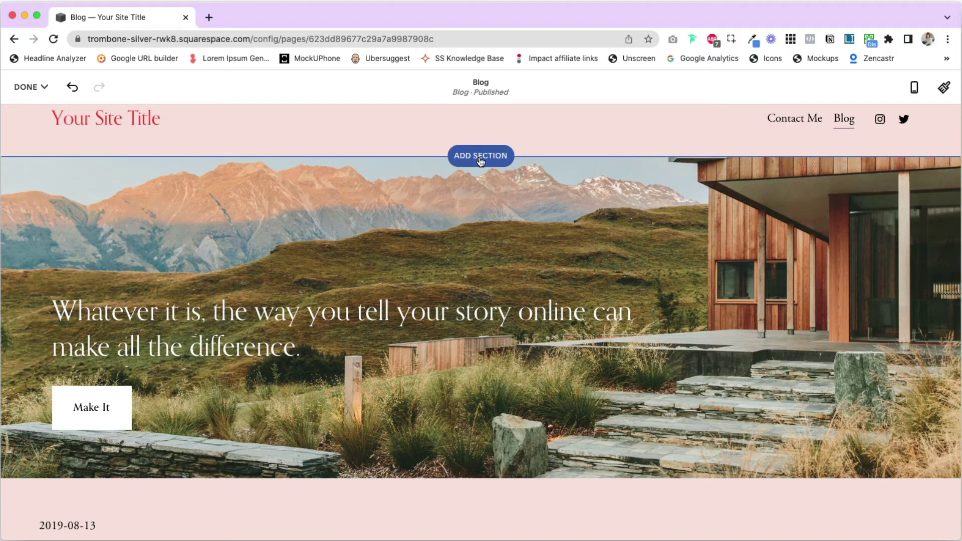
{"action": "scroll", "coordinate": [500, 354], "scroll_direction": "down", "scroll_amount": 5}
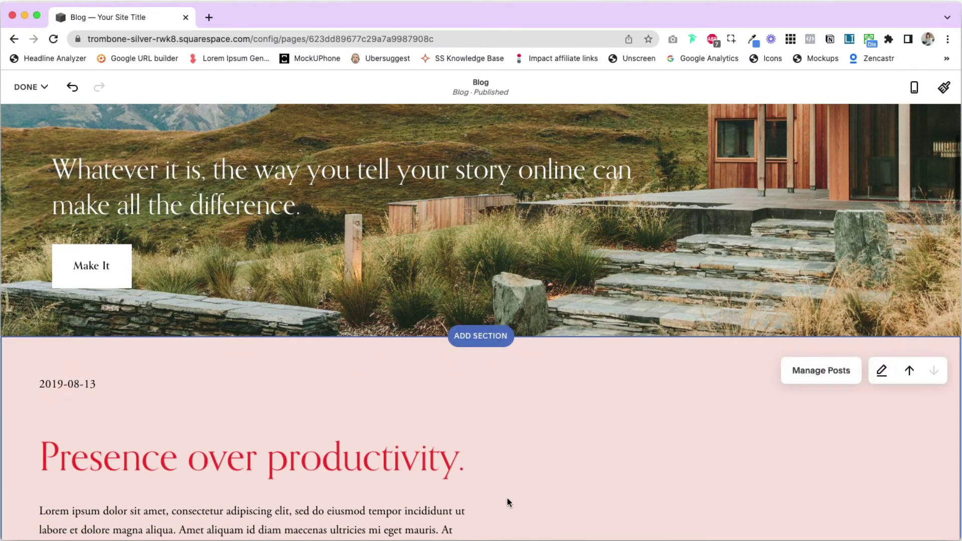
{"action": "left_click", "coordinate": [482, 337]}
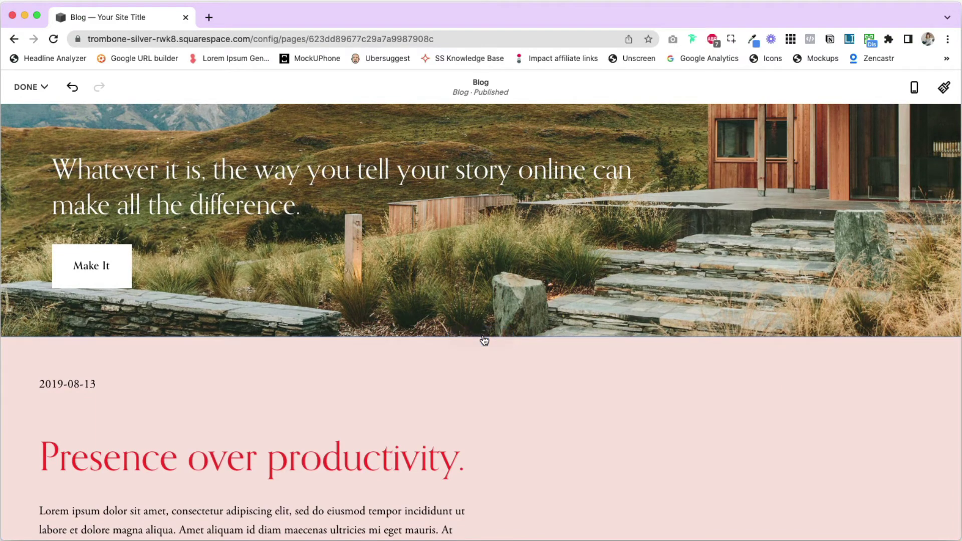
{"action": "scroll", "coordinate": [487, 340], "scroll_direction": "down", "scroll_amount": 5}
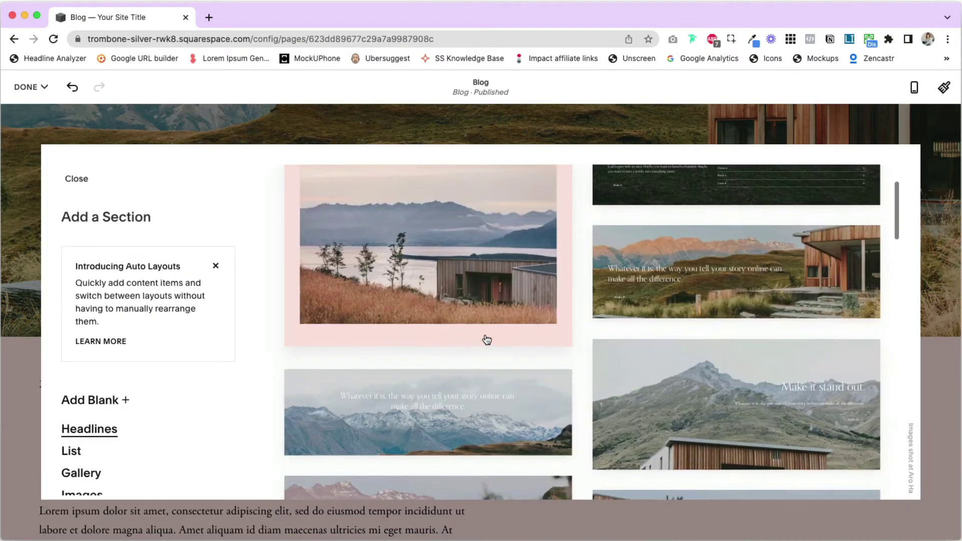
{"action": "scroll", "coordinate": [193, 397], "scroll_direction": "down", "scroll_amount": 3}
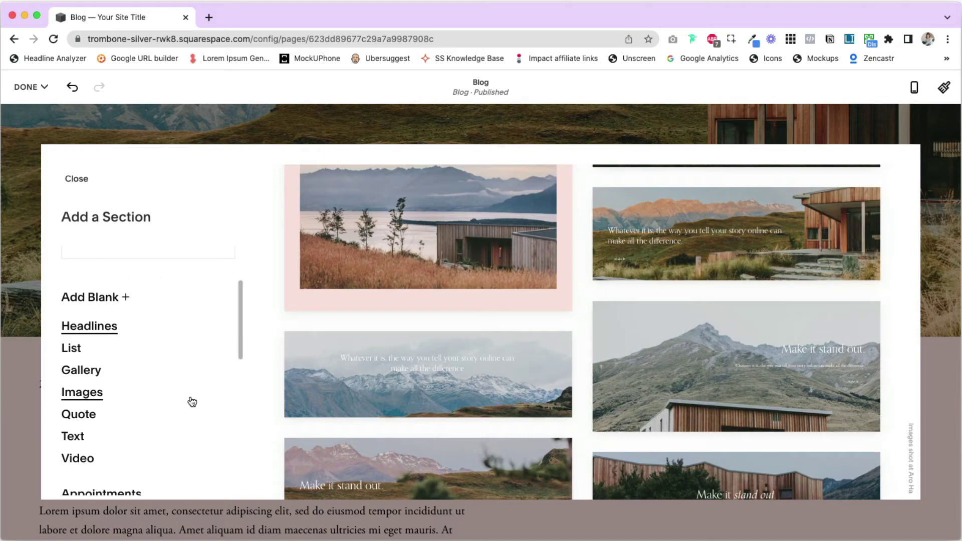
{"action": "left_click", "coordinate": [71, 350]}
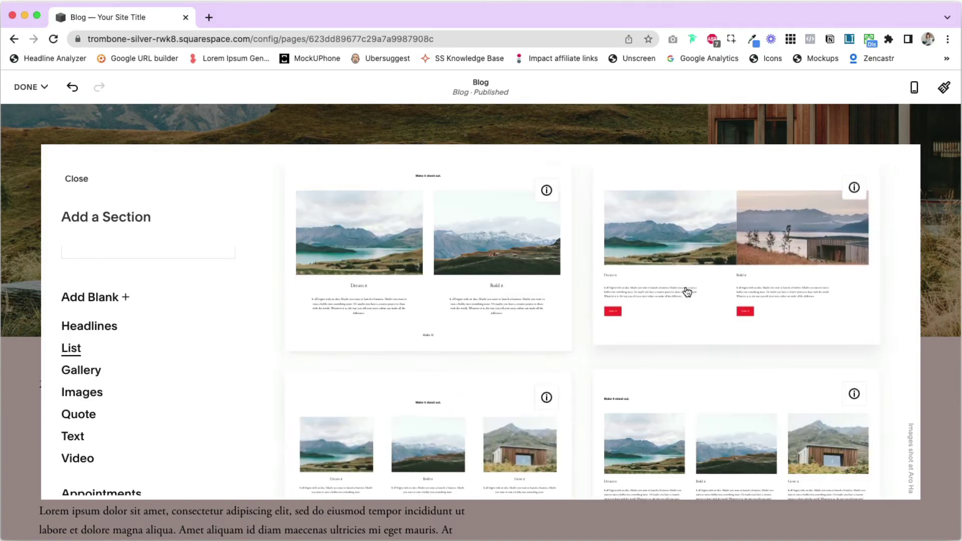
{"action": "scroll", "coordinate": [687, 289], "scroll_direction": "down", "scroll_amount": 2}
{"action": "left_click", "coordinate": [413, 435]}
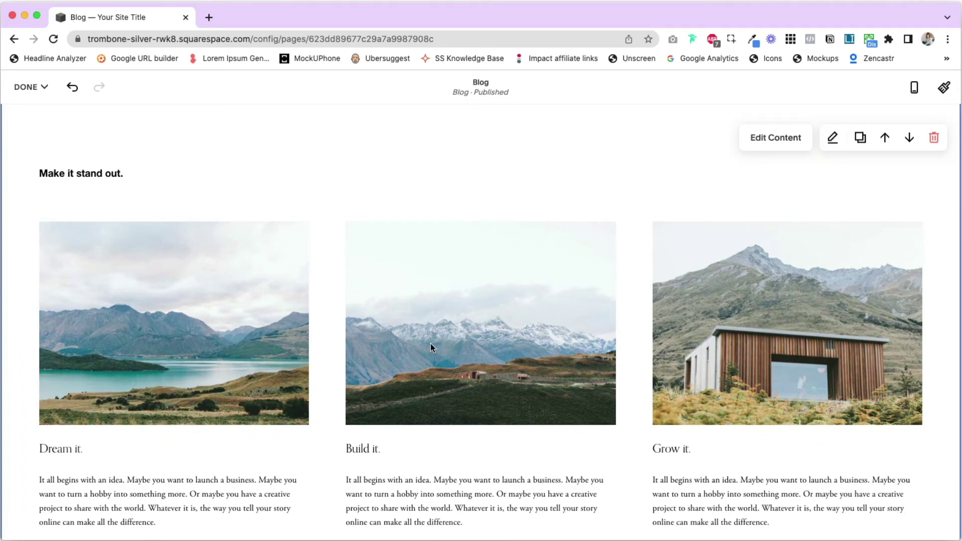
Add a Quote section with a single centered quote on a plain background below the blog posts, above the footer.
{"action": "scroll", "coordinate": [431, 344], "scroll_direction": "down", "scroll_amount": 6}
{"action": "scroll", "coordinate": [426, 409], "scroll_direction": "down", "scroll_amount": 7}
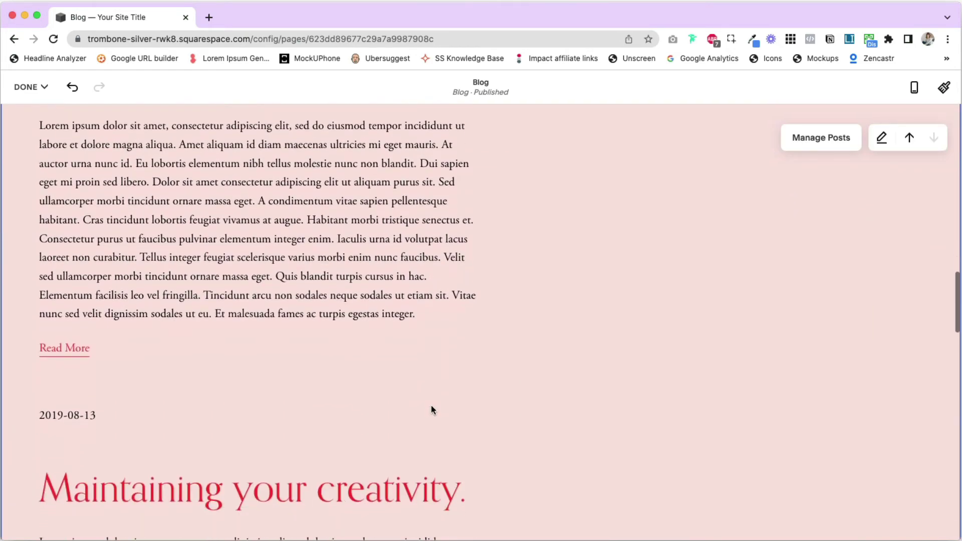
{"action": "scroll", "coordinate": [431, 410], "scroll_direction": "down", "scroll_amount": 1}
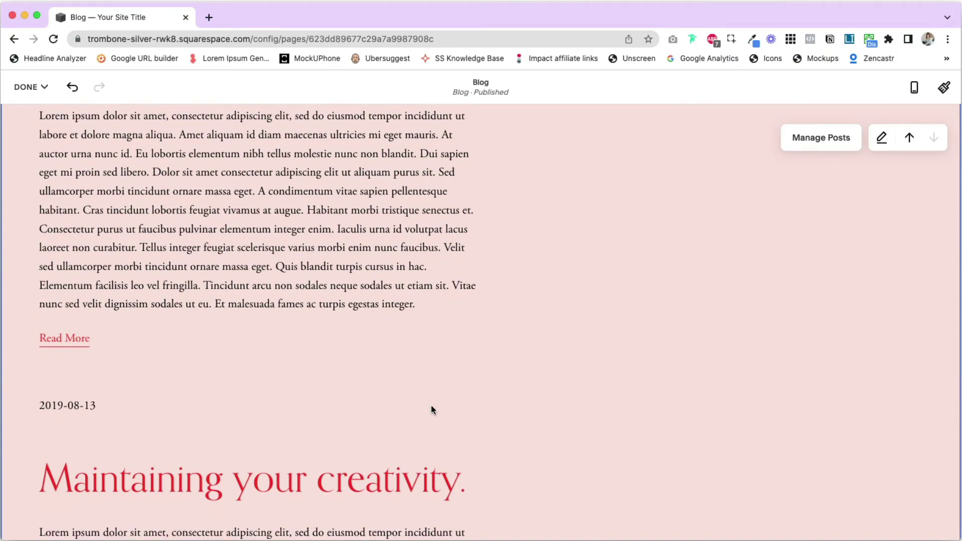
{"action": "scroll", "coordinate": [431, 407], "scroll_direction": "down", "scroll_amount": 15}
{"action": "scroll", "coordinate": [431, 410], "scroll_direction": "down", "scroll_amount": 10}
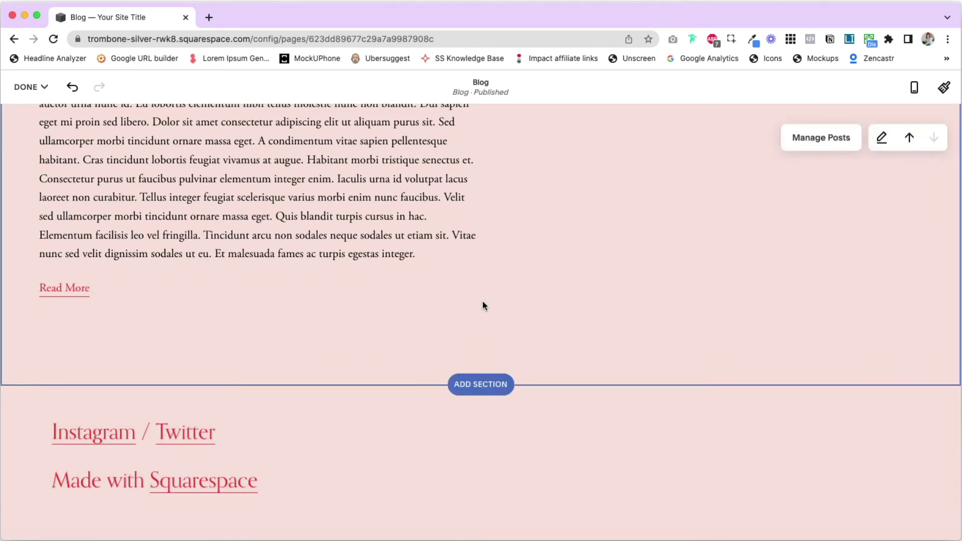
{"action": "left_click", "coordinate": [485, 387]}
{"action": "scroll", "coordinate": [159, 335], "scroll_direction": "down", "scroll_amount": 4}
{"action": "scroll", "coordinate": [159, 340], "scroll_direction": "up", "scroll_amount": 1}
{"action": "left_click", "coordinate": [78, 365]}
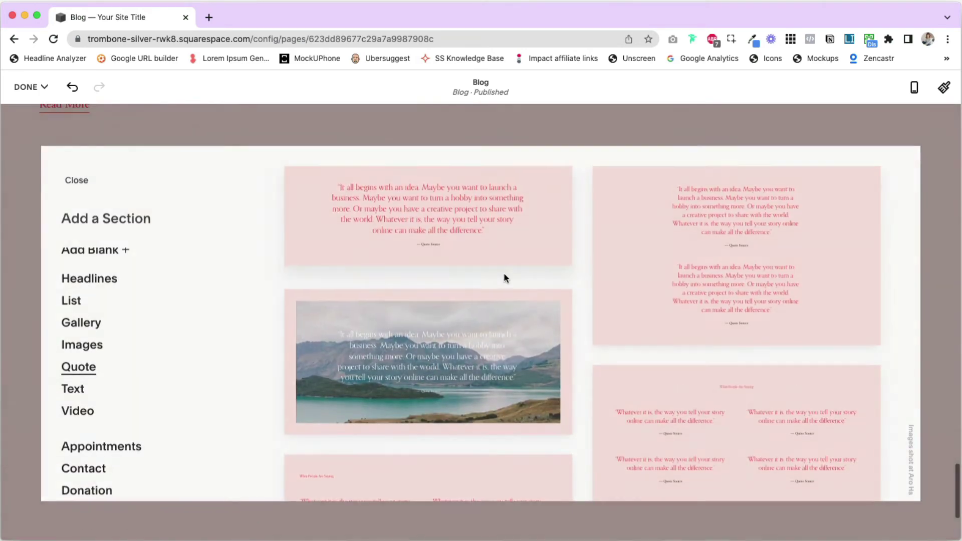
{"action": "left_click", "coordinate": [504, 268]}
Look over the new quote section and save the page changes.
{"action": "scroll", "coordinate": [569, 312], "scroll_direction": "down", "scroll_amount": 3}
{"action": "scroll", "coordinate": [568, 314], "scroll_direction": "up", "scroll_amount": 6}
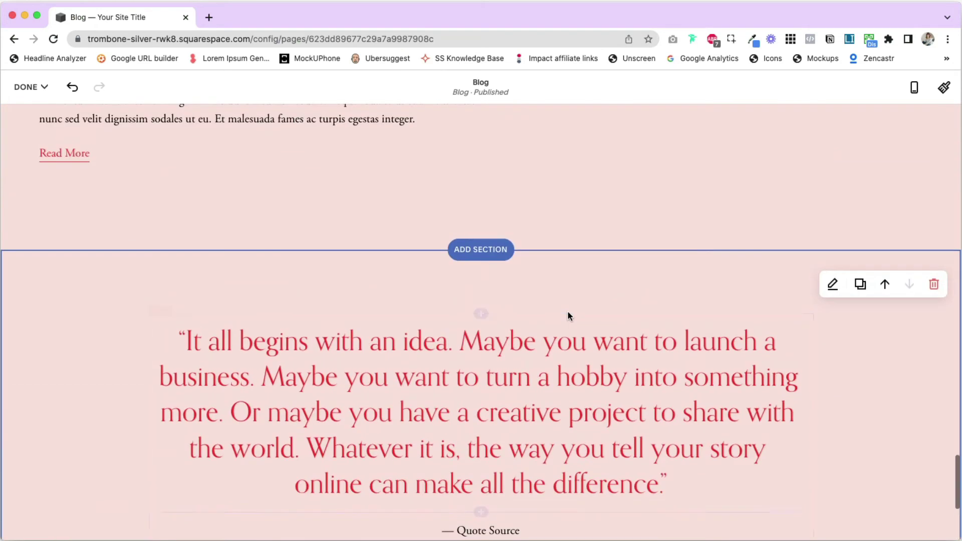
{"action": "scroll", "coordinate": [511, 455], "scroll_direction": "down", "scroll_amount": 2}
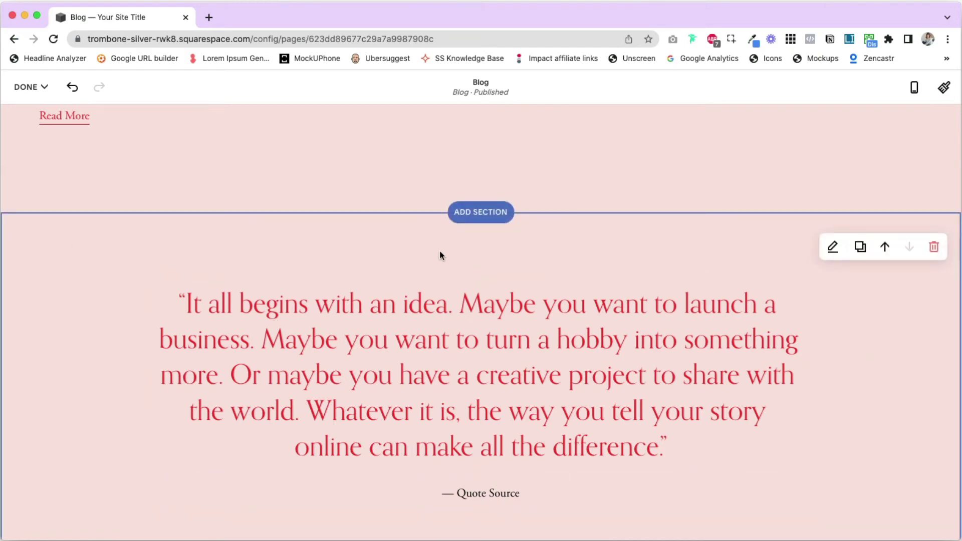
{"action": "left_click", "coordinate": [31, 88]}
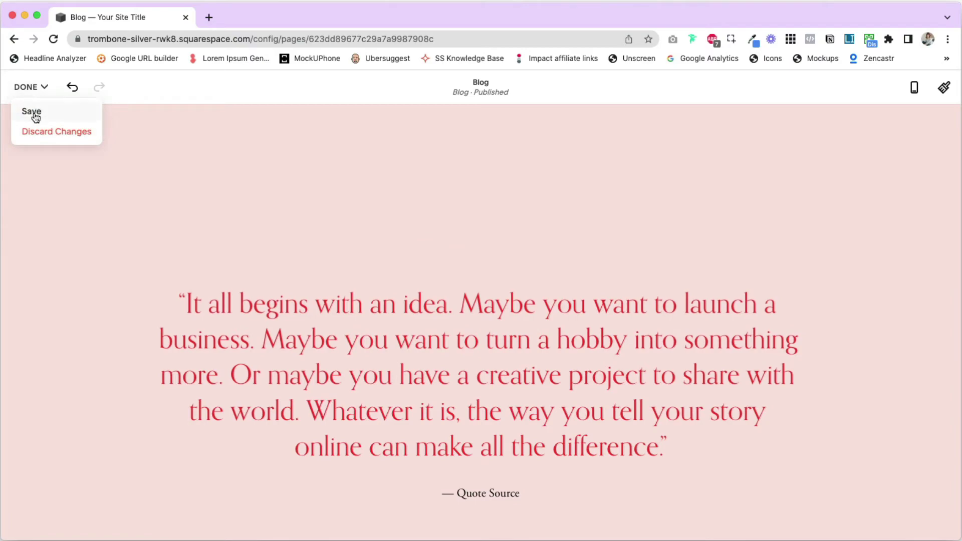
{"action": "left_click", "coordinate": [33, 114]}
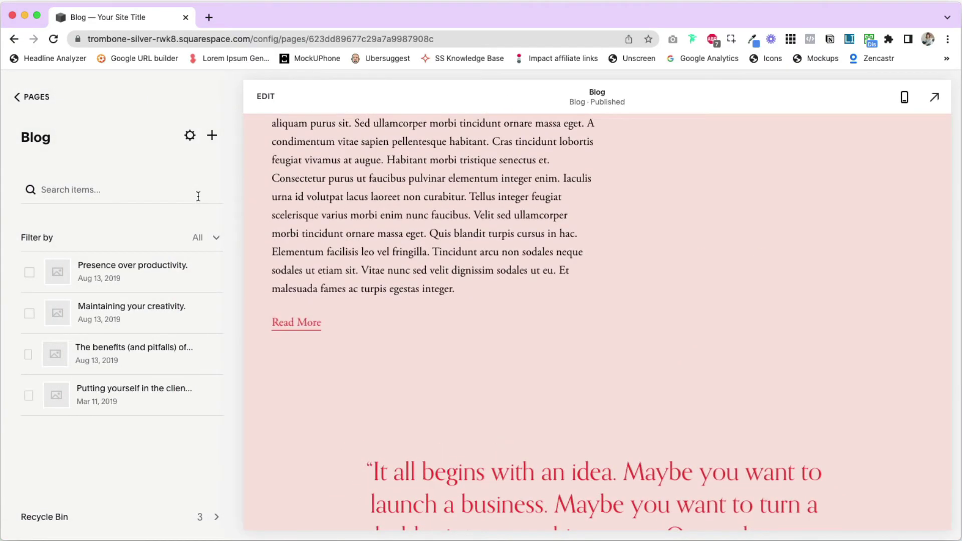
Review the saved blog page from the quote section up through the posts to the three-column list section.
{"action": "scroll", "coordinate": [624, 252], "scroll_direction": "up", "scroll_amount": 15}
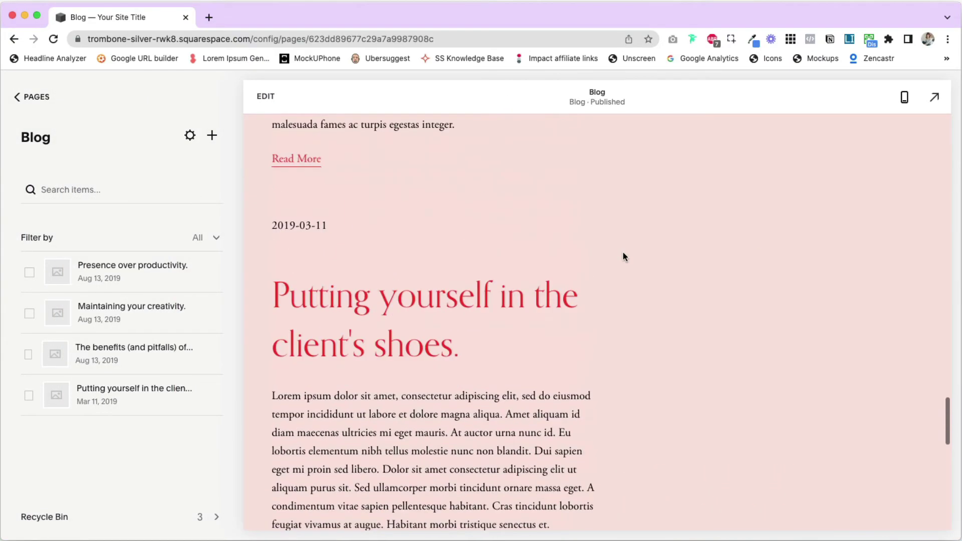
{"action": "scroll", "coordinate": [624, 255], "scroll_direction": "up", "scroll_amount": 15}
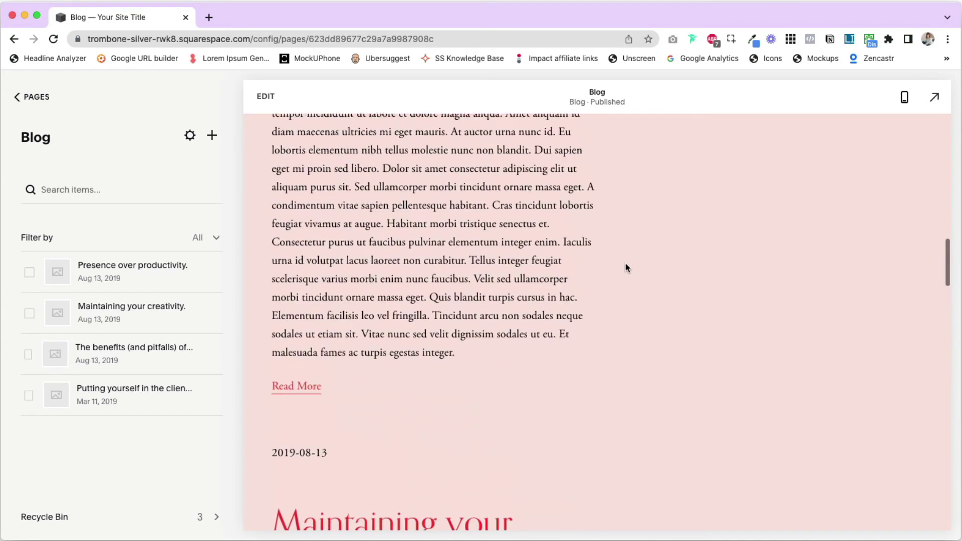
{"action": "scroll", "coordinate": [627, 271], "scroll_direction": "down", "scroll_amount": 9}
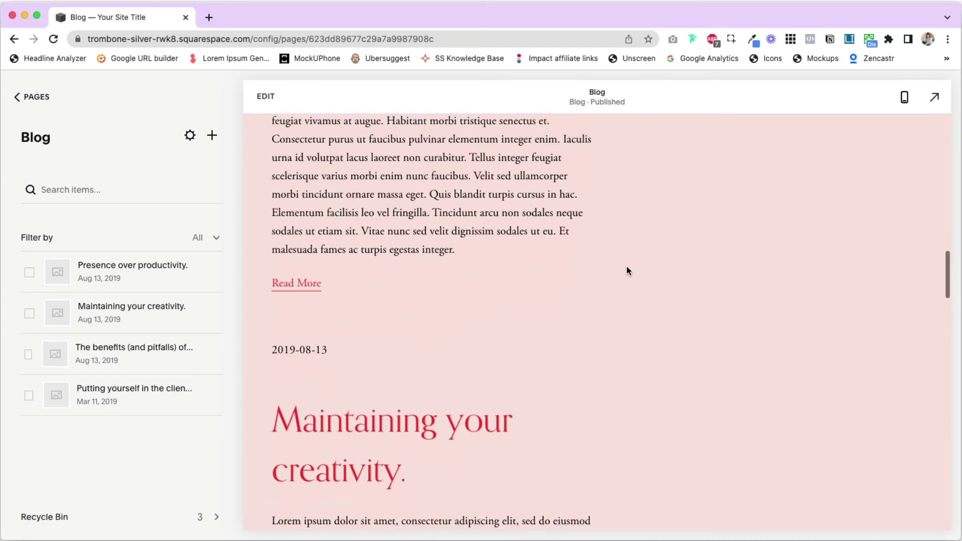
{"action": "scroll", "coordinate": [627, 271], "scroll_direction": "down", "scroll_amount": 1}
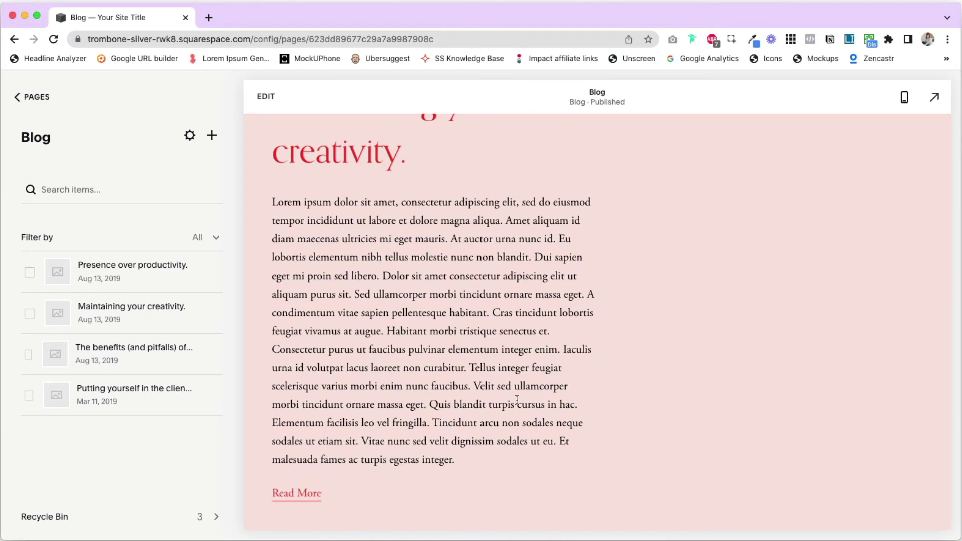
{"action": "scroll", "coordinate": [656, 273], "scroll_direction": "up", "scroll_amount": 10}
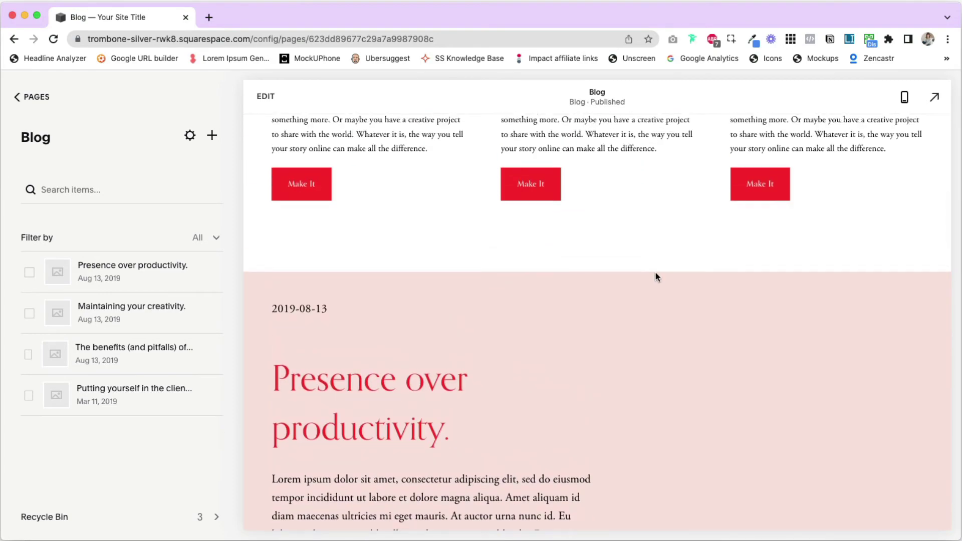
{"action": "scroll", "coordinate": [525, 275], "scroll_direction": "up", "scroll_amount": 2}
{"action": "scroll", "coordinate": [524, 276], "scroll_direction": "down", "scroll_amount": 5}
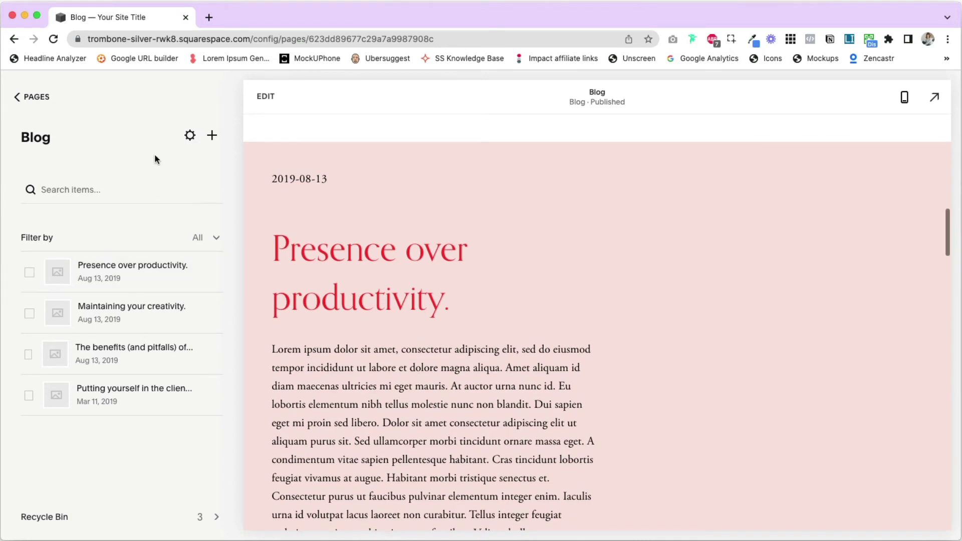
Set Posts per Page to 2 in the blog's general settings, save, and check the end of the post list.
{"action": "left_click", "coordinate": [190, 135]}
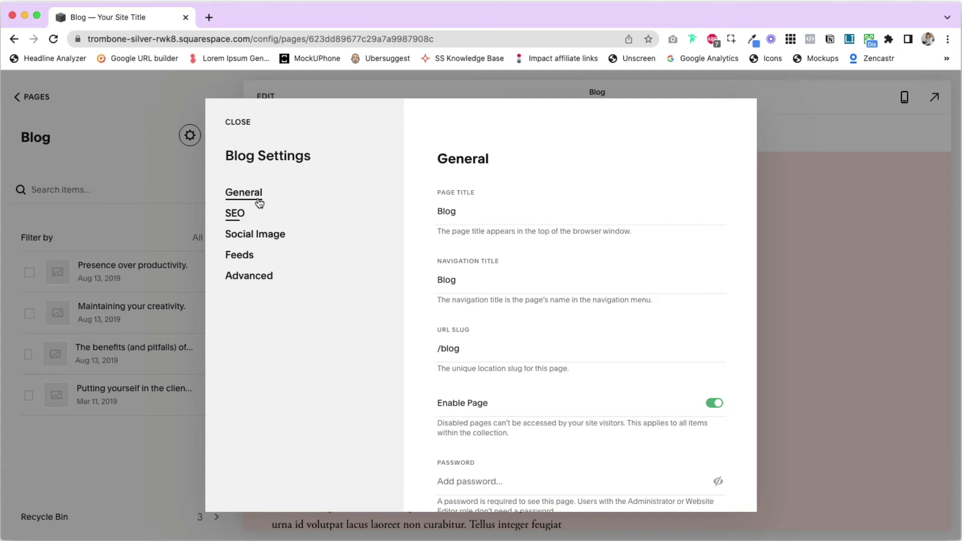
{"action": "scroll", "coordinate": [573, 376], "scroll_direction": "down", "scroll_amount": 4}
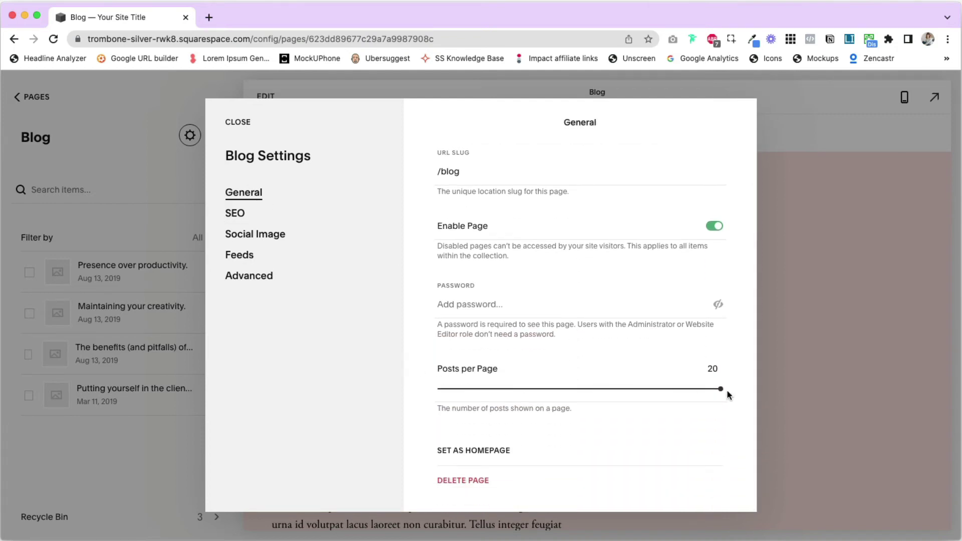
{"action": "left_click_drag", "start_coordinate": [699, 389], "coordinate": [500, 390]}
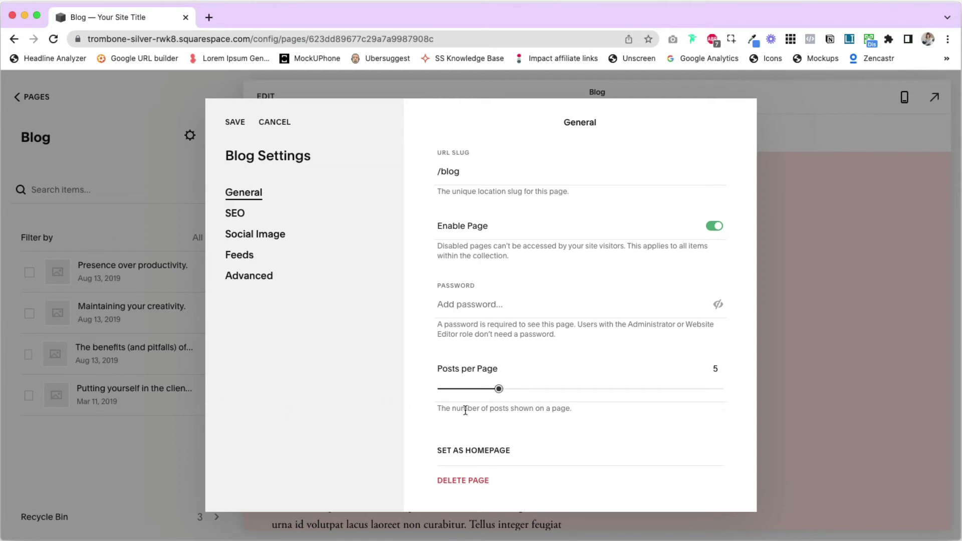
{"action": "left_click_drag", "start_coordinate": [486, 391], "coordinate": [458, 392]}
{"action": "left_click", "coordinate": [772, 386]}
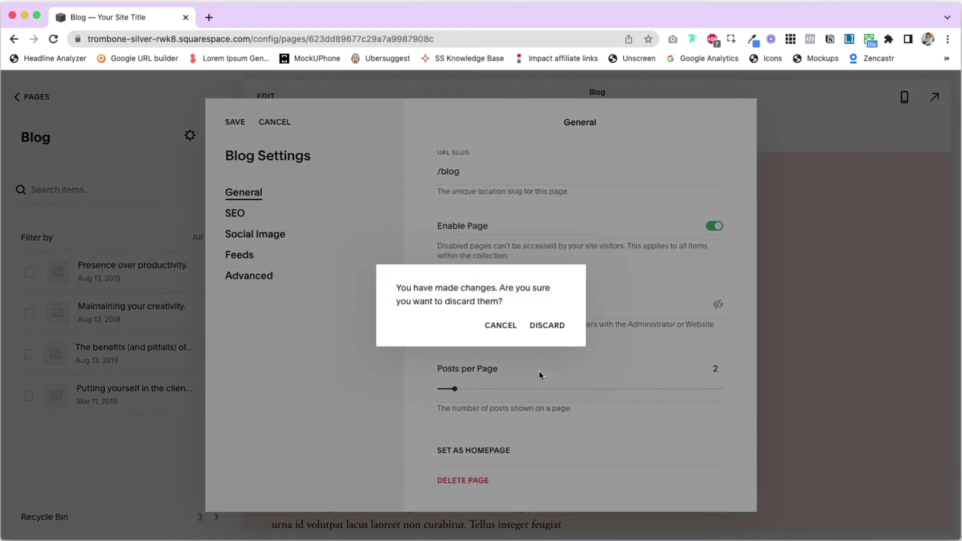
{"action": "left_click", "coordinate": [434, 264]}
{"action": "left_click", "coordinate": [237, 125]}
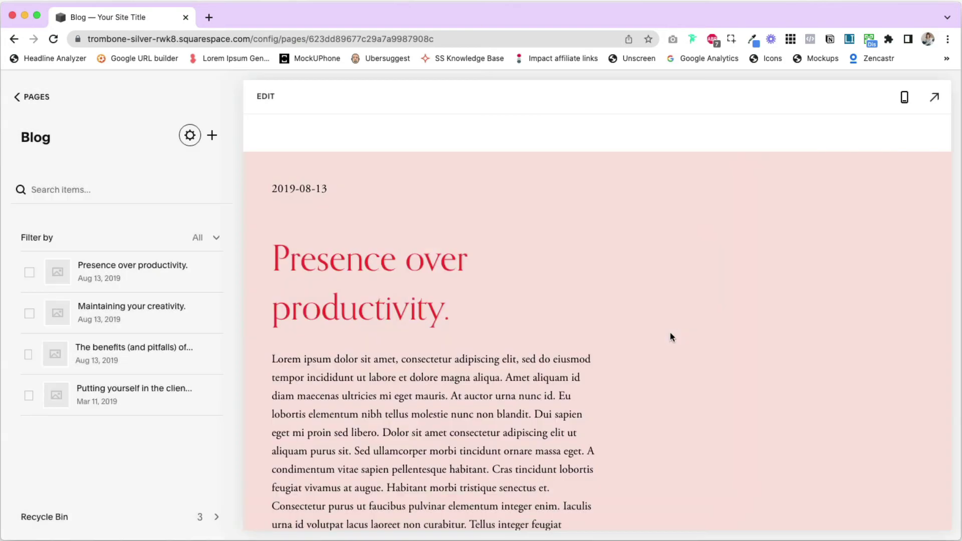
{"action": "scroll", "coordinate": [670, 334], "scroll_direction": "down", "scroll_amount": 20}
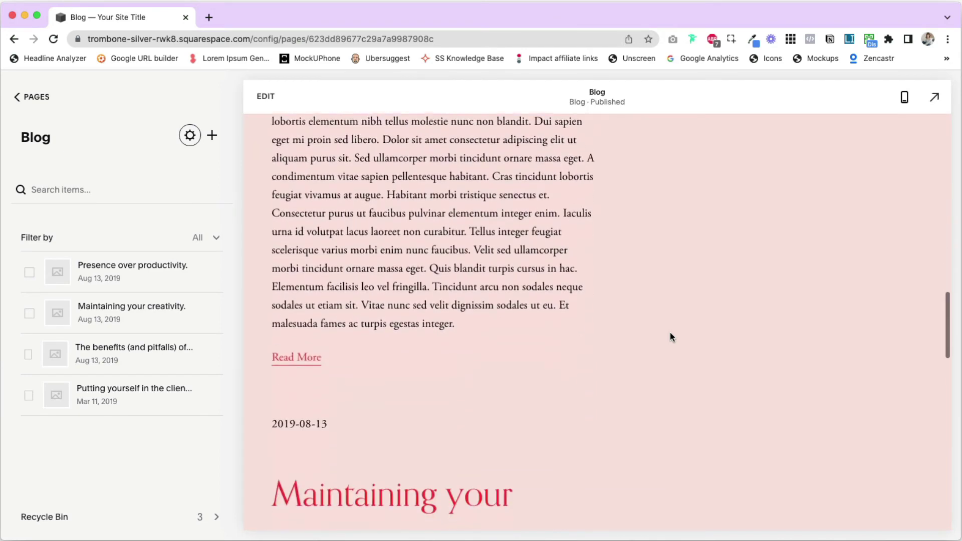
{"action": "scroll", "coordinate": [673, 337], "scroll_direction": "down", "scroll_amount": 5}
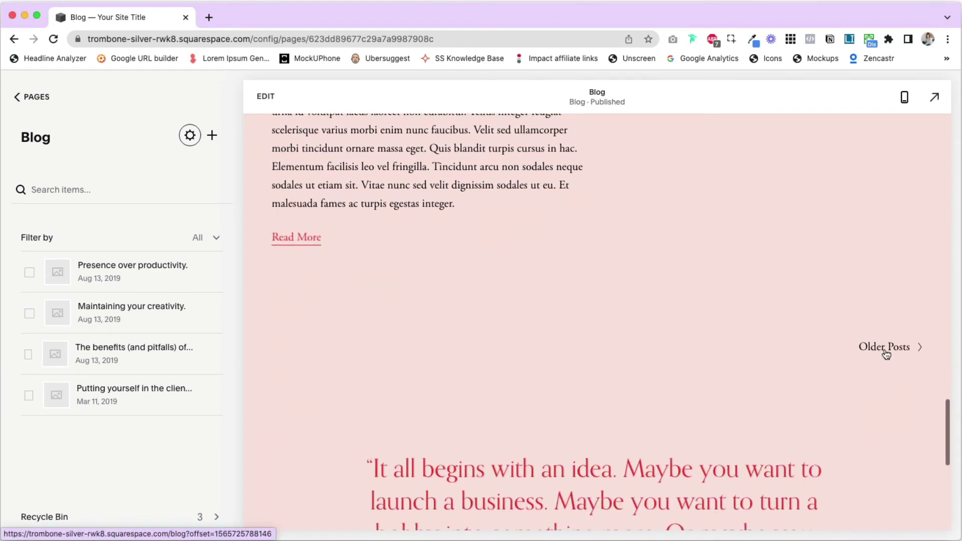
Go to the older posts page, review it from its top to the end of its post list, and return to the newer posts.
{"action": "left_click", "coordinate": [885, 349]}
{"action": "scroll", "coordinate": [576, 375], "scroll_direction": "down", "scroll_amount": 15}
{"action": "scroll", "coordinate": [575, 375], "scroll_direction": "down", "scroll_amount": 10}
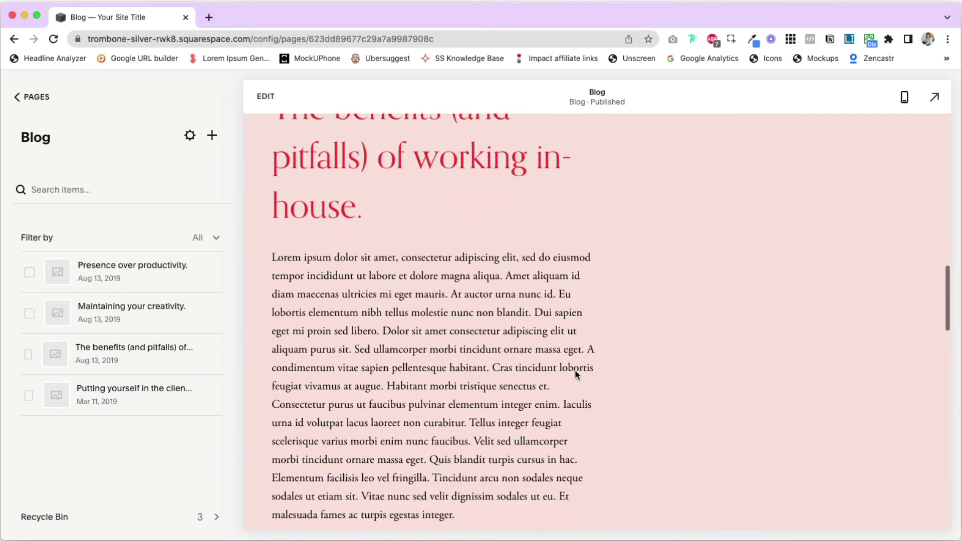
{"action": "scroll", "coordinate": [576, 375], "scroll_direction": "up", "scroll_amount": 20}
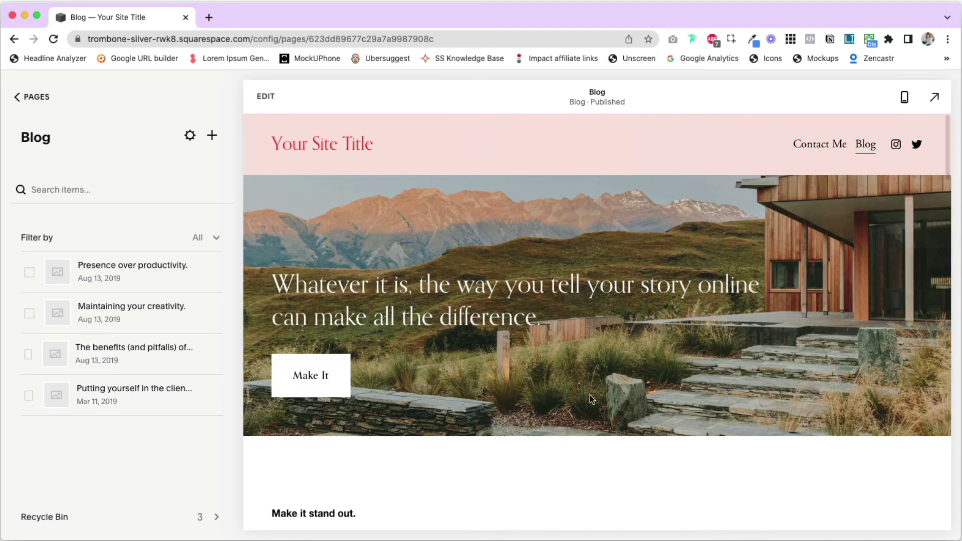
{"action": "scroll", "coordinate": [590, 395], "scroll_direction": "down", "scroll_amount": 20}
{"action": "scroll", "coordinate": [621, 337], "scroll_direction": "down", "scroll_amount": 6}
{"action": "scroll", "coordinate": [621, 338], "scroll_direction": "up", "scroll_amount": 10}
{"action": "scroll", "coordinate": [620, 337], "scroll_direction": "down", "scroll_amount": 1}
{"action": "scroll", "coordinate": [621, 337], "scroll_direction": "up", "scroll_amount": 4}
{"action": "scroll", "coordinate": [621, 336], "scroll_direction": "down", "scroll_amount": 3}
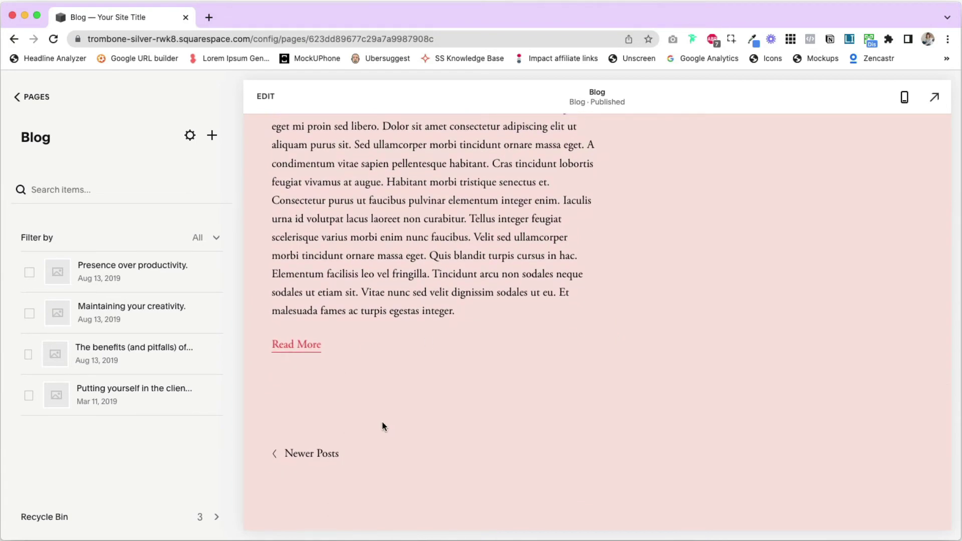
{"action": "left_click", "coordinate": [315, 455]}
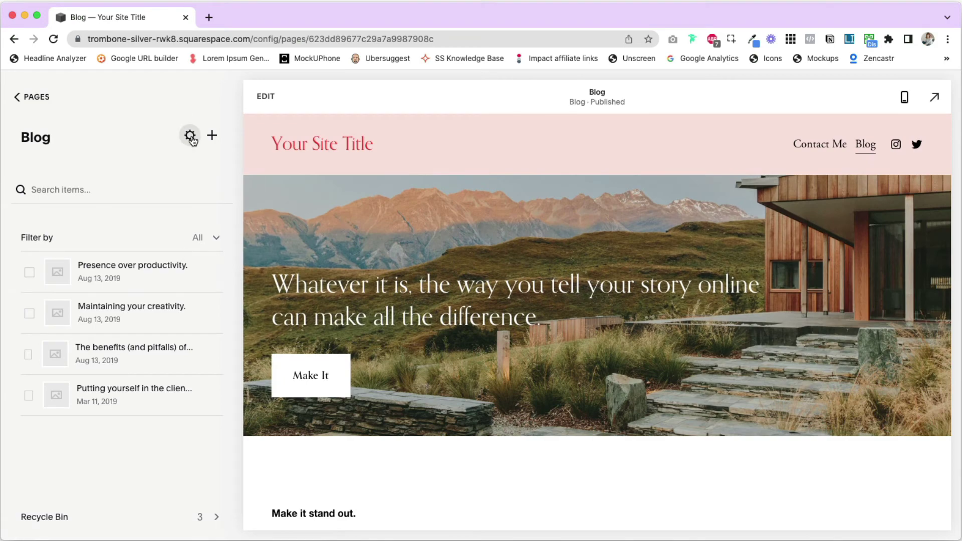
Set Posts per Page to 10 in the blog's general settings and save.
{"action": "left_click", "coordinate": [190, 138]}
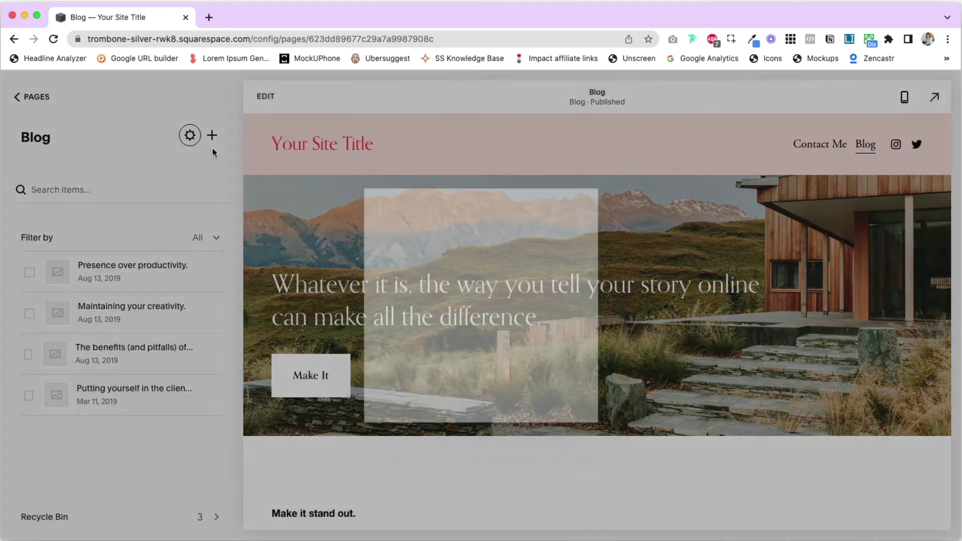
{"action": "scroll", "coordinate": [533, 378], "scroll_direction": "down", "scroll_amount": 5}
{"action": "left_click_drag", "start_coordinate": [454, 389], "coordinate": [575, 392]}
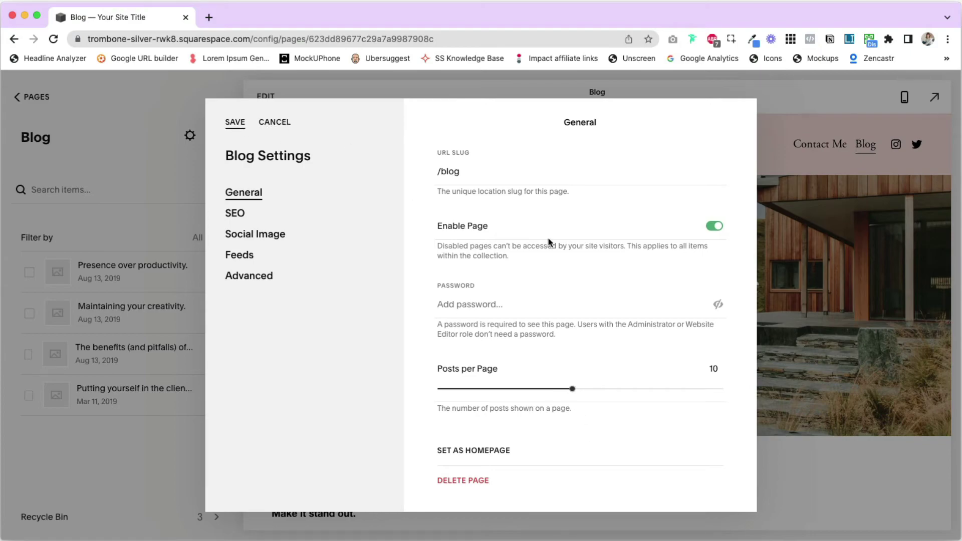
{"action": "key", "text": "Return"}
Look through the blog page, reload it, and check the pagination at the end of the post list.
{"action": "scroll", "coordinate": [639, 346], "scroll_direction": "down", "scroll_amount": 5}
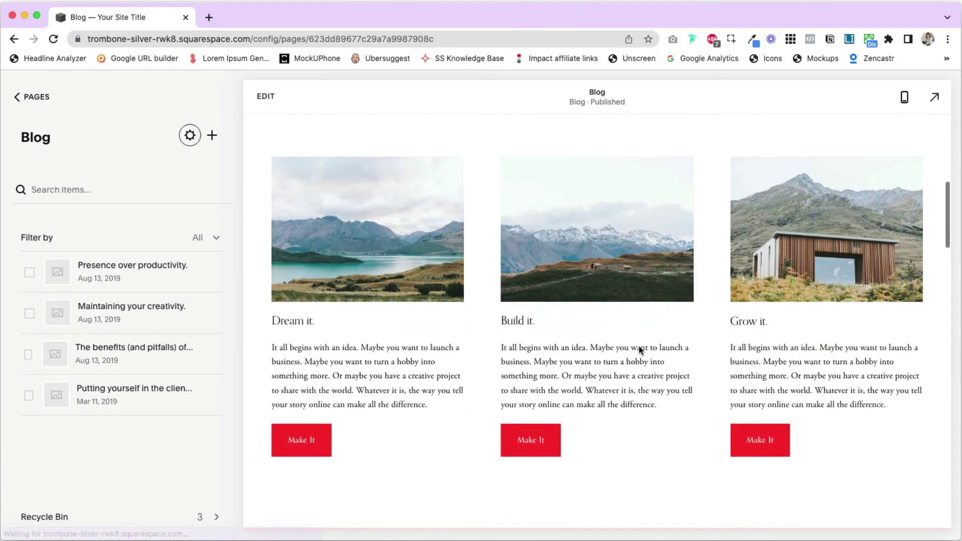
{"action": "scroll", "coordinate": [639, 345], "scroll_direction": "down", "scroll_amount": 10}
{"action": "scroll", "coordinate": [639, 346], "scroll_direction": "up", "scroll_amount": 5}
{"action": "scroll", "coordinate": [640, 351], "scroll_direction": "up", "scroll_amount": 10}
{"action": "left_click", "coordinate": [488, 36]}
{"action": "key", "text": "Return"}
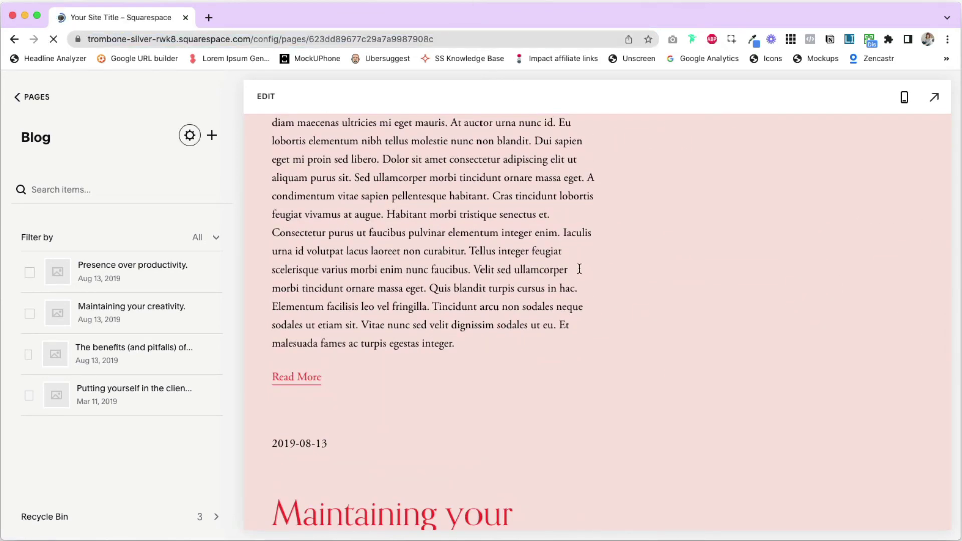
{"action": "scroll", "coordinate": [578, 269], "scroll_direction": "down", "scroll_amount": 10}
{"action": "scroll", "coordinate": [580, 269], "scroll_direction": "down", "scroll_amount": 5}
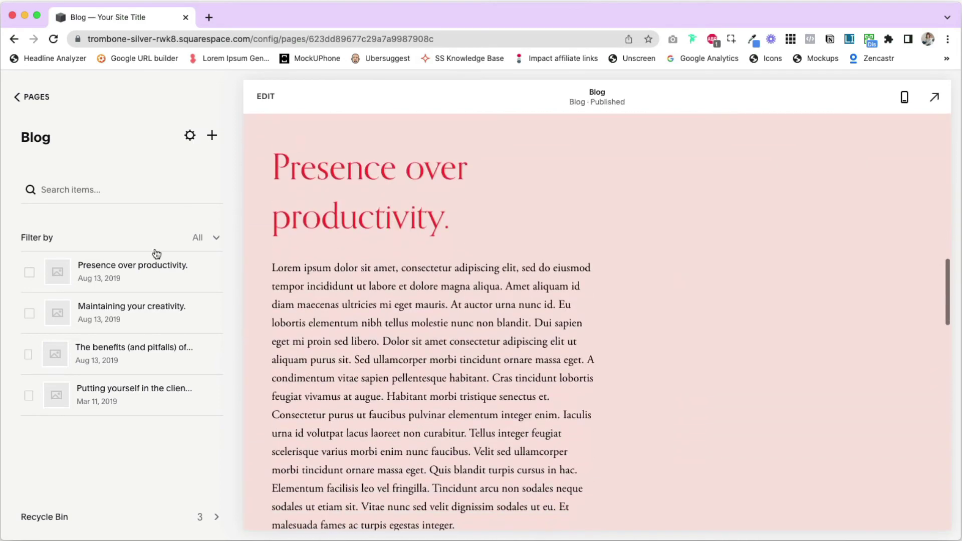
{"action": "scroll", "coordinate": [561, 375], "scroll_direction": "down", "scroll_amount": 15}
{"action": "scroll", "coordinate": [561, 375], "scroll_direction": "down", "scroll_amount": 8}
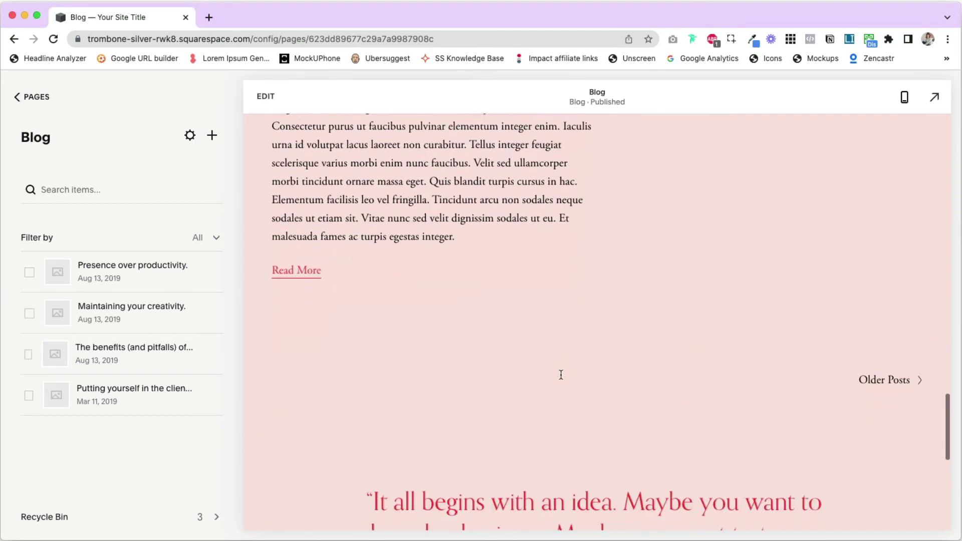
Check the saved Posts per Page setting, and review the blog page's post list end and top sections.
{"action": "left_click", "coordinate": [190, 135]}
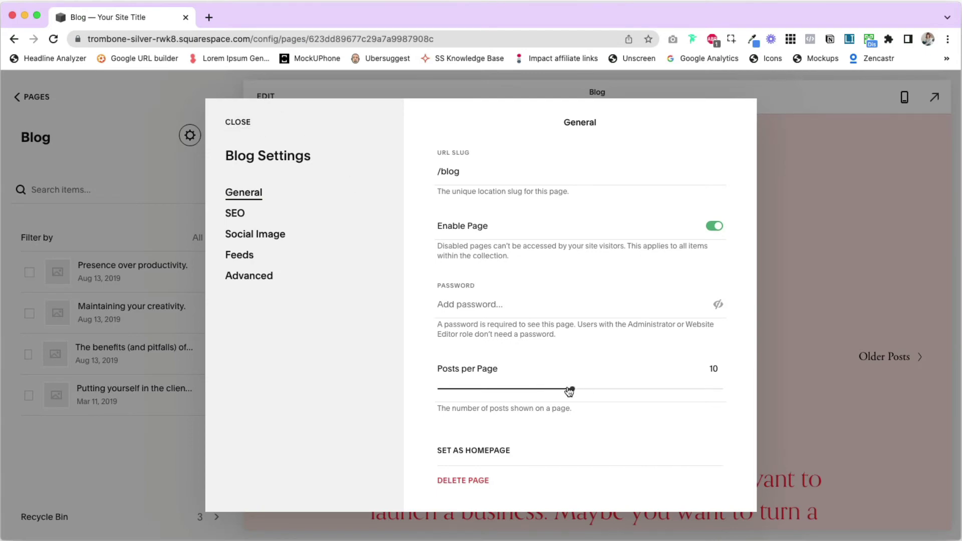
{"action": "key", "text": "Escape"}
{"action": "scroll", "coordinate": [550, 331], "scroll_direction": "down", "scroll_amount": 4}
{"action": "scroll", "coordinate": [549, 331], "scroll_direction": "up", "scroll_amount": 5}
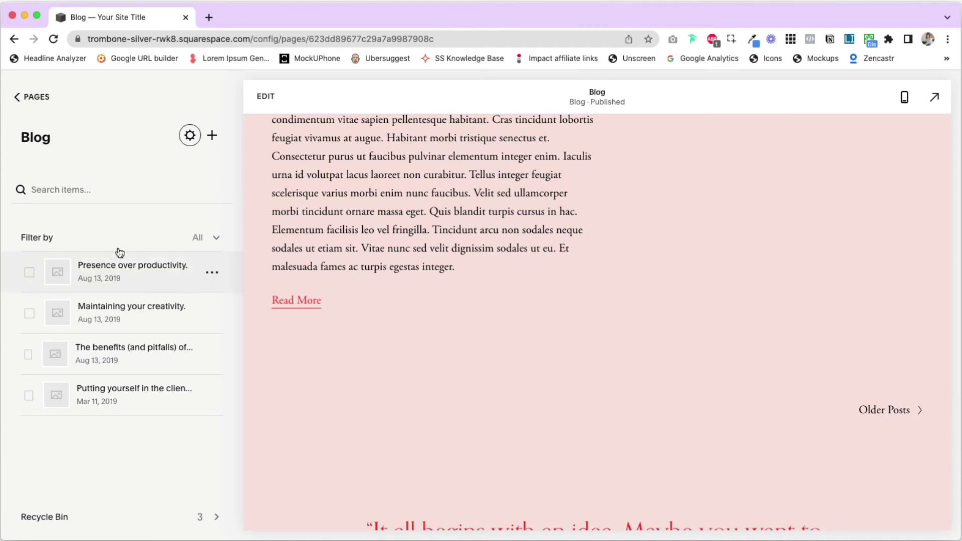
{"action": "scroll", "coordinate": [600, 247], "scroll_direction": "up", "scroll_amount": 4}
{"action": "scroll", "coordinate": [600, 248], "scroll_direction": "down", "scroll_amount": 5}
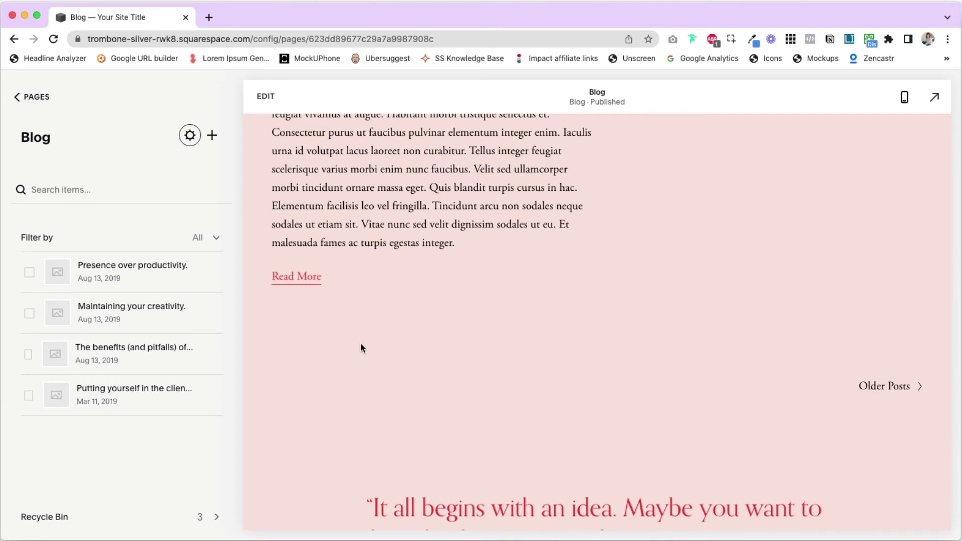
{"action": "scroll", "coordinate": [361, 346], "scroll_direction": "up", "scroll_amount": 10}
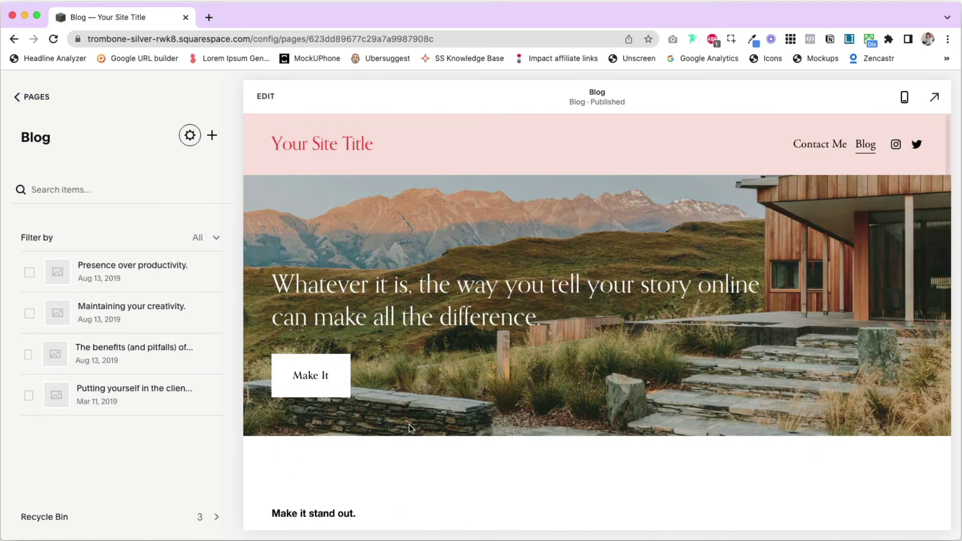
{"action": "scroll", "coordinate": [458, 395], "scroll_direction": "down", "scroll_amount": 6}
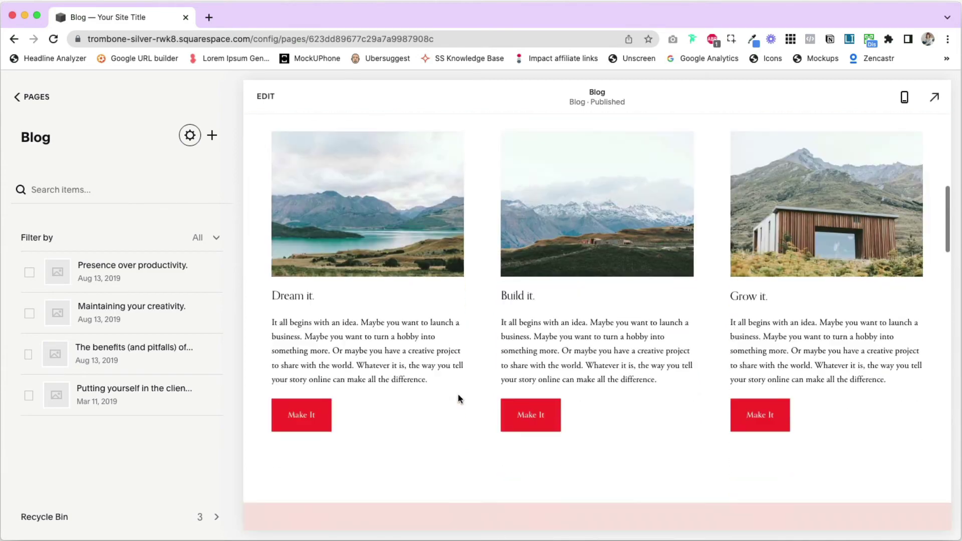
{"action": "scroll", "coordinate": [458, 395], "scroll_direction": "up", "scroll_amount": 6}
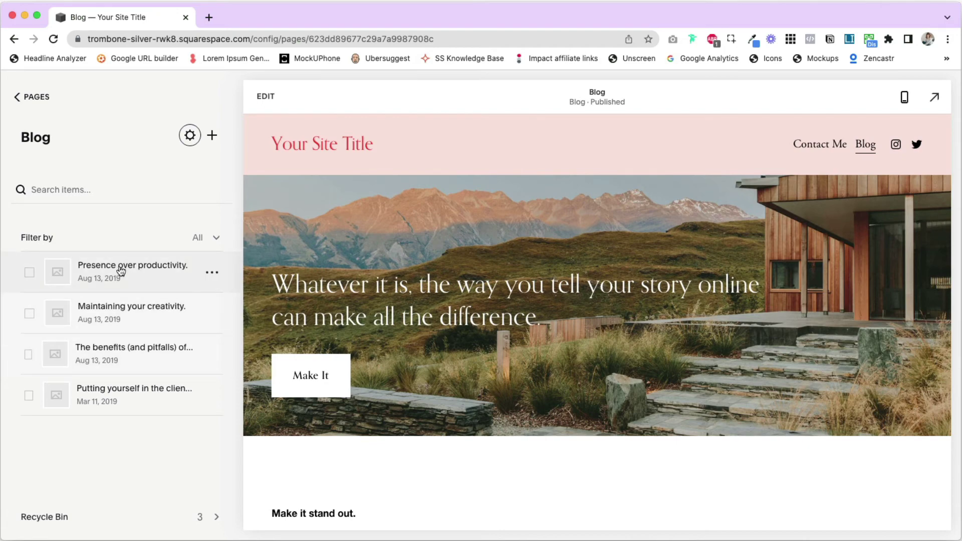
Preview individual blog posts, and open the "Presence over productivity." post's section for editing.
{"action": "left_click", "coordinate": [159, 272]}
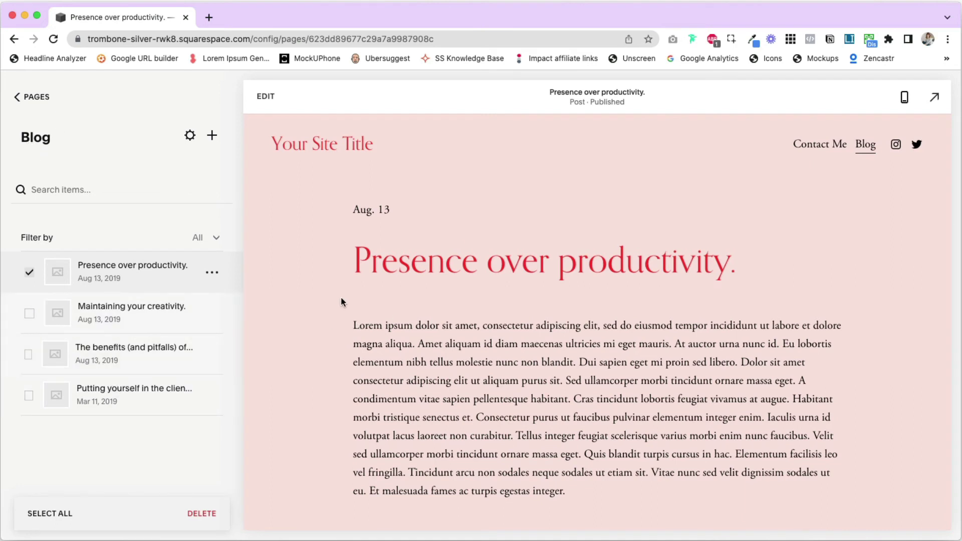
{"action": "left_click", "coordinate": [113, 363]}
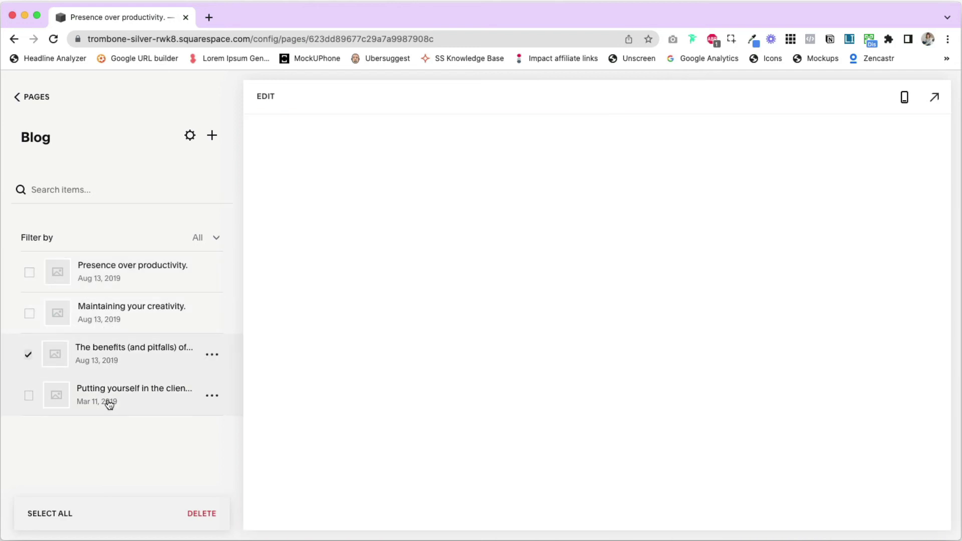
{"action": "left_click", "coordinate": [107, 398]}
{"action": "left_click", "coordinate": [125, 278]}
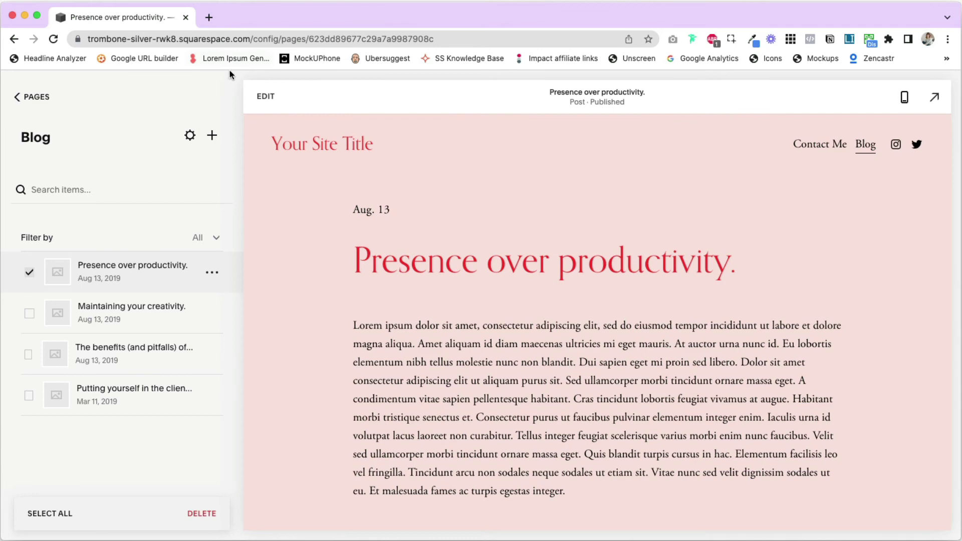
{"action": "left_click", "coordinate": [266, 96]}
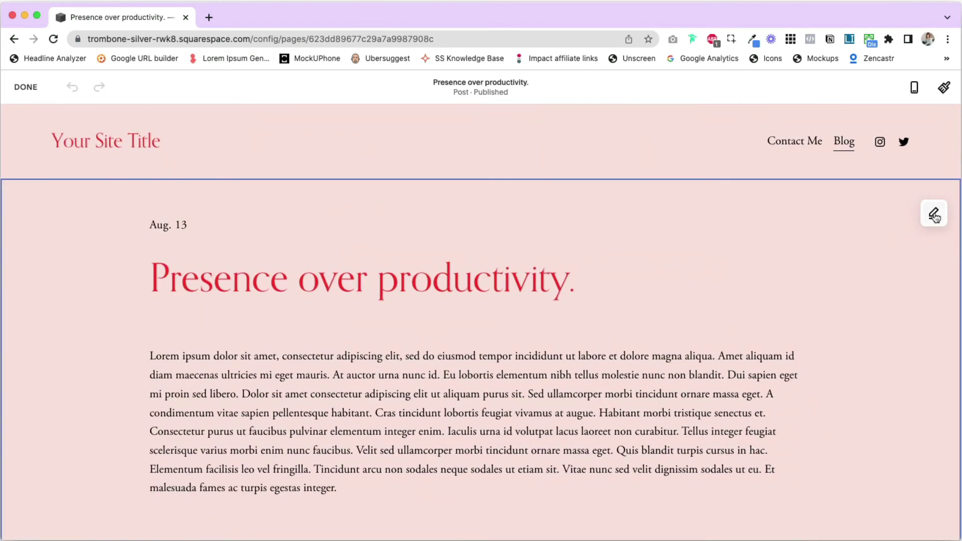
{"action": "left_click", "coordinate": [935, 215]}
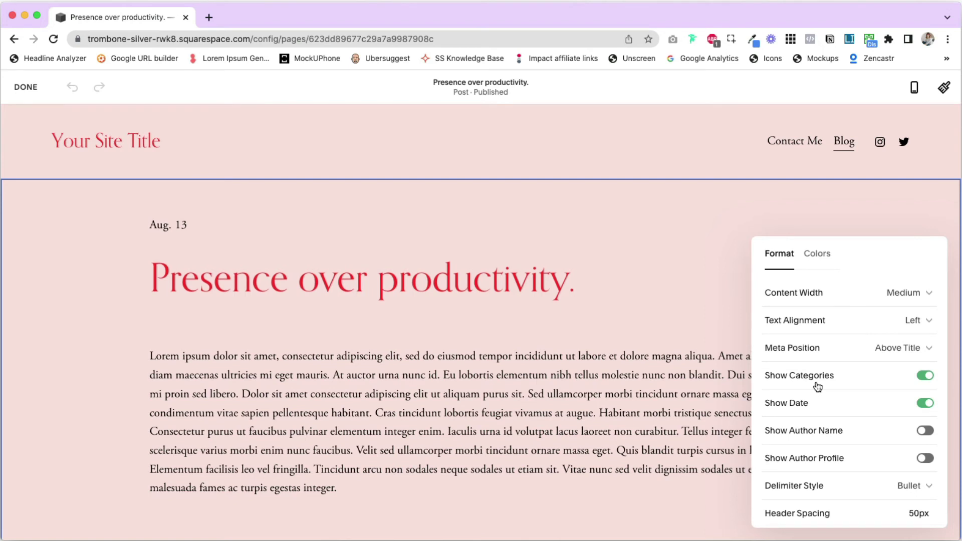
Try the Narrow content width and a custom width of 57 on the post, and restore Medium.
{"action": "left_click", "coordinate": [910, 294]}
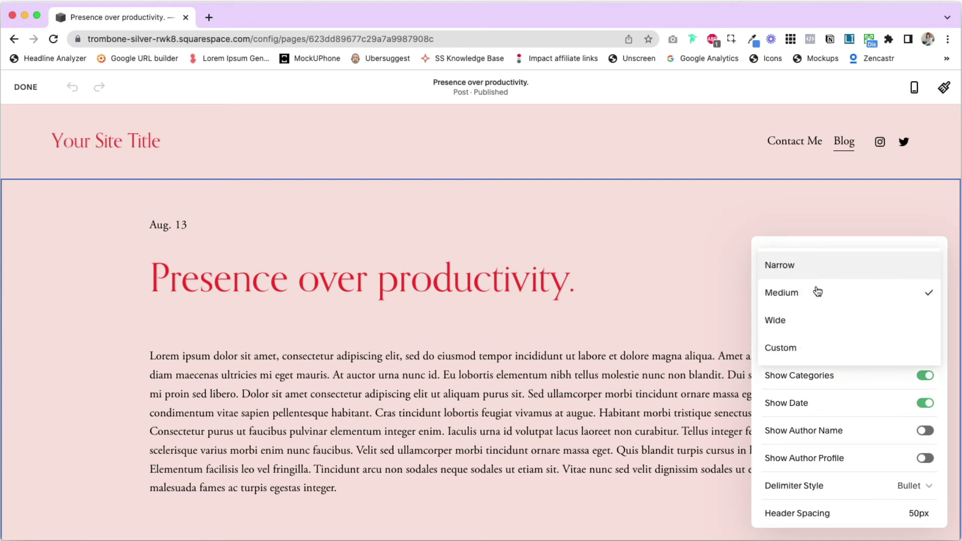
{"action": "key", "text": "Return"}
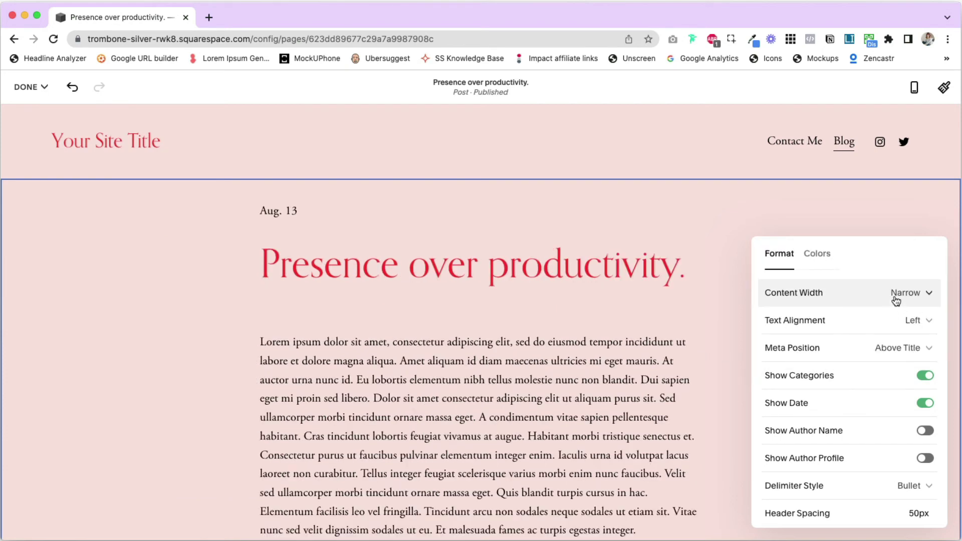
{"action": "left_click", "coordinate": [896, 300]}
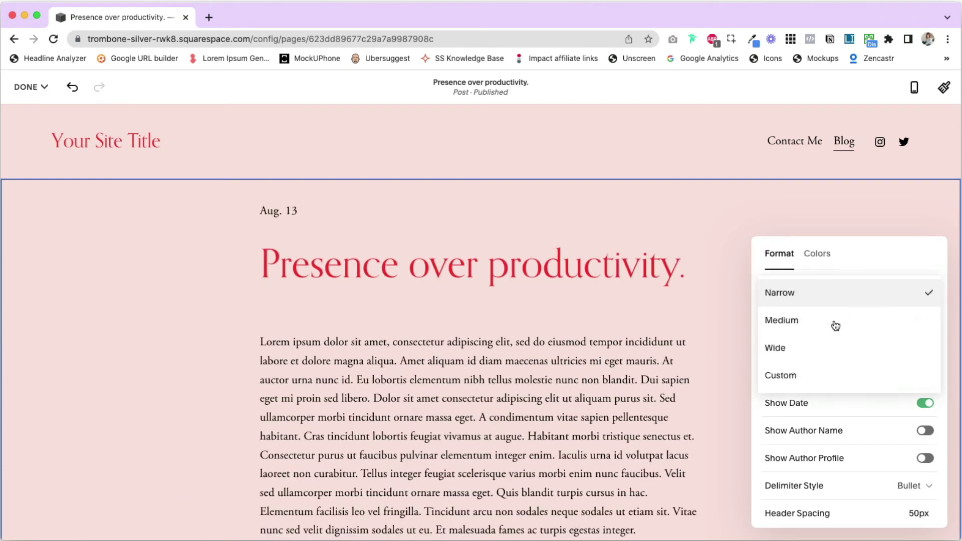
{"action": "left_click", "coordinate": [789, 377]}
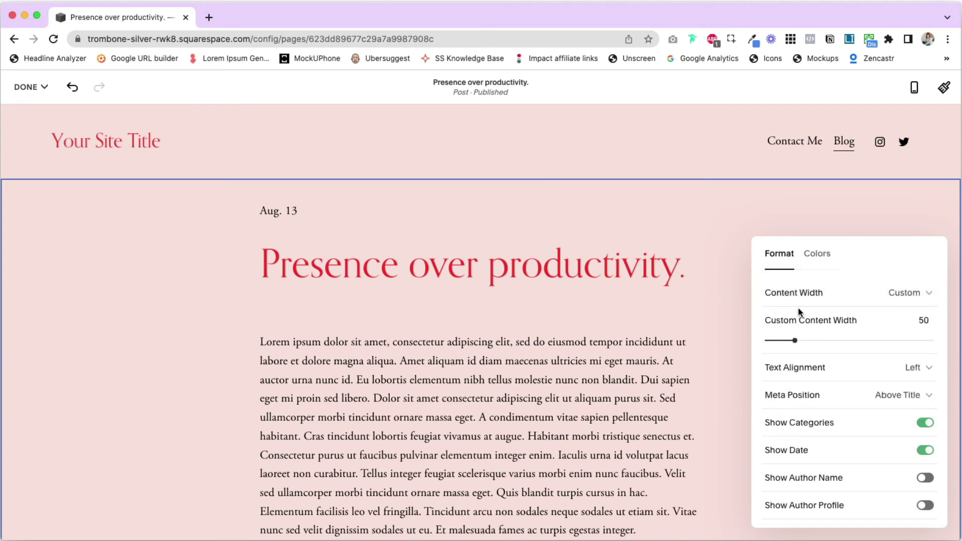
{"action": "mouse_move", "coordinate": [795, 341]}
{"action": "left_mouse_down"}
{"action": "mouse_move", "coordinate": [881, 340]}
{"action": "mouse_move", "coordinate": [814, 341]}
{"action": "left_mouse_up"}
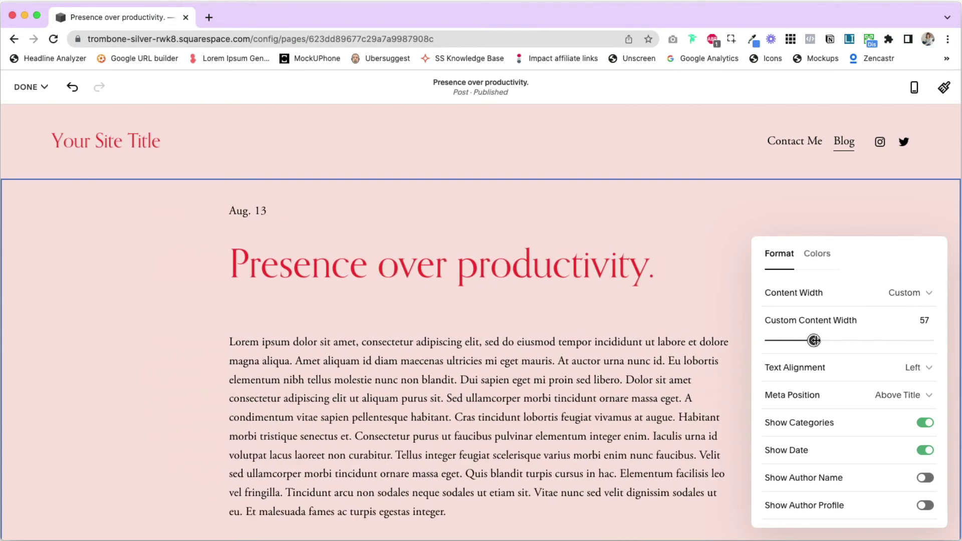
{"action": "left_click", "coordinate": [905, 294]}
{"action": "left_click", "coordinate": [780, 237]}
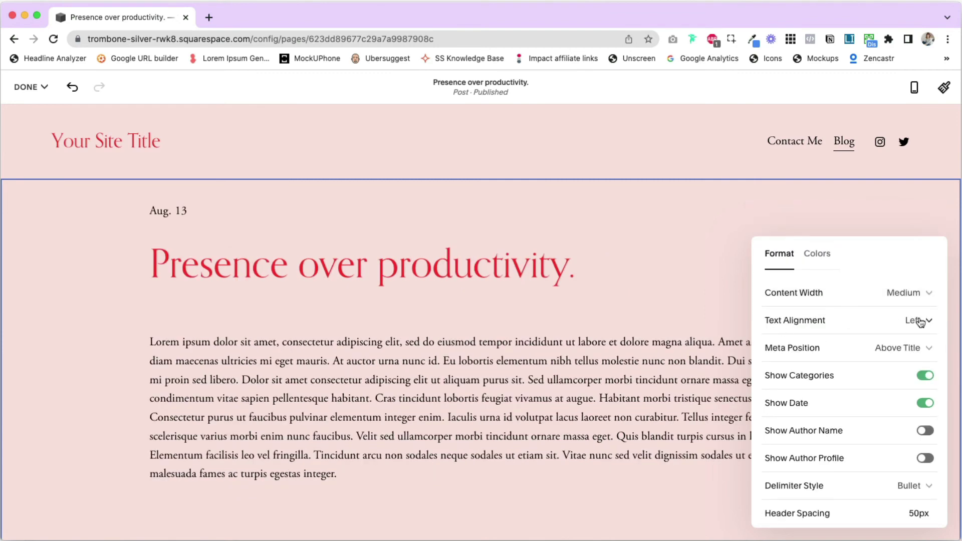
Set the post's text alignment to Center and check the title and date.
{"action": "left_click", "coordinate": [921, 322]}
{"action": "left_click", "coordinate": [813, 355]}
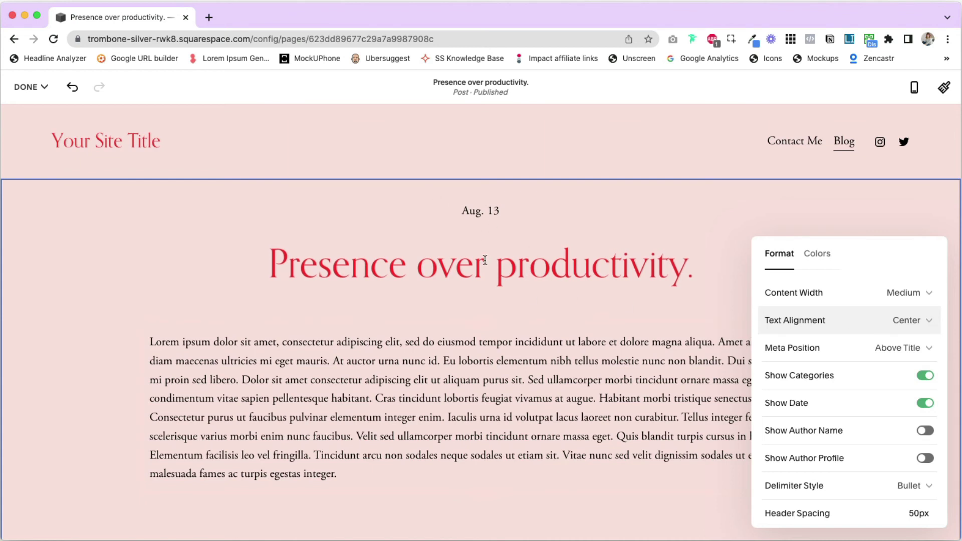
{"action": "scroll", "coordinate": [479, 271], "scroll_direction": "down", "scroll_amount": 2}
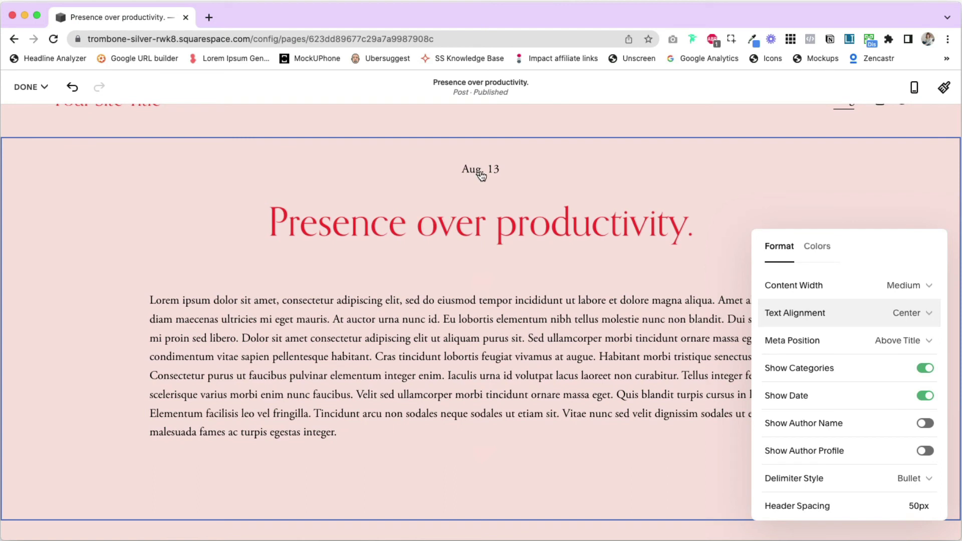
Try the meta position Below Title for the post's date, and restore Above Title.
{"action": "left_click", "coordinate": [898, 341]}
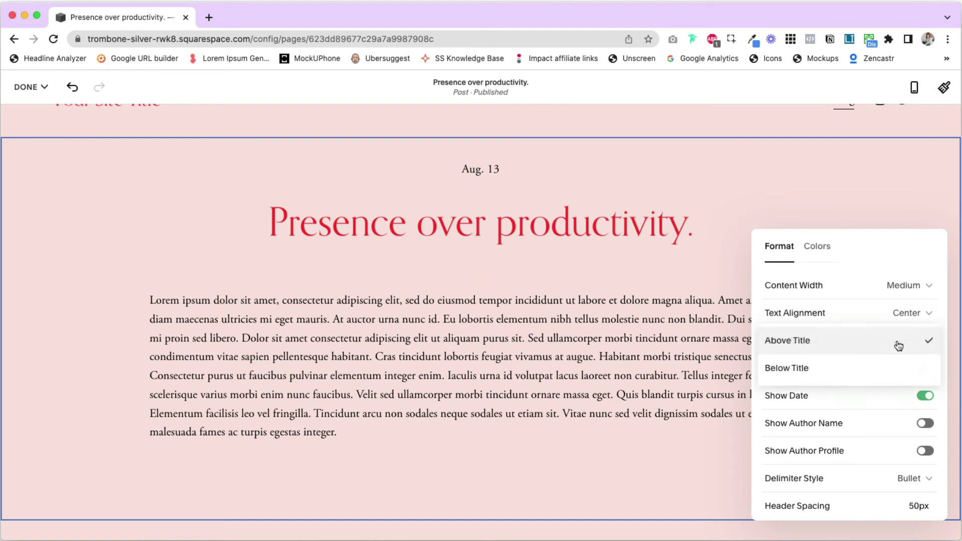
{"action": "left_click", "coordinate": [811, 377]}
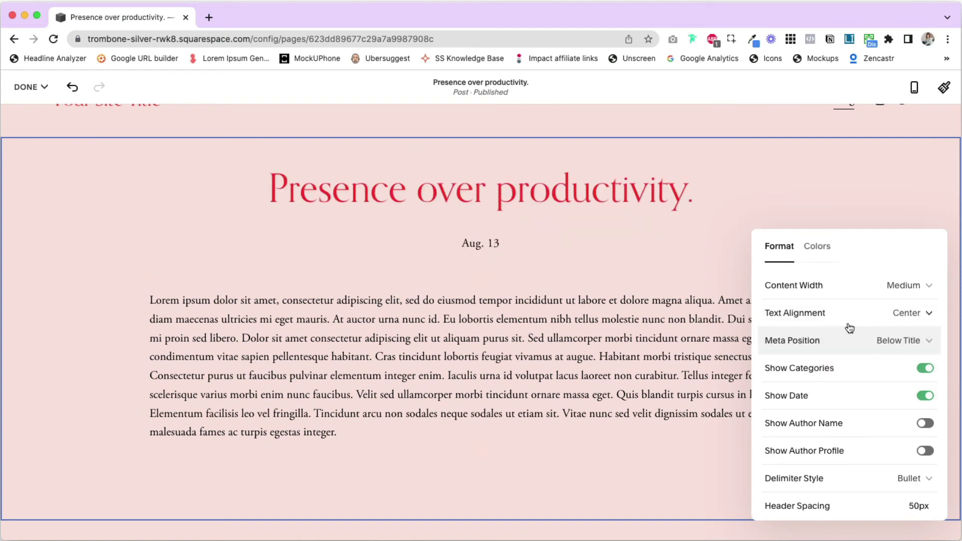
{"action": "left_click", "coordinate": [880, 344]}
{"action": "left_click", "coordinate": [848, 318]}
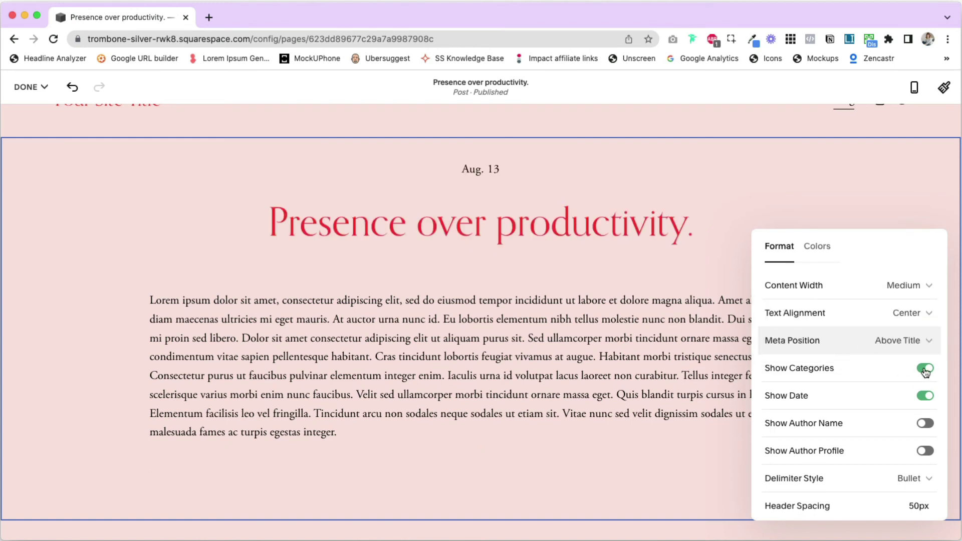
Try hiding the post's date and categories, and turn both back on.
{"action": "left_click", "coordinate": [924, 396]}
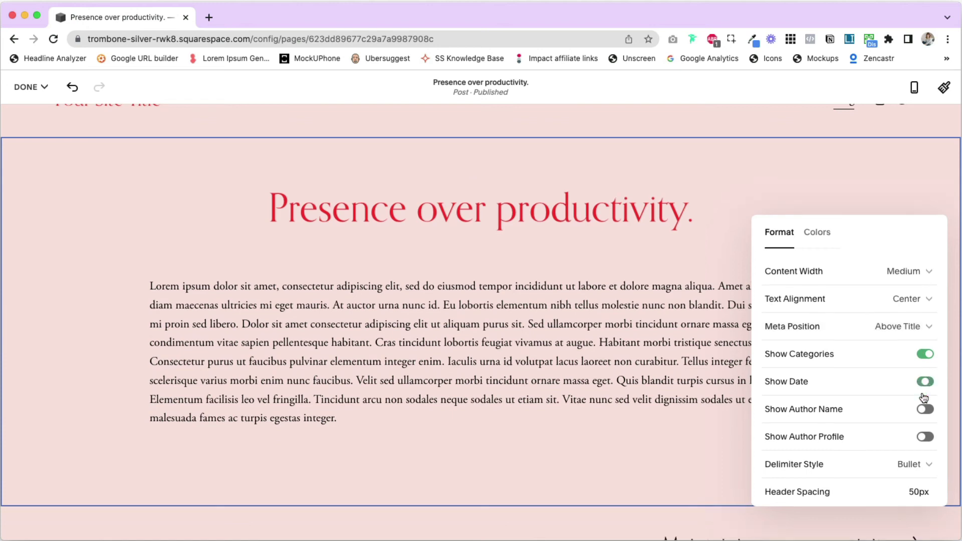
{"action": "left_click", "coordinate": [924, 359]}
{"action": "left_click", "coordinate": [926, 335]}
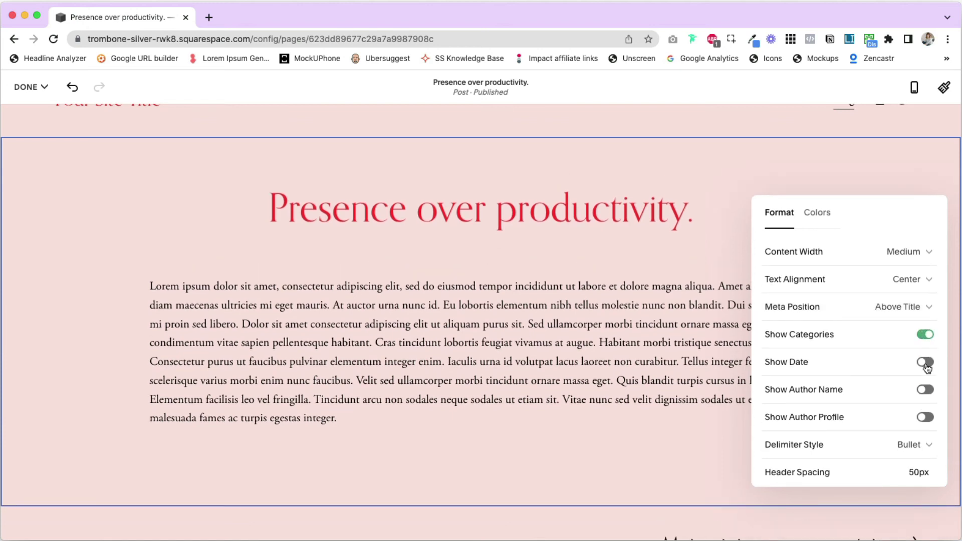
{"action": "left_click", "coordinate": [926, 364]}
Show the author name in the post's meta line.
{"action": "left_click", "coordinate": [925, 390]}
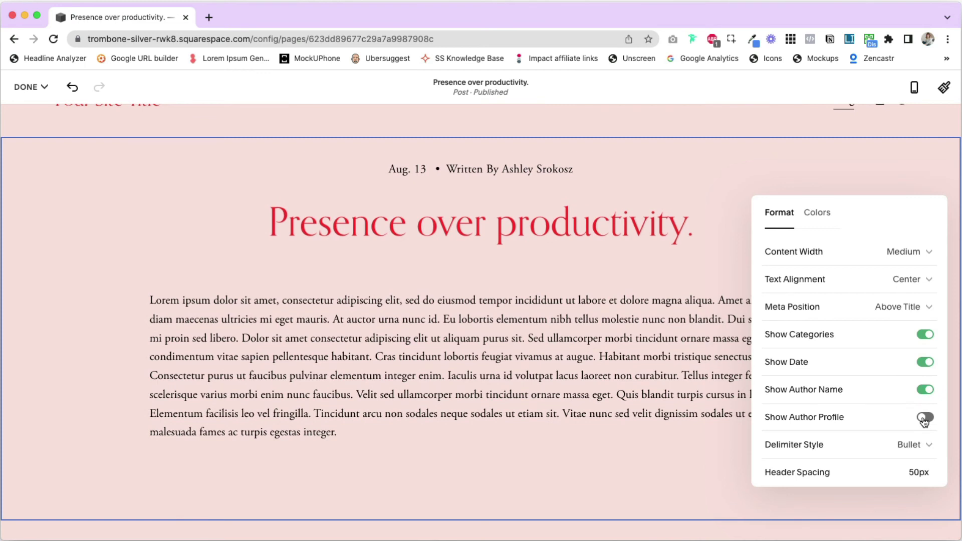
Hide the post's author name, date and categories.
{"action": "left_click", "coordinate": [927, 390]}
{"action": "left_click", "coordinate": [926, 361]}
{"action": "left_click", "coordinate": [926, 335]}
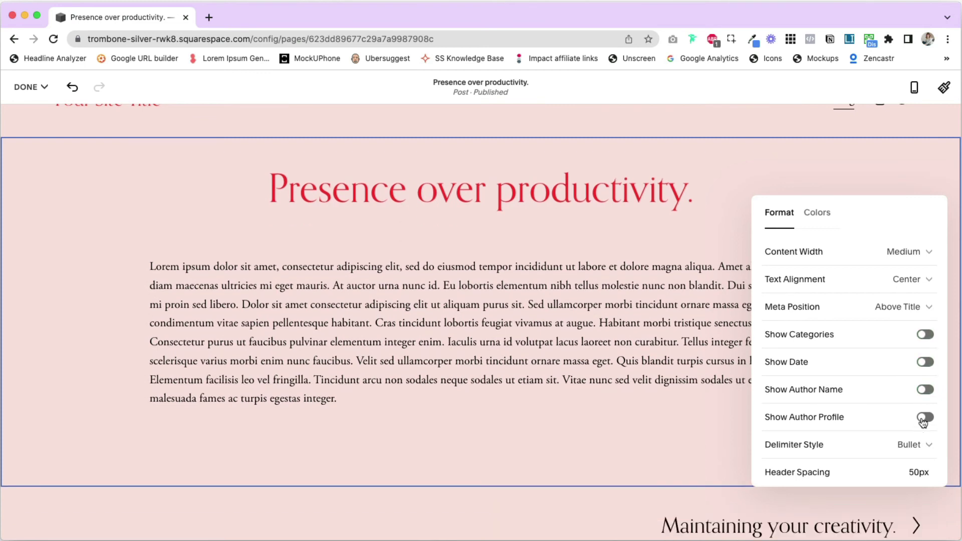
Try showing the author profile beneath the post's text, and turn it back off.
{"action": "left_click", "coordinate": [925, 418]}
{"action": "scroll", "coordinate": [587, 391], "scroll_direction": "down", "scroll_amount": 3}
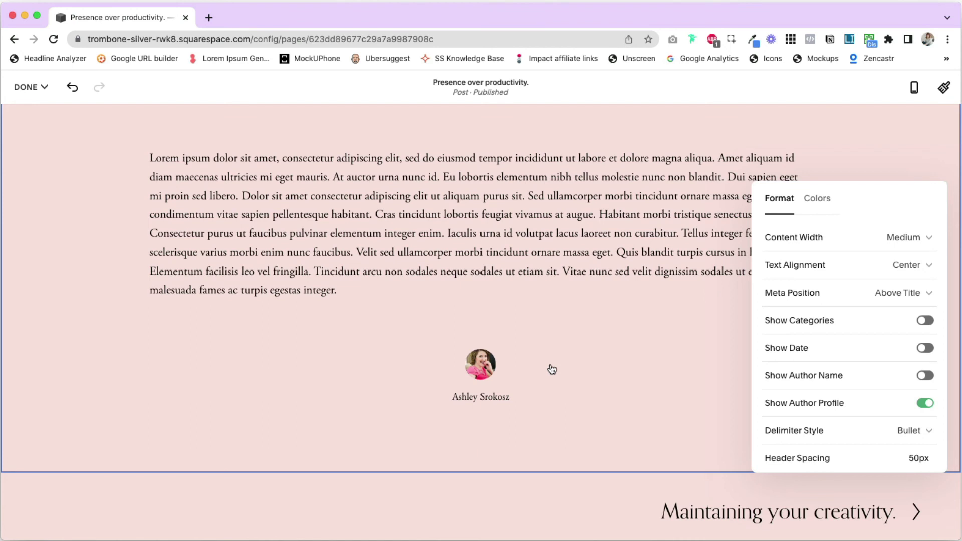
{"action": "scroll", "coordinate": [552, 370], "scroll_direction": "down", "scroll_amount": 1}
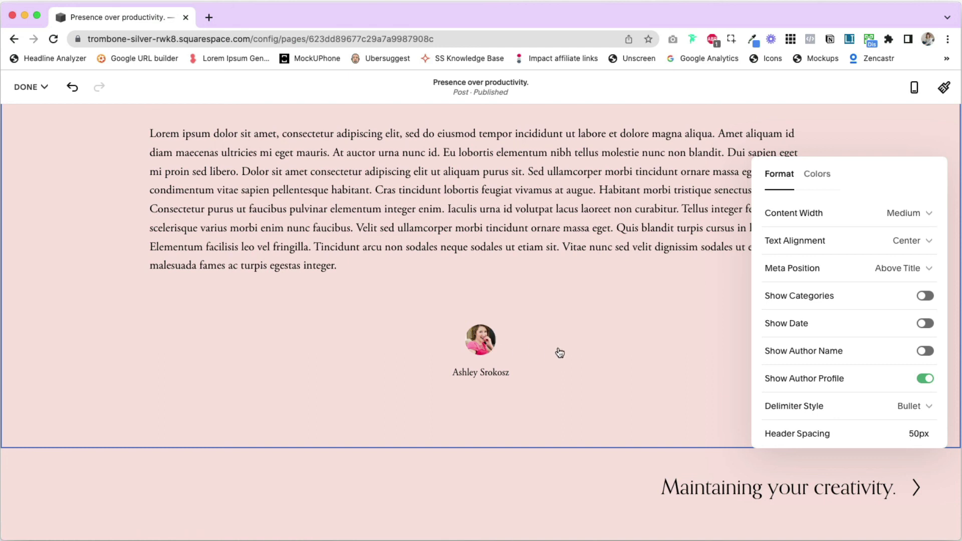
{"action": "left_click", "coordinate": [924, 380]}
Set the post's header spacing to 43px.
{"action": "scroll", "coordinate": [859, 302], "scroll_direction": "down", "scroll_amount": 1}
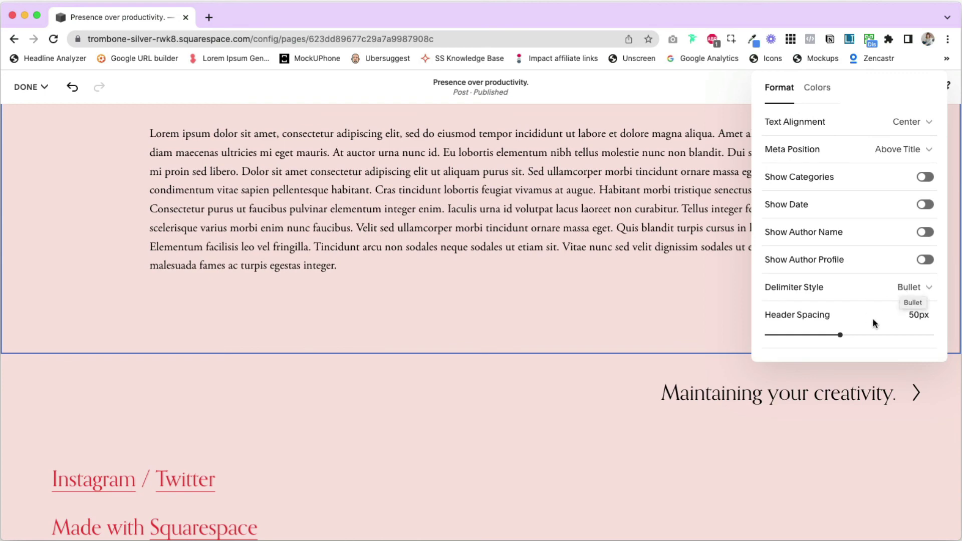
{"action": "scroll", "coordinate": [645, 286], "scroll_direction": "up", "scroll_amount": 4}
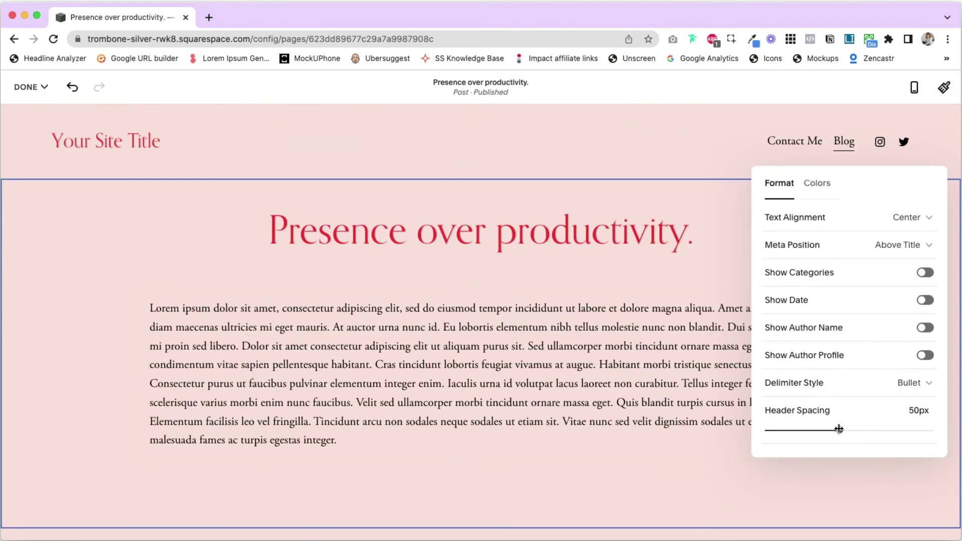
{"action": "mouse_move", "coordinate": [841, 431]}
{"action": "left_mouse_down"}
{"action": "mouse_move", "coordinate": [908, 432]}
{"action": "mouse_move", "coordinate": [827, 431]}
{"action": "left_mouse_up"}
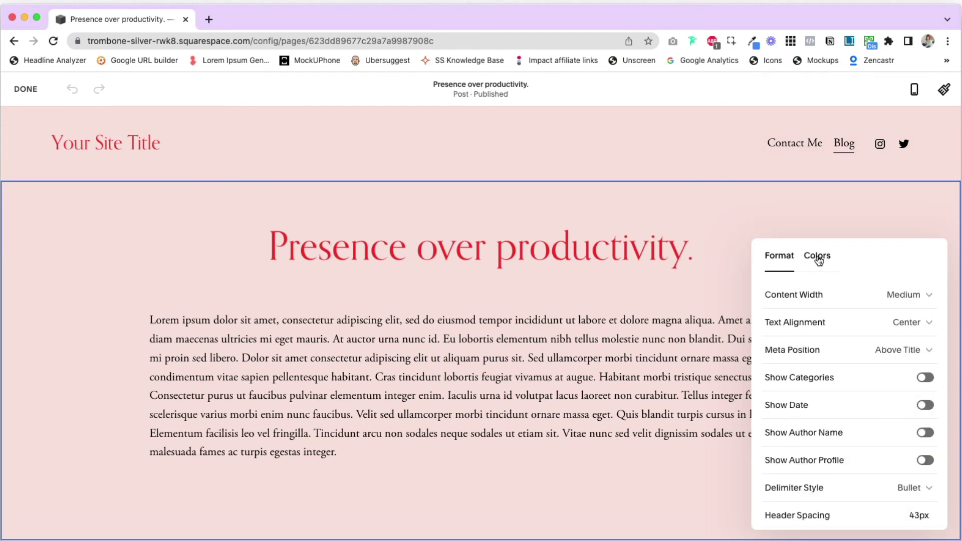
Try the color themes Lightest 1, Light 2 and Darkest 2 on the post section, and return to Lightest 1.
{"action": "left_click", "coordinate": [819, 259]}
{"action": "left_click", "coordinate": [861, 332]}
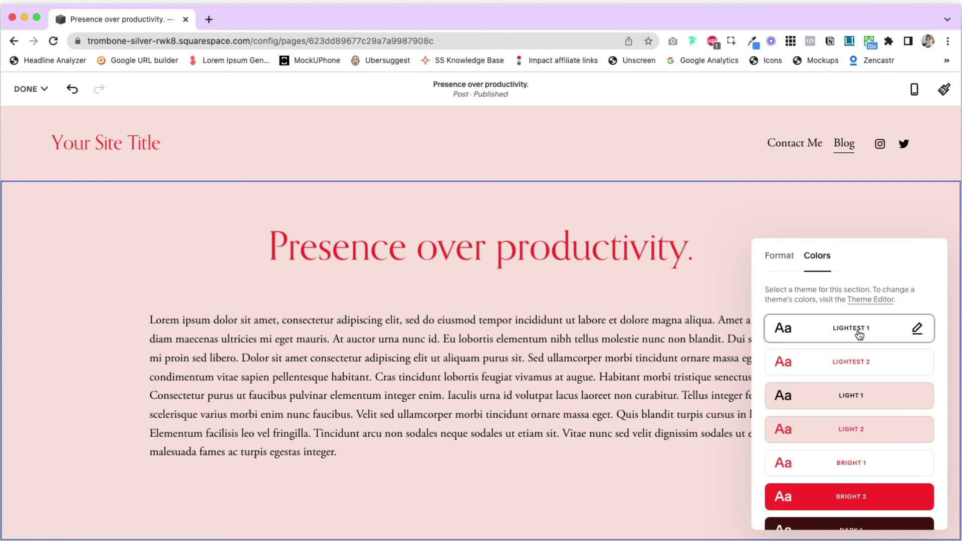
{"action": "left_click", "coordinate": [852, 430]}
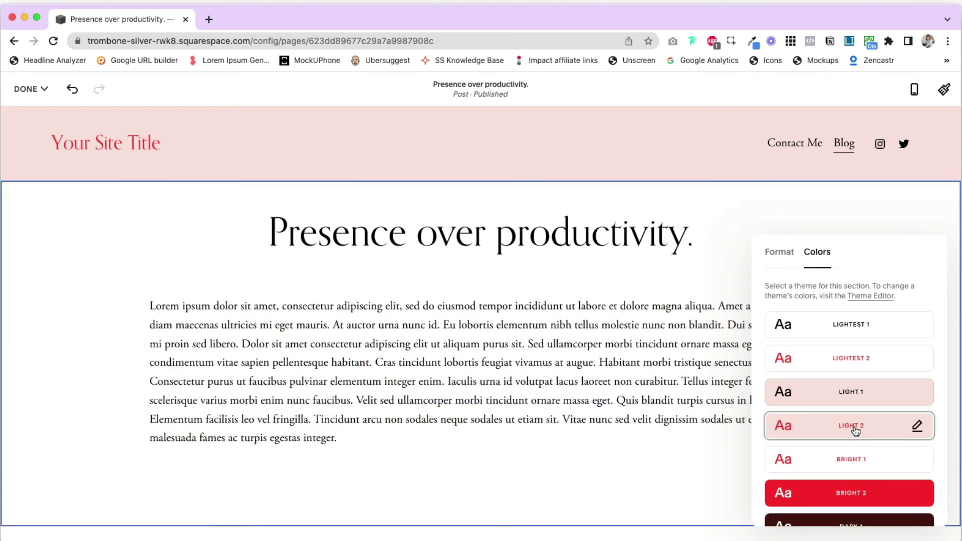
{"action": "scroll", "coordinate": [856, 431], "scroll_direction": "down", "scroll_amount": 3}
{"action": "scroll", "coordinate": [856, 431], "scroll_direction": "down", "scroll_amount": 2}
{"action": "left_click", "coordinate": [854, 483]}
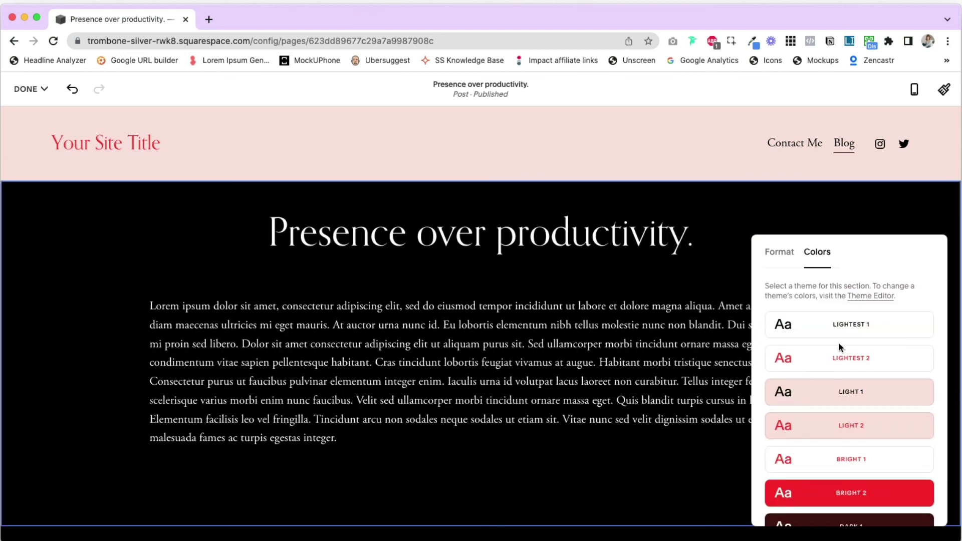
{"action": "left_click", "coordinate": [846, 326]}
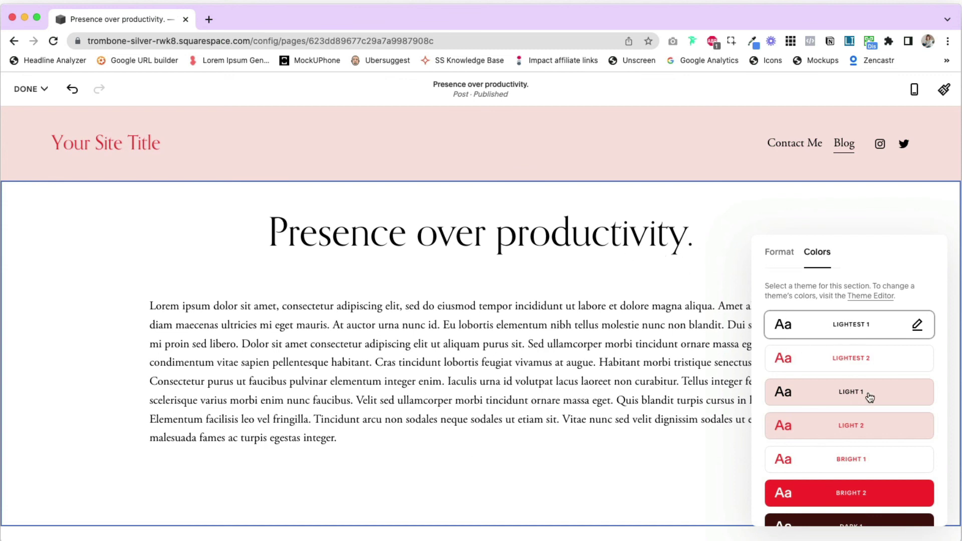
Try the color themes Bright 2 and Darkest 2 on the post section, and restore Lightest 1.
{"action": "scroll", "coordinate": [868, 395], "scroll_direction": "down", "scroll_amount": 3}
{"action": "scroll", "coordinate": [867, 396], "scroll_direction": "up", "scroll_amount": 3}
{"action": "scroll", "coordinate": [872, 409], "scroll_direction": "down", "scroll_amount": 3}
{"action": "left_click", "coordinate": [859, 345]}
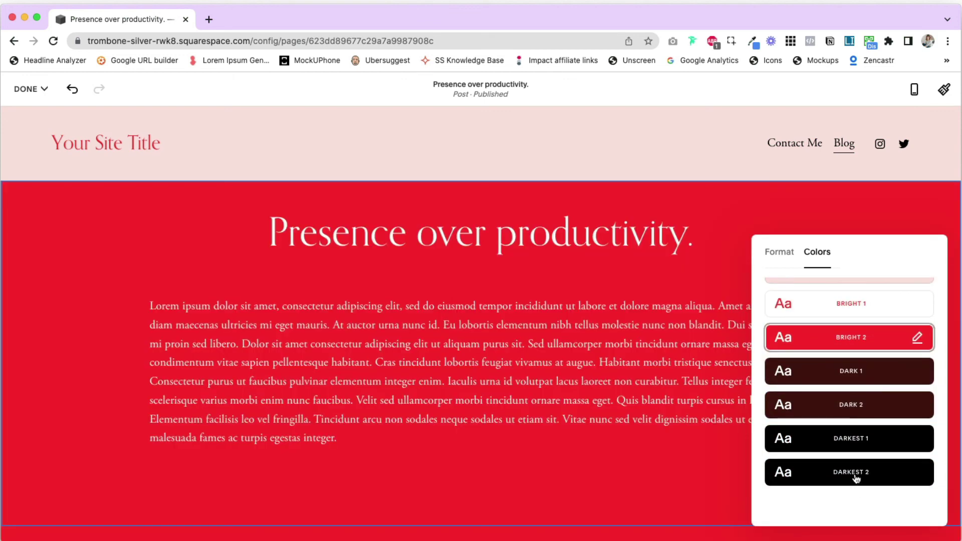
{"action": "left_click", "coordinate": [856, 478]}
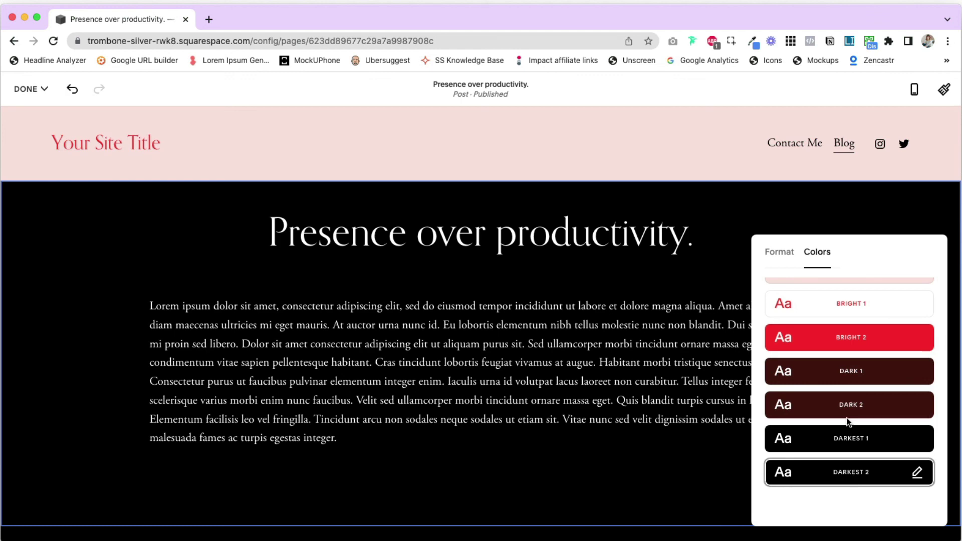
{"action": "scroll", "coordinate": [852, 401], "scroll_direction": "up", "scroll_amount": 5}
{"action": "left_click", "coordinate": [872, 327]}
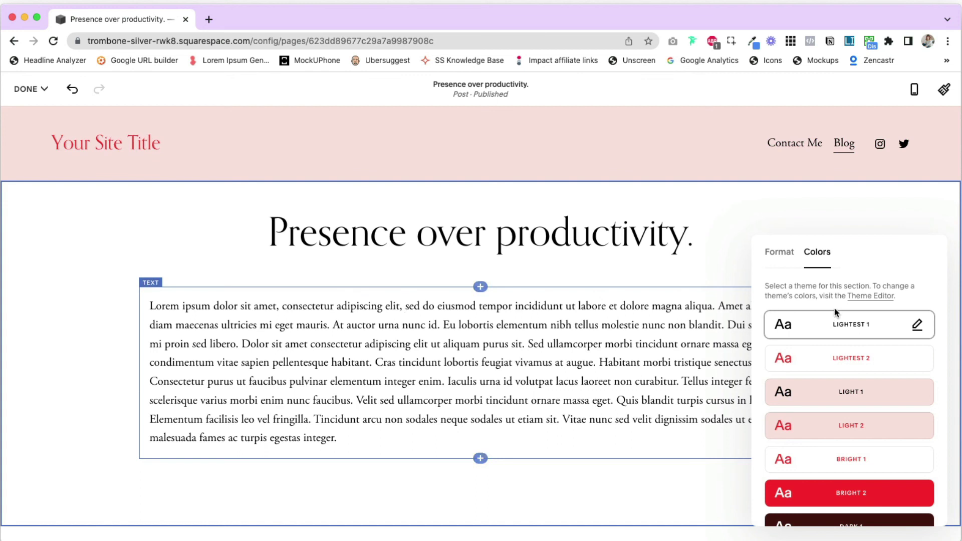
Apply the Lightest 2 color theme to the post section and save the changes.
{"action": "left_click", "coordinate": [852, 367]}
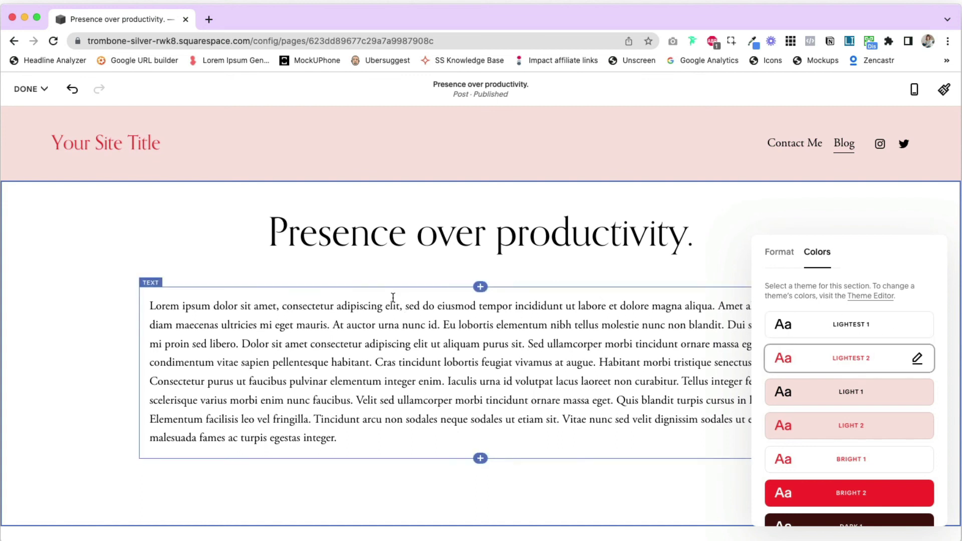
{"action": "left_click", "coordinate": [181, 251]}
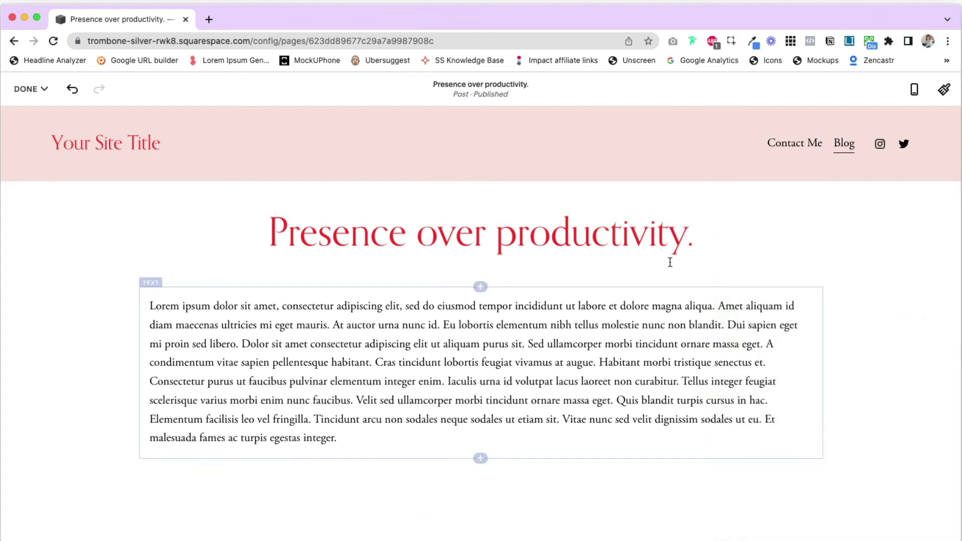
{"action": "left_click", "coordinate": [25, 88]}
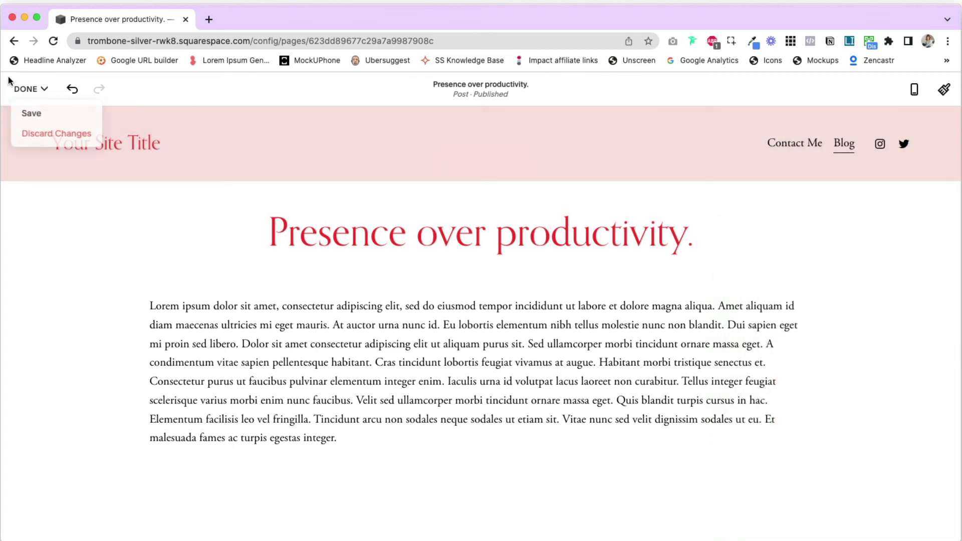
{"action": "left_click", "coordinate": [37, 116]}
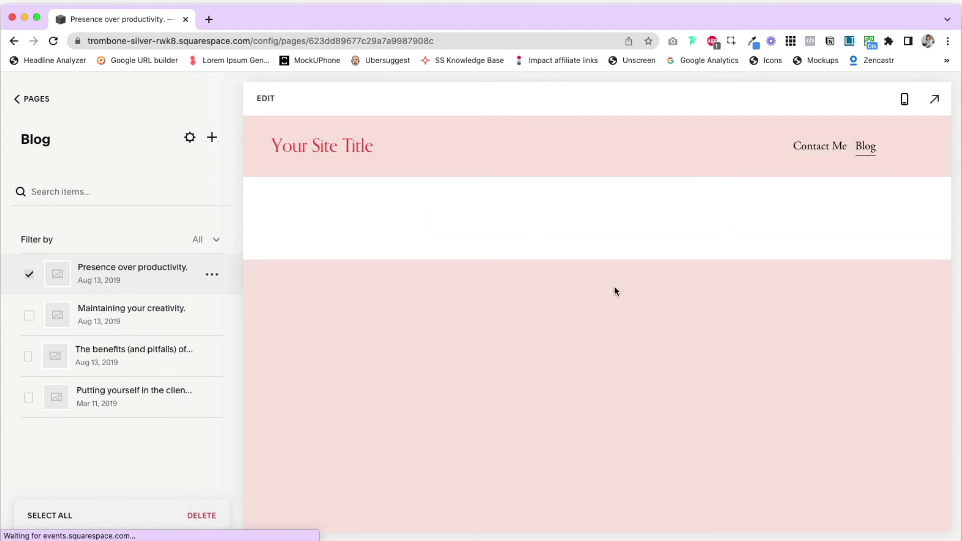